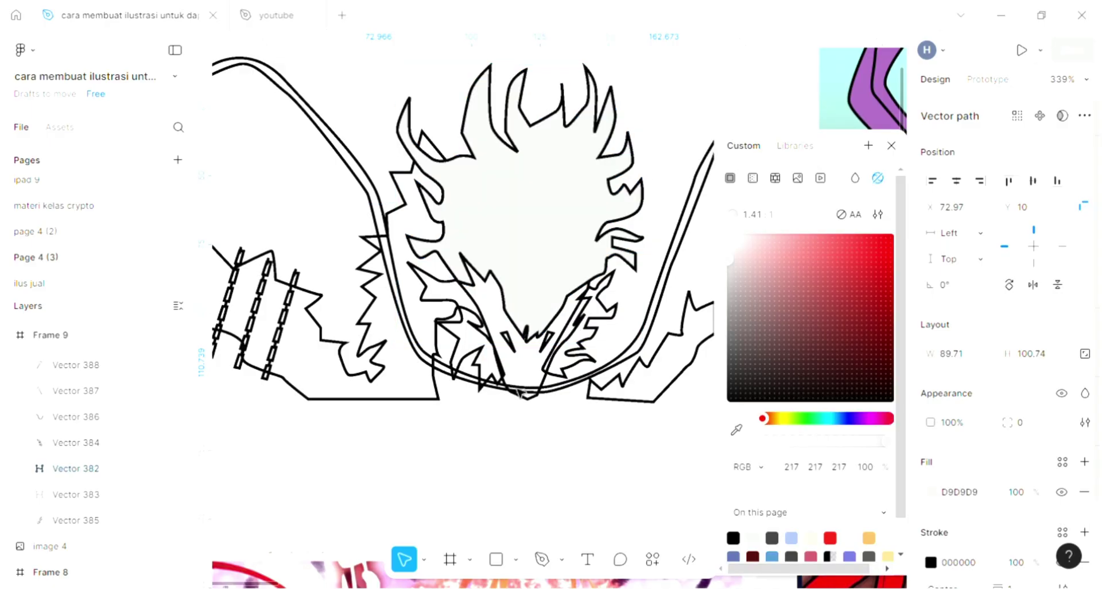
Step: Fill the large flame-shaped mane with the orange E0AB5F sampled from the palette swatches beside the frame
scroll(442, 386, left, 7)
scroll(440, 389, up, 2)
scroll(439, 389, right, 1)
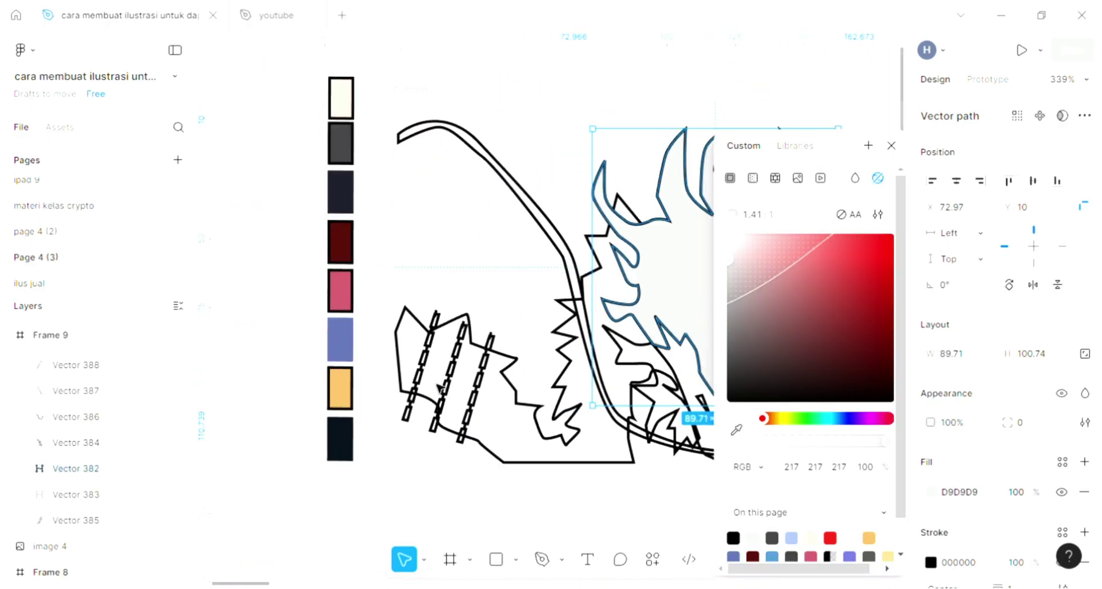
click(737, 432)
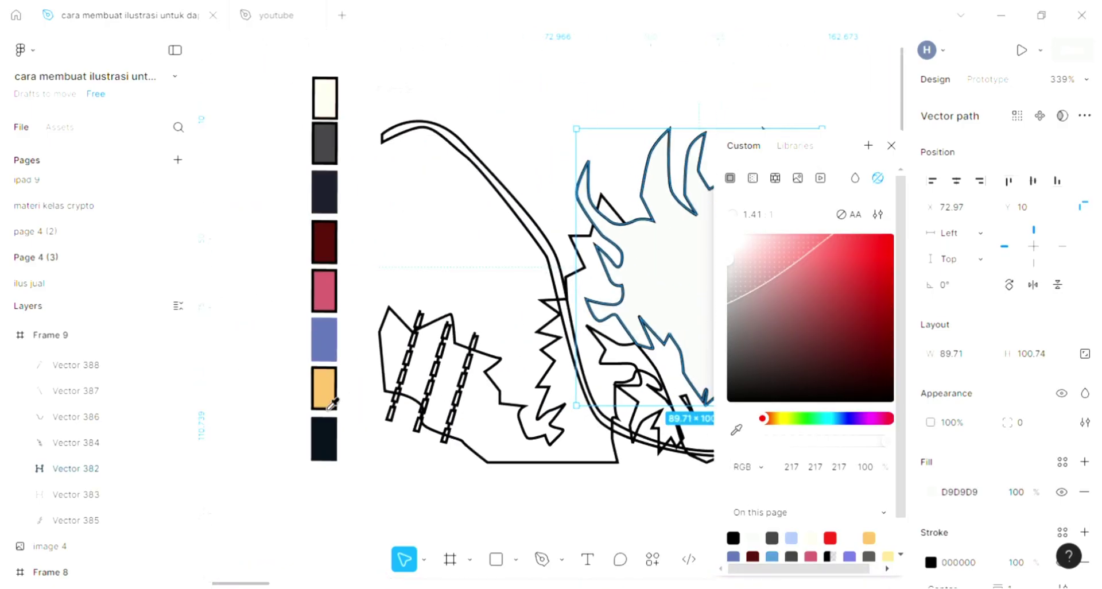
click(324, 389)
scroll(574, 287, right, 5)
scroll(574, 287, down, 1)
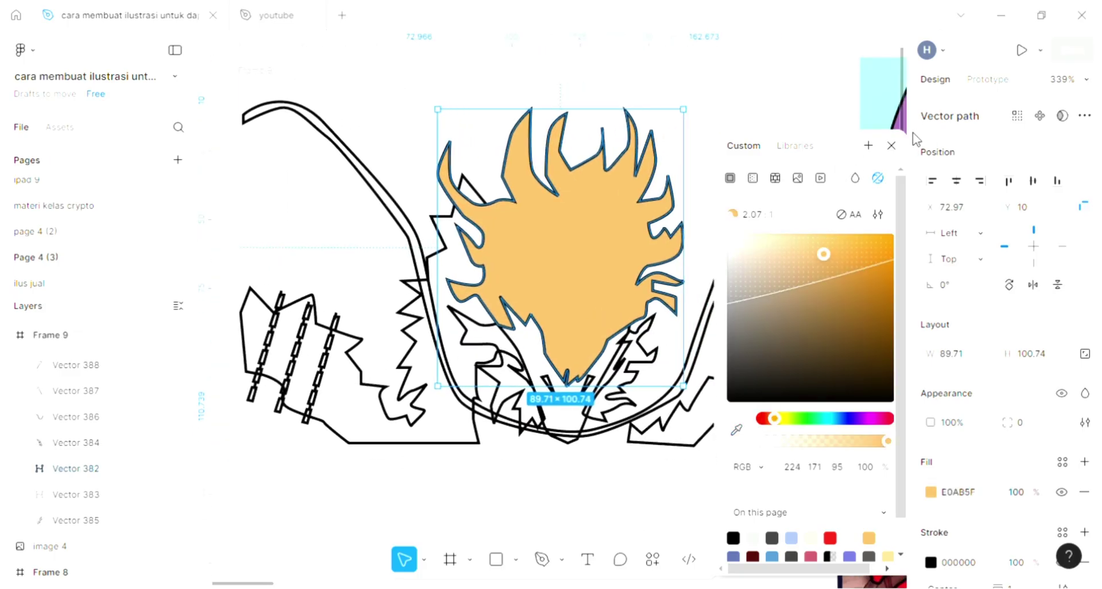
click(892, 145)
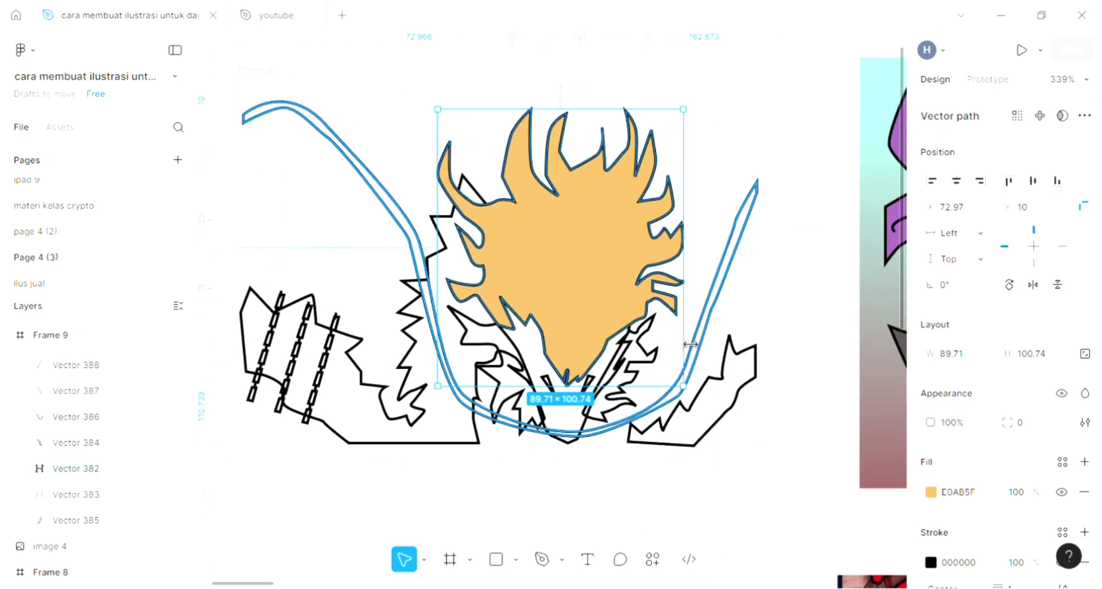
Step: Add a fill to the creature's body and head outline and colour it dark red 510D09, sampled from the palette swatch
click(590, 429)
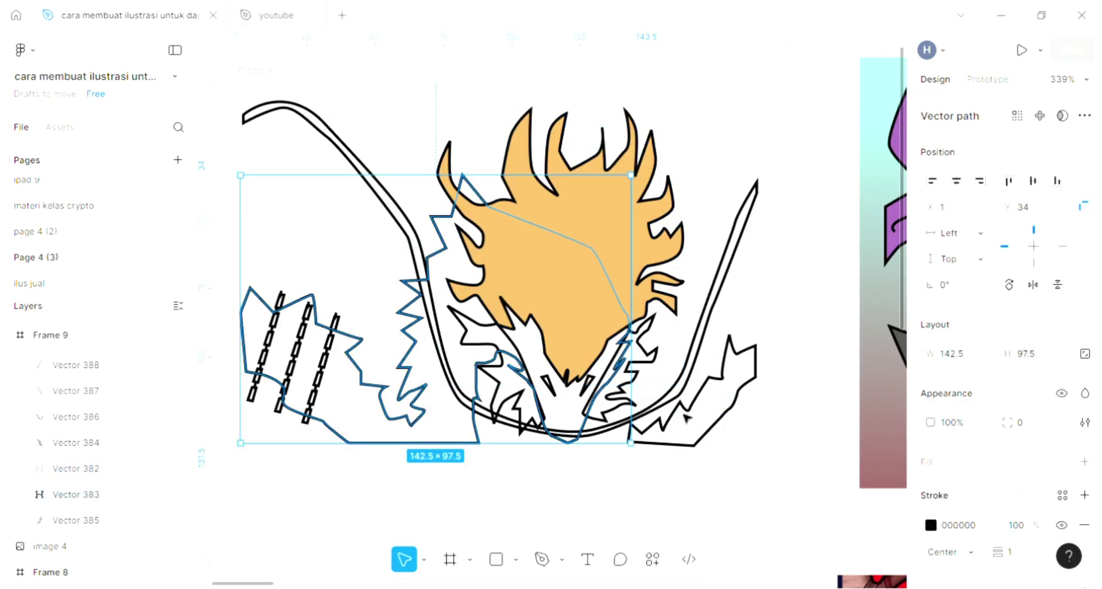
click(1085, 461)
scroll(610, 385, left, 3)
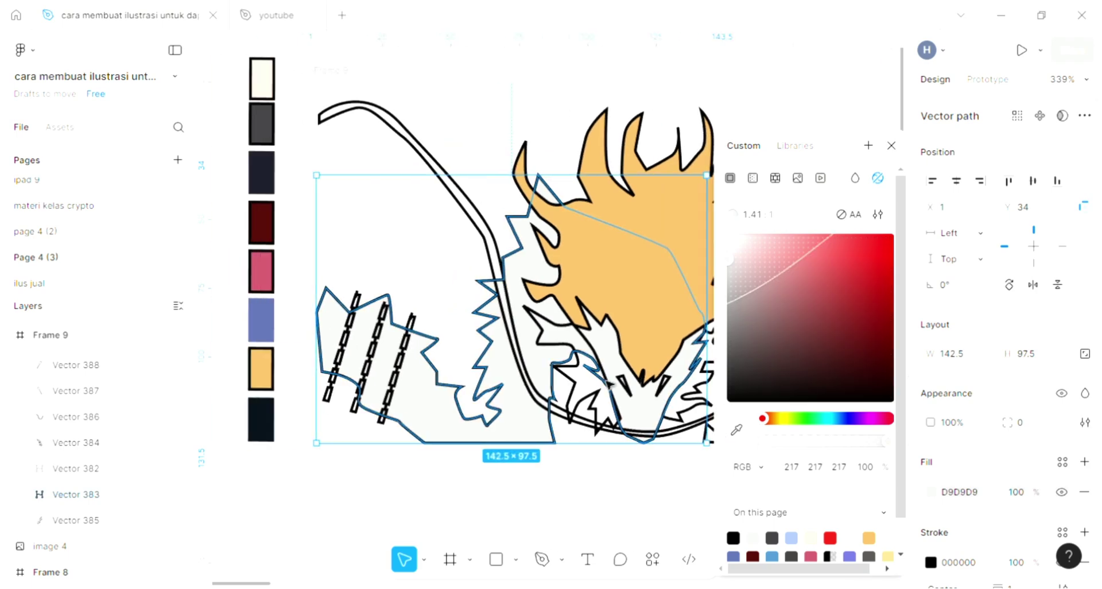
click(737, 430)
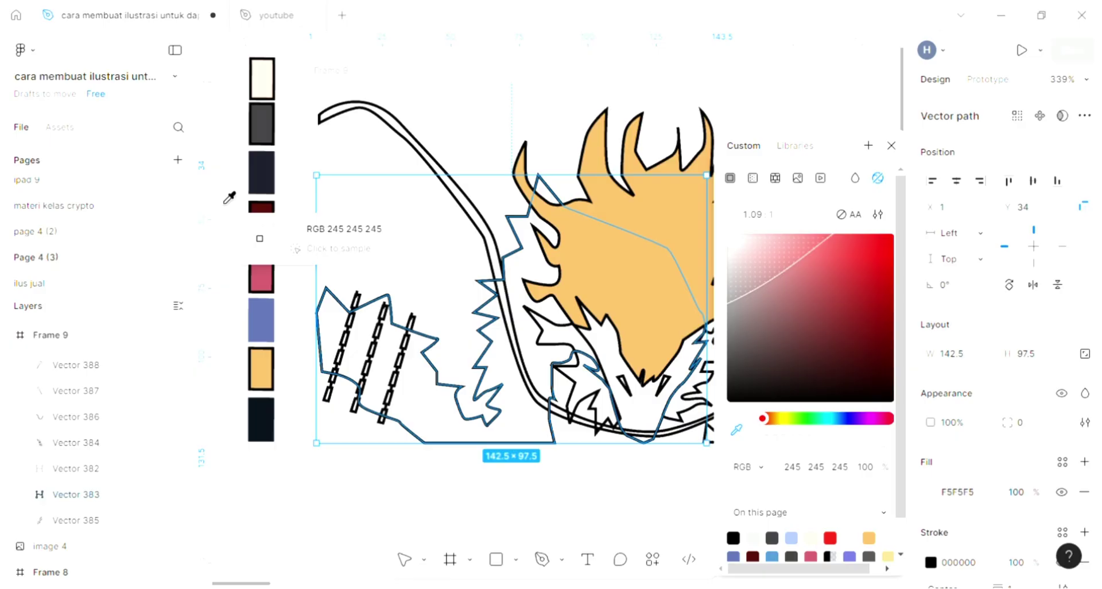
click(230, 198)
click(737, 432)
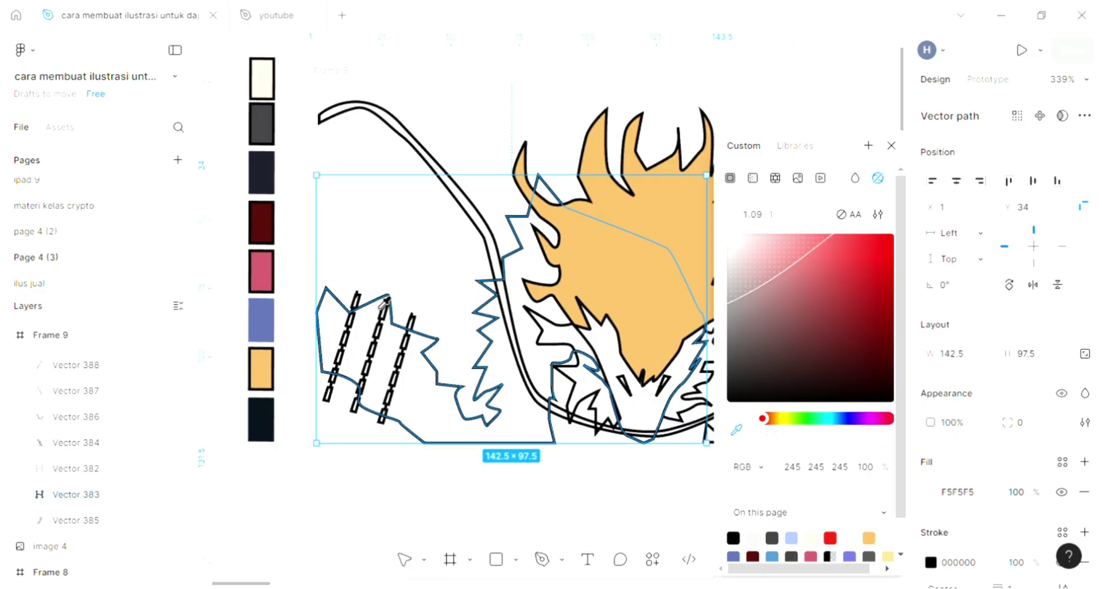
click(266, 226)
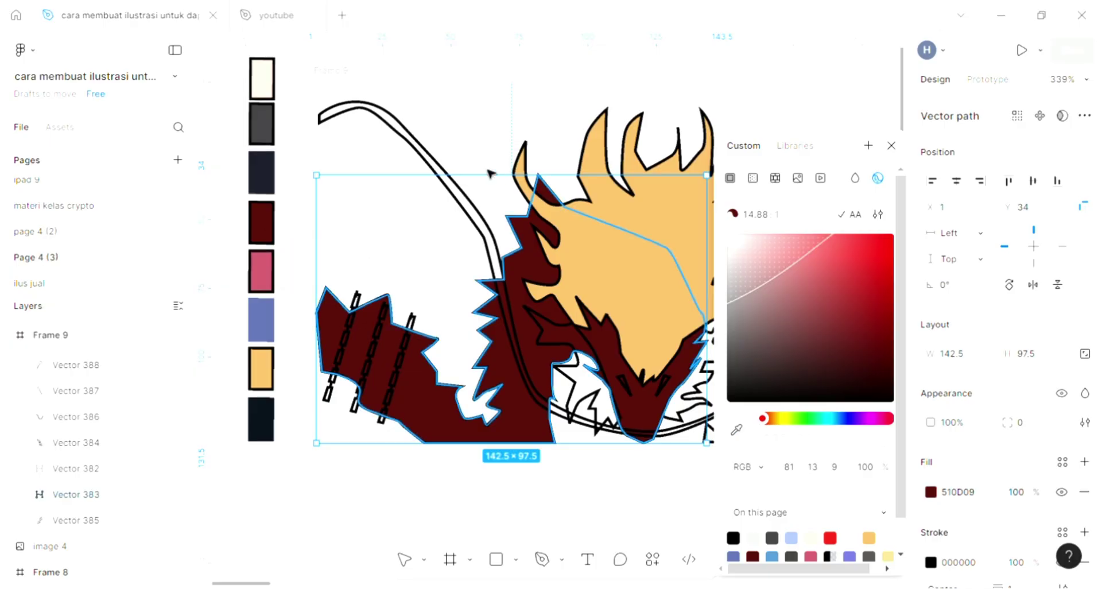
click(490, 174)
Step: Add a D9D9D9 fill to both small triangular eyes on the creature's dark red face
scroll(648, 465, right, 2)
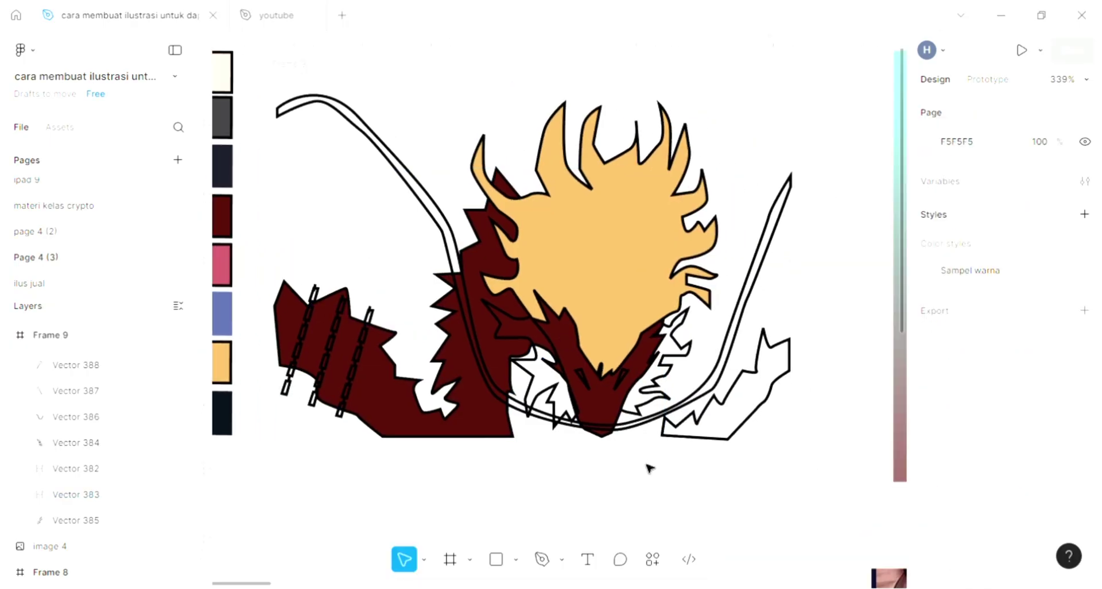
click(620, 379)
scroll(784, 420, down, 1)
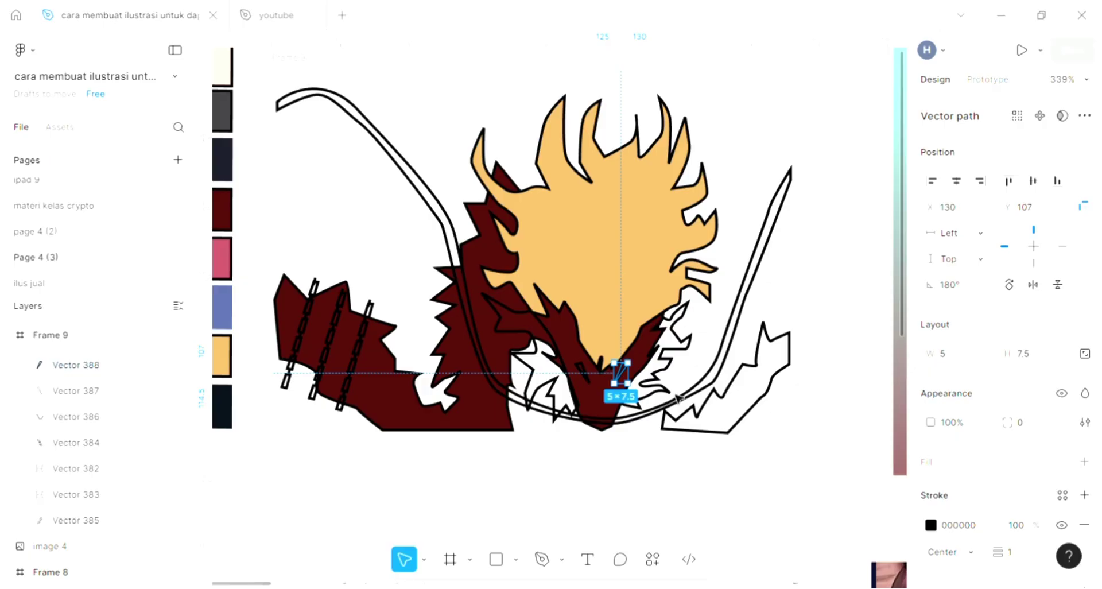
scroll(678, 397, up, 5)
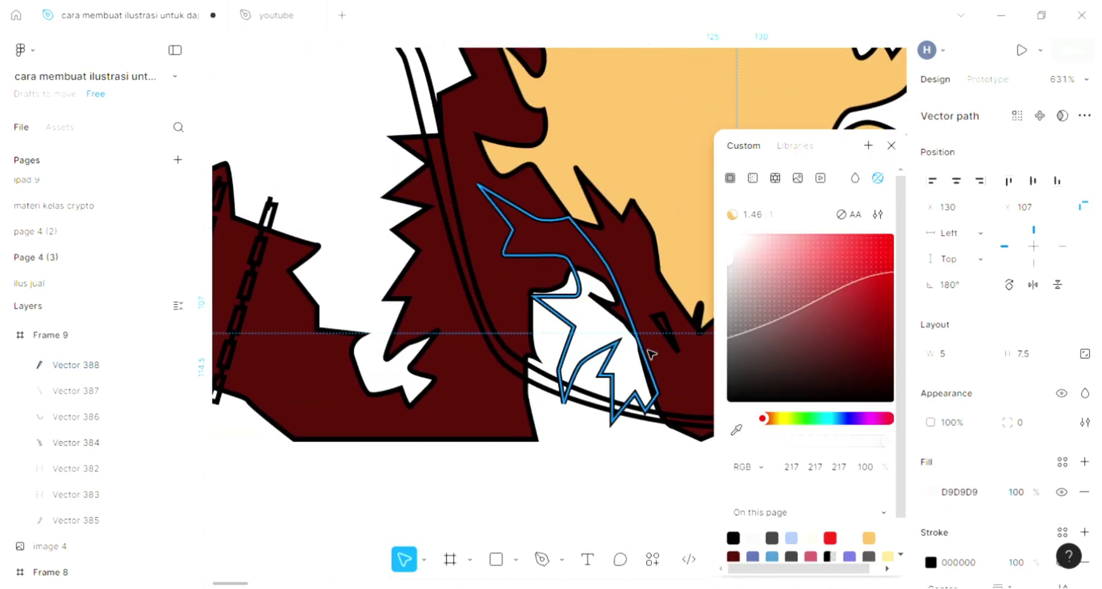
scroll(597, 351, right, 3)
click(583, 339)
scroll(583, 339, right, 2)
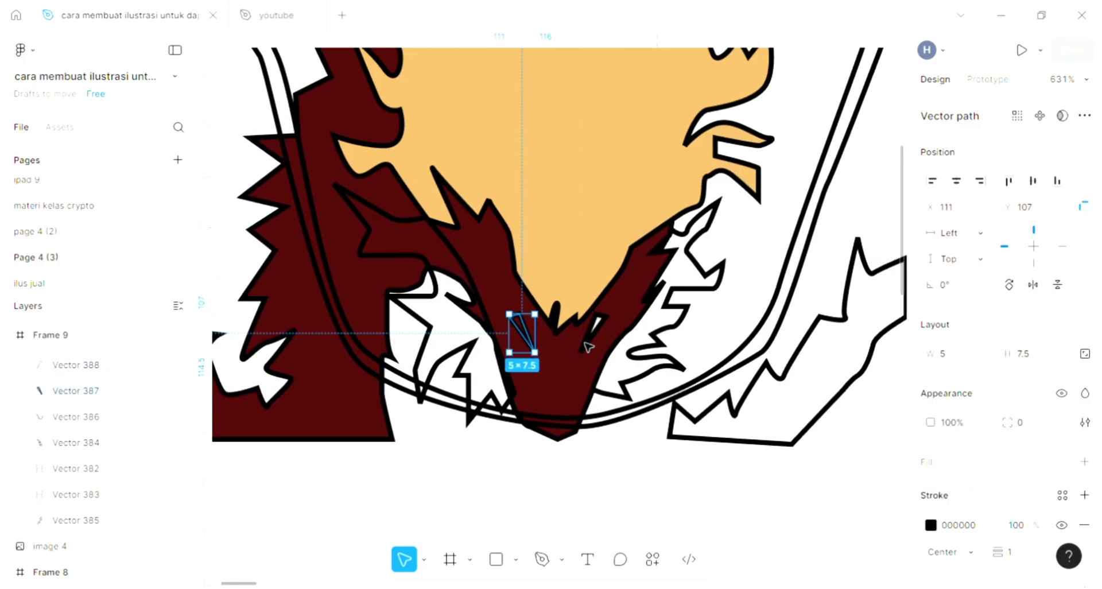
click(931, 462)
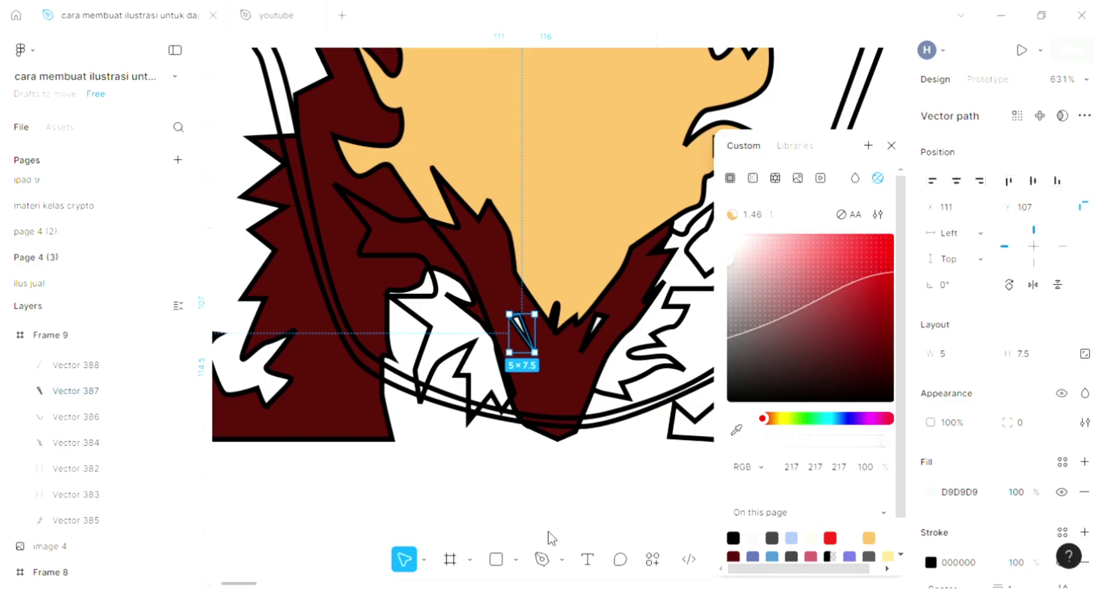
scroll(539, 526, down, 10)
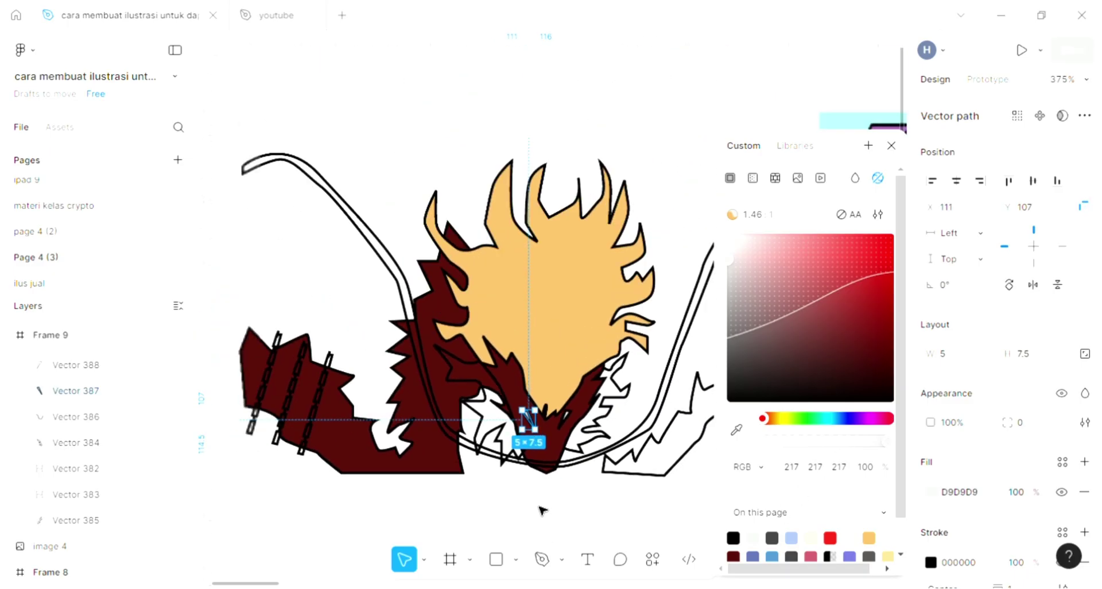
scroll(540, 508, up, 3)
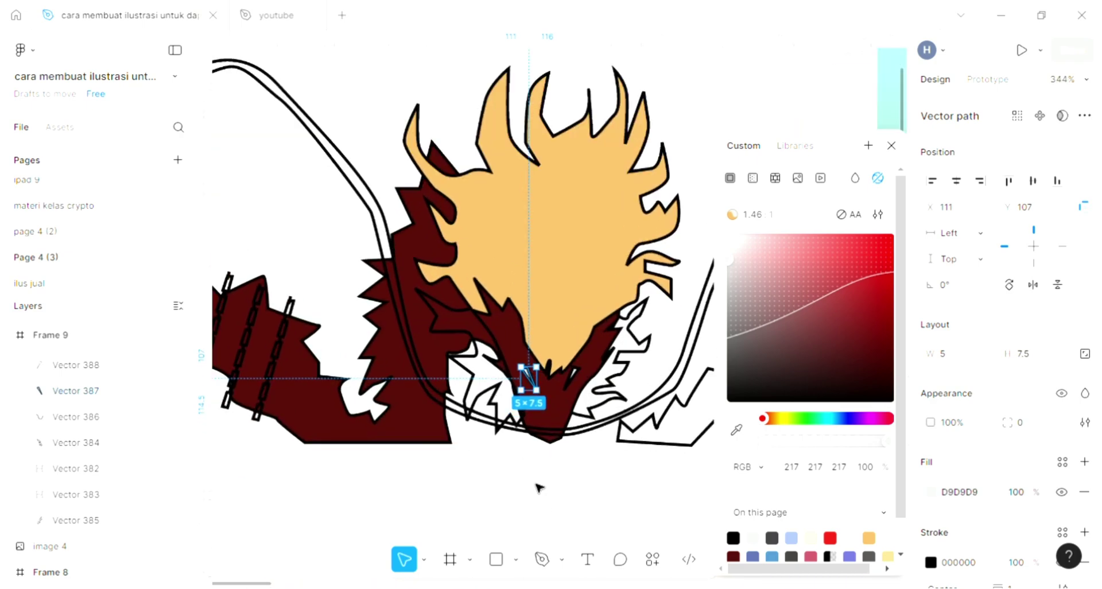
Step: Fill the jagged fur shape on the left of the face with the orange E0AB5F sampled from the mane
click(485, 406)
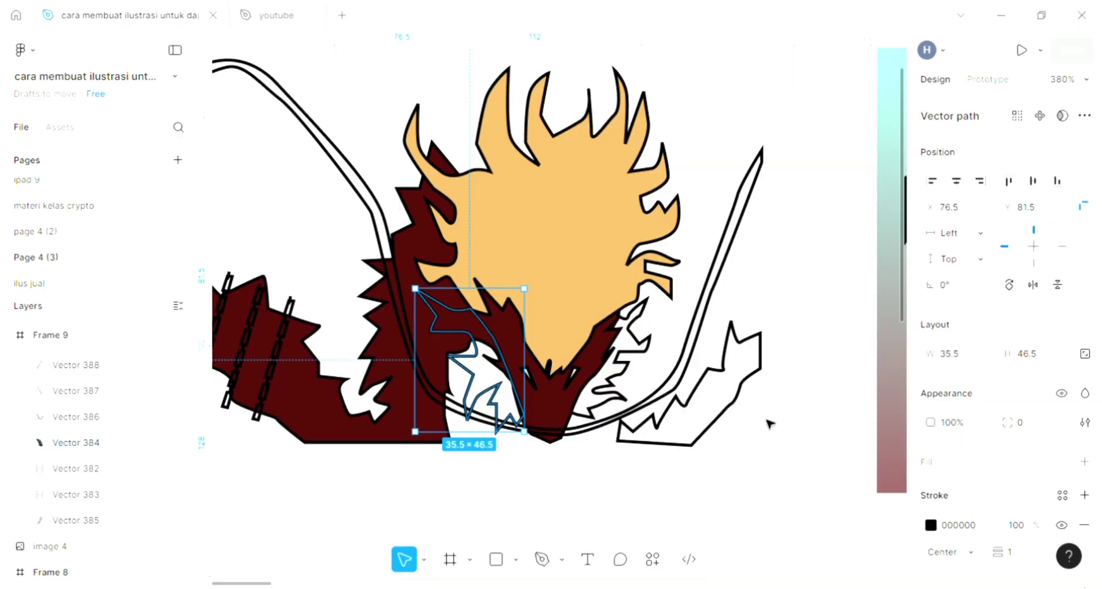
scroll(651, 419, up, 2)
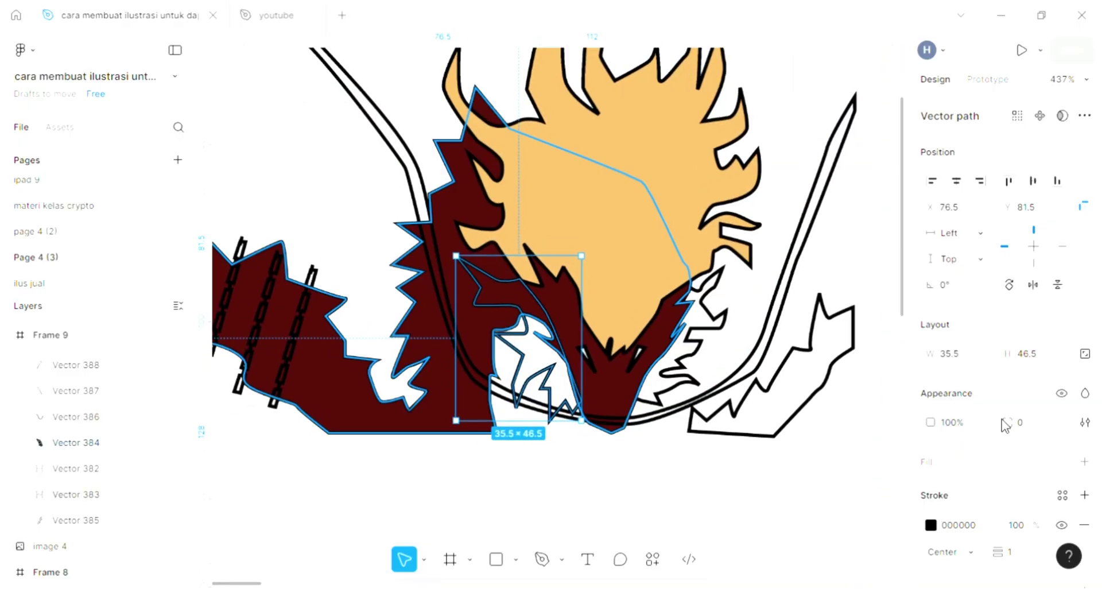
click(1085, 462)
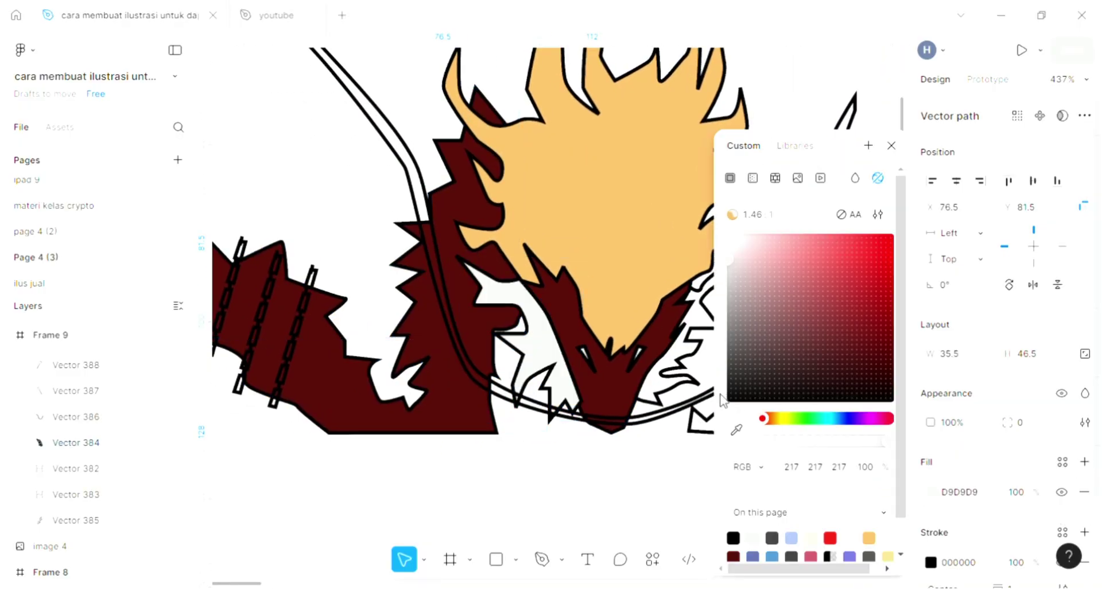
click(736, 430)
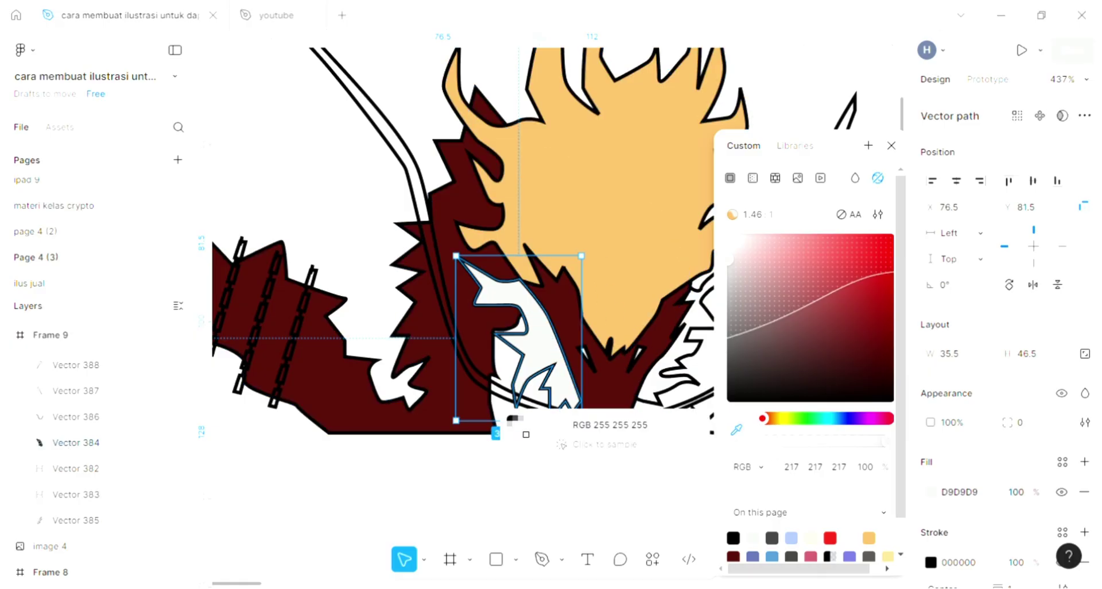
click(614, 313)
Step: Fill the jagged fur shape on the right of the face with the orange sampled from the mane
scroll(626, 367, right, 2)
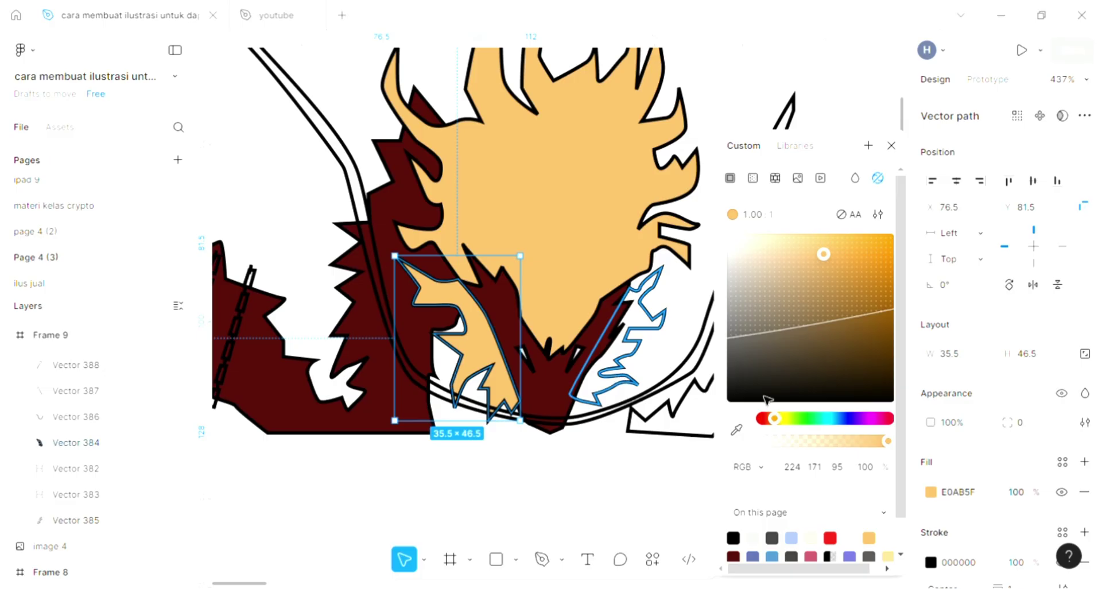
click(636, 383)
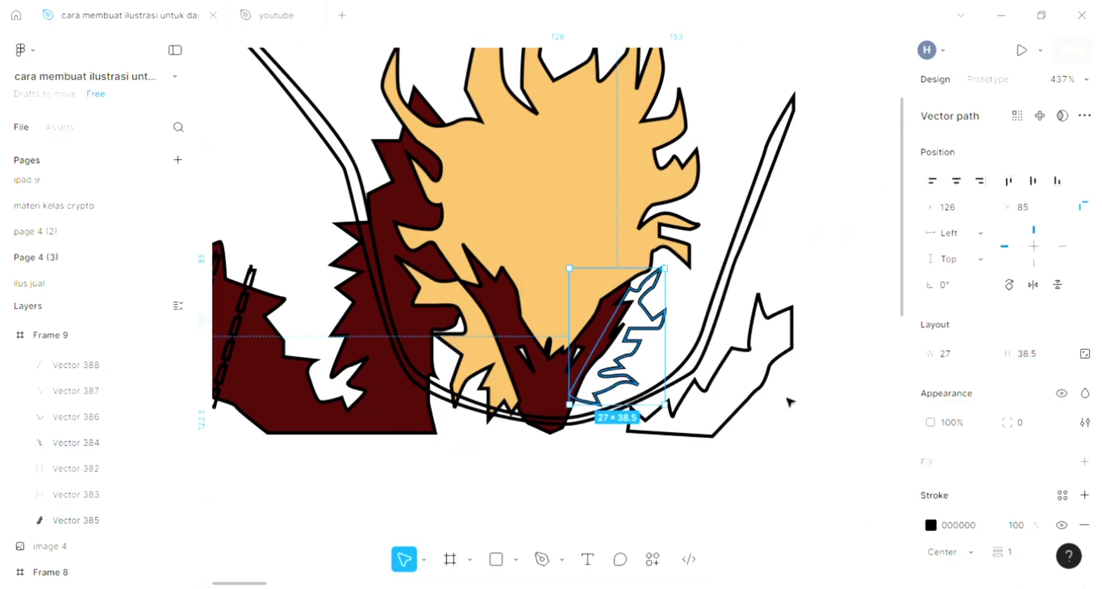
click(1084, 461)
click(930, 492)
click(736, 430)
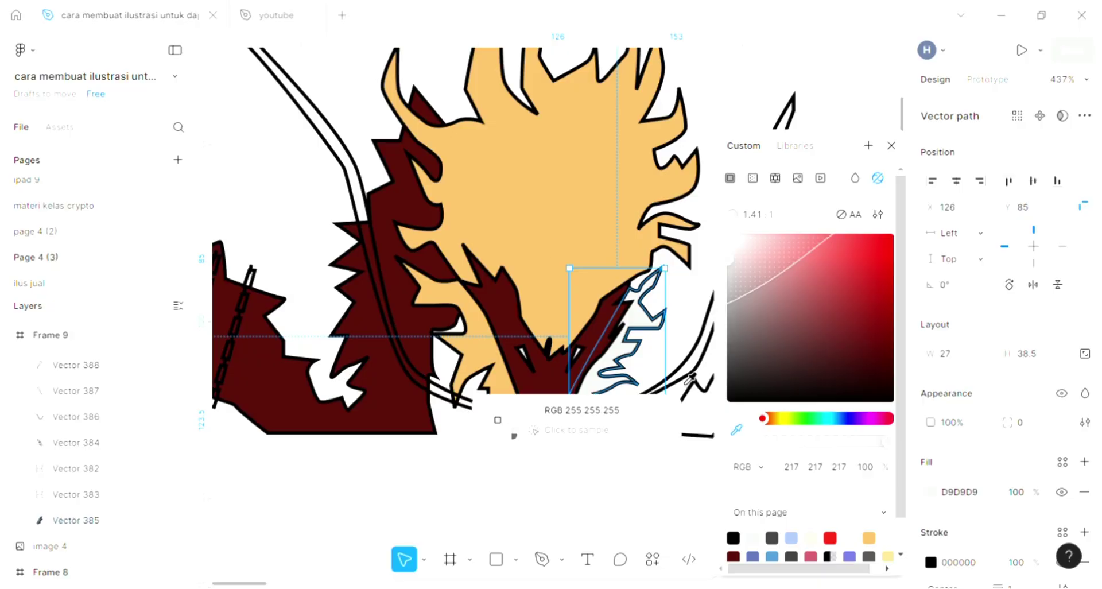
click(550, 243)
click(579, 458)
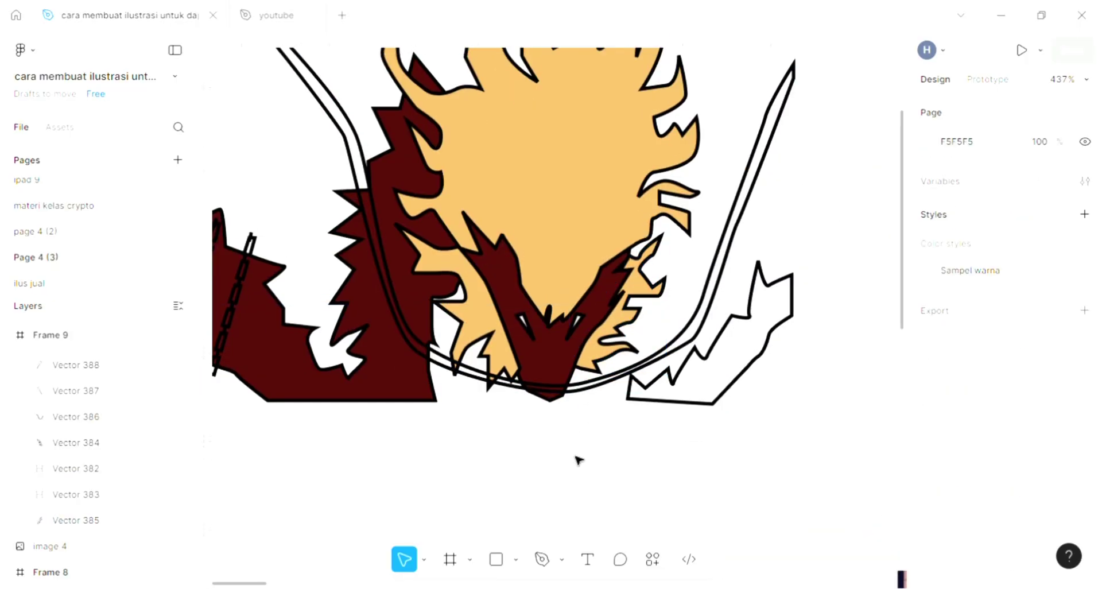
Step: Give Frame 9 a pink F4AEAE background fill and turn it into a linear gradient ending in 8E6565
scroll(576, 453, up, 3)
scroll(544, 442, down, 5)
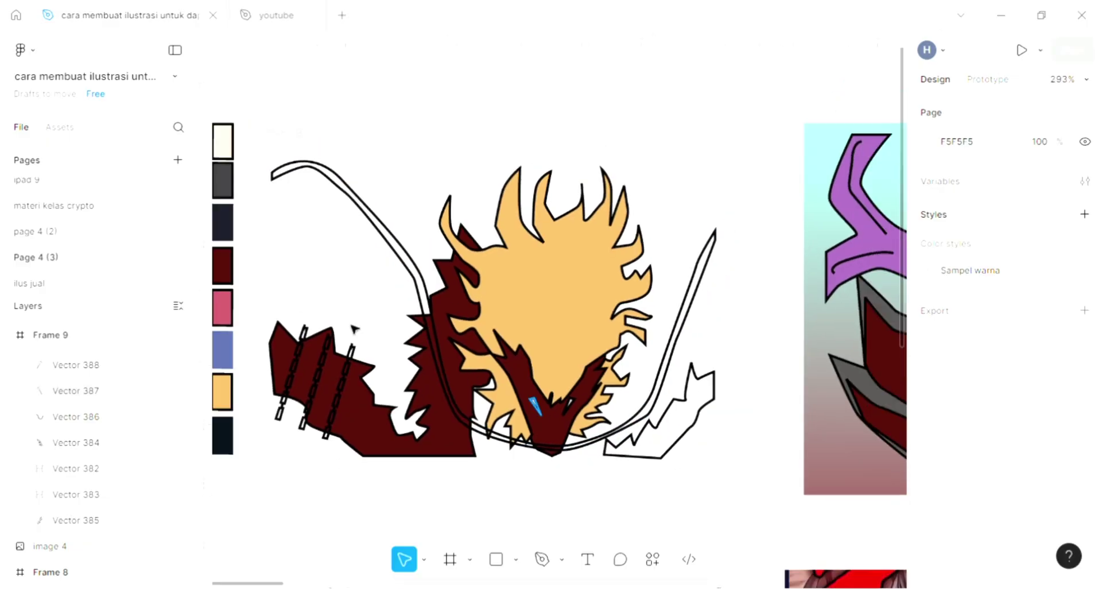
click(478, 417)
scroll(517, 424, down, 2)
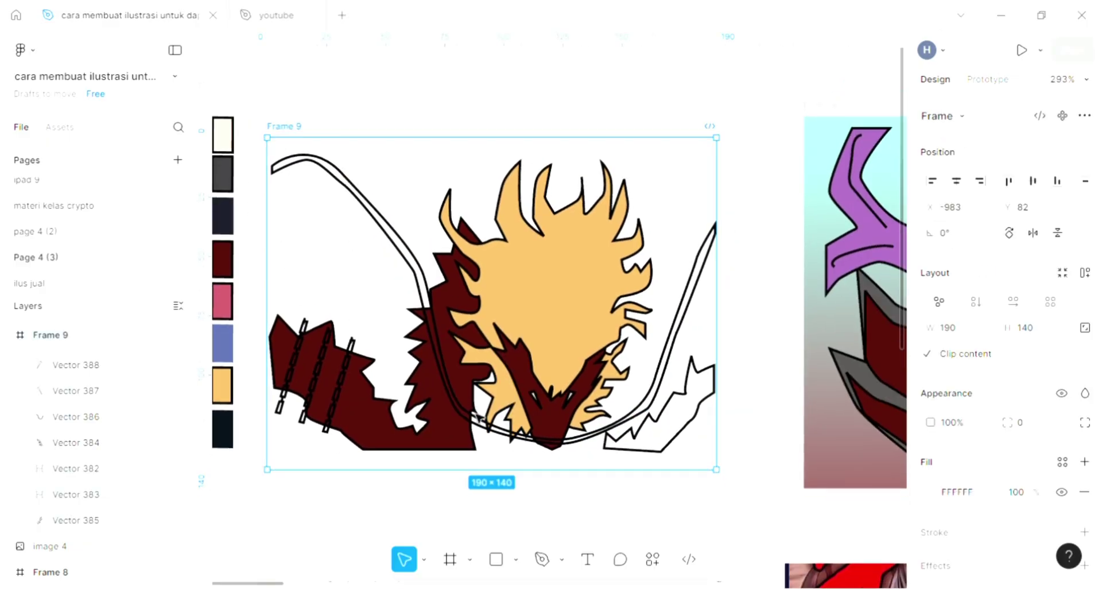
scroll(632, 422, up, 2)
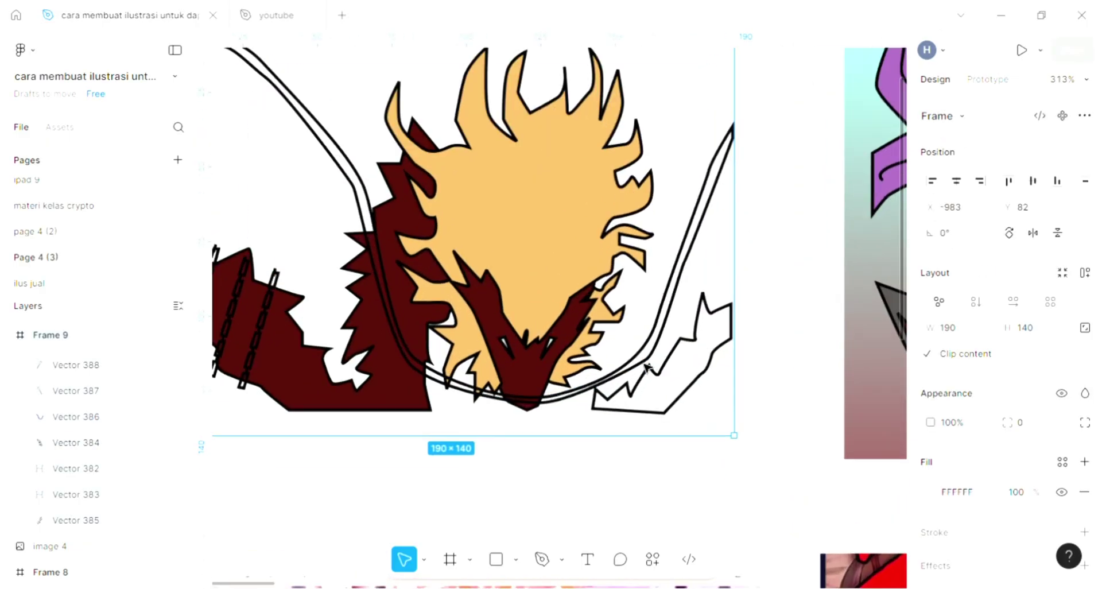
click(937, 493)
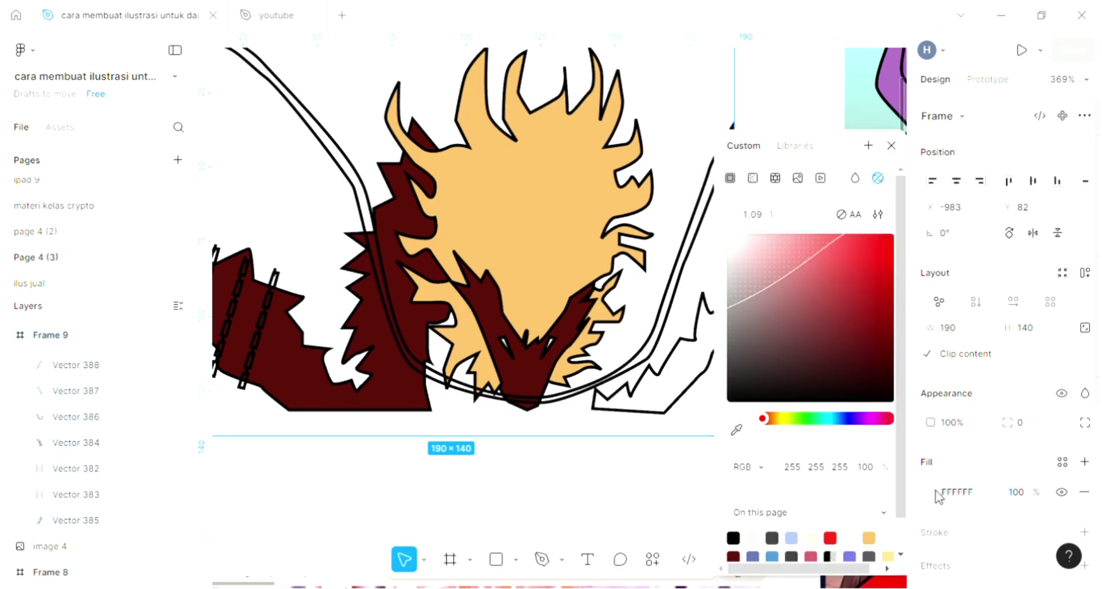
click(776, 244)
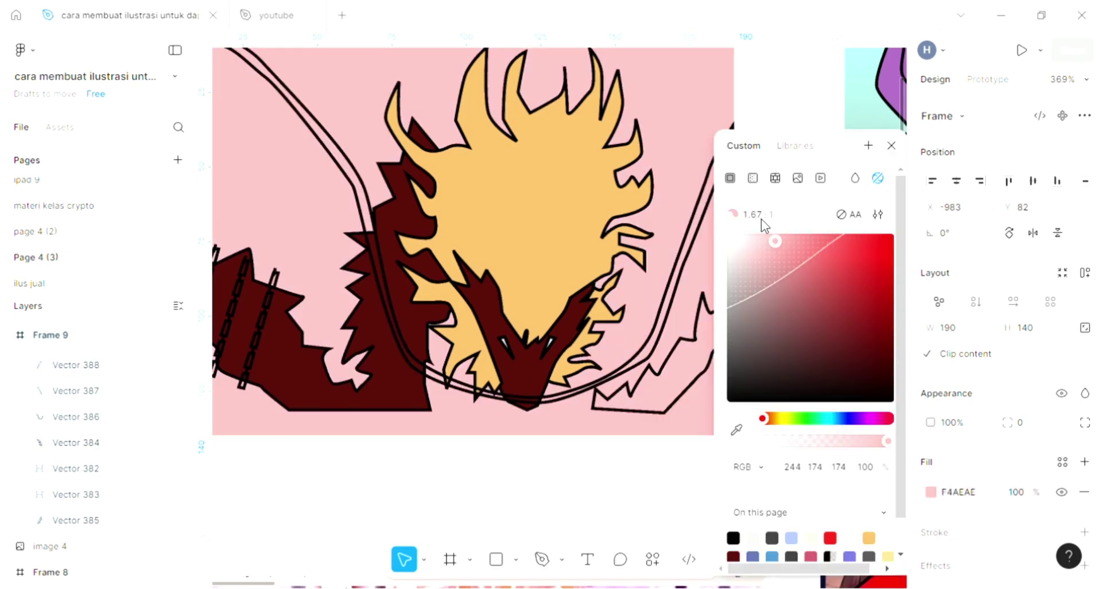
click(751, 181)
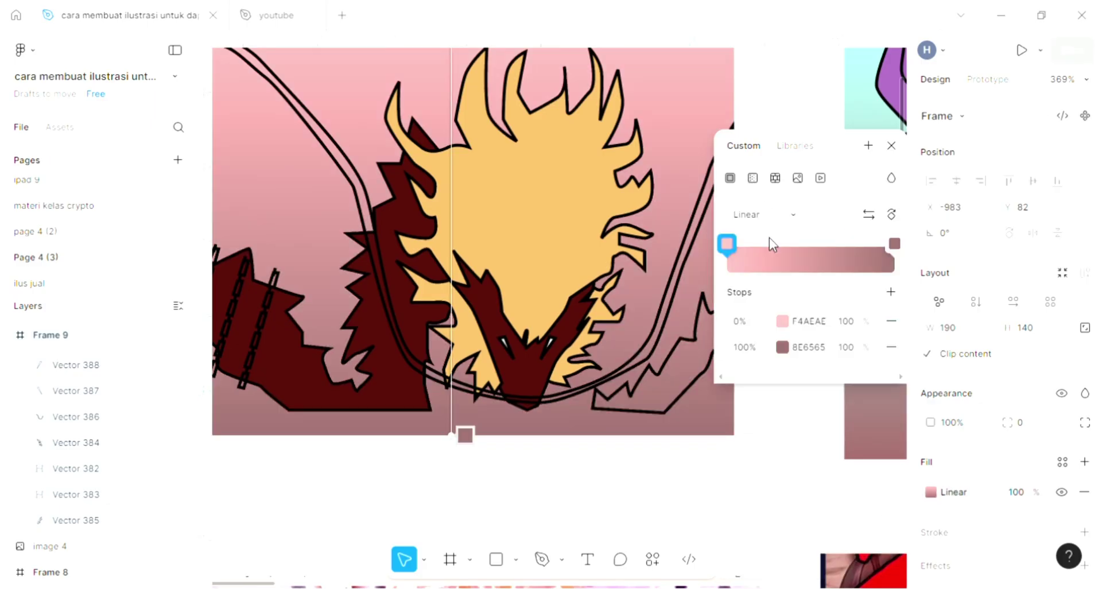
Step: Change the first stop of Frame 9's linear gradient from pink to the light blue AEBEF4
click(782, 322)
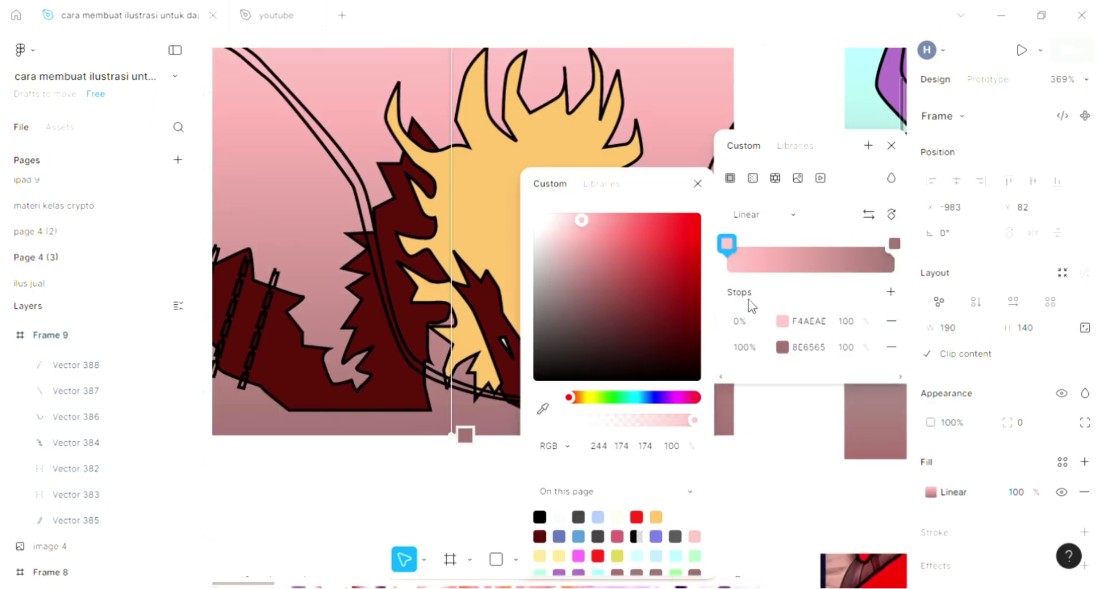
click(602, 398)
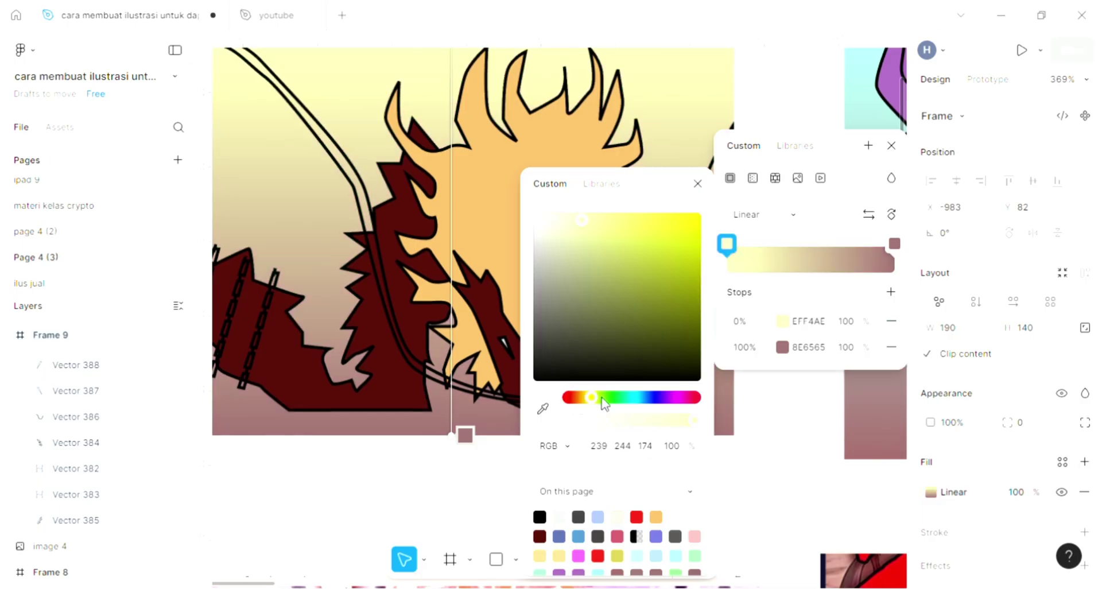
drag(617, 402, 618, 403)
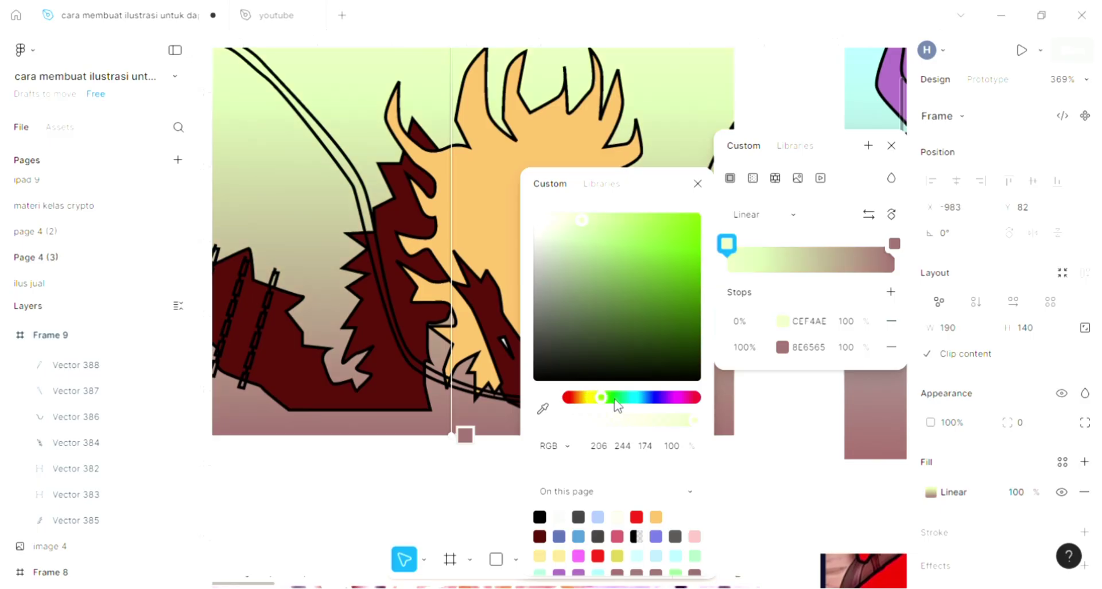
click(624, 402)
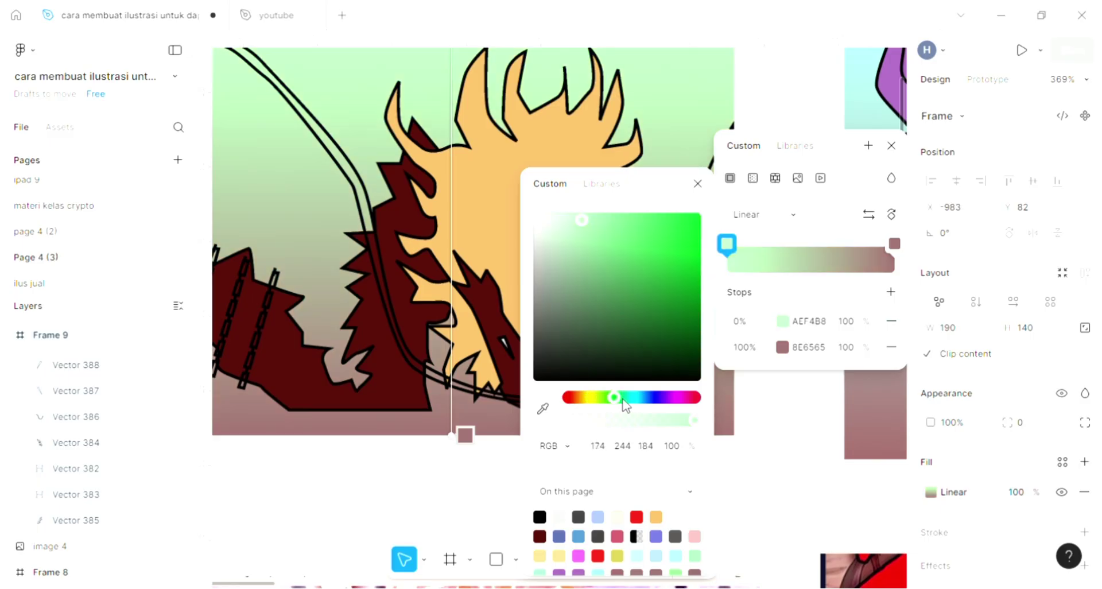
drag(633, 399, 635, 399)
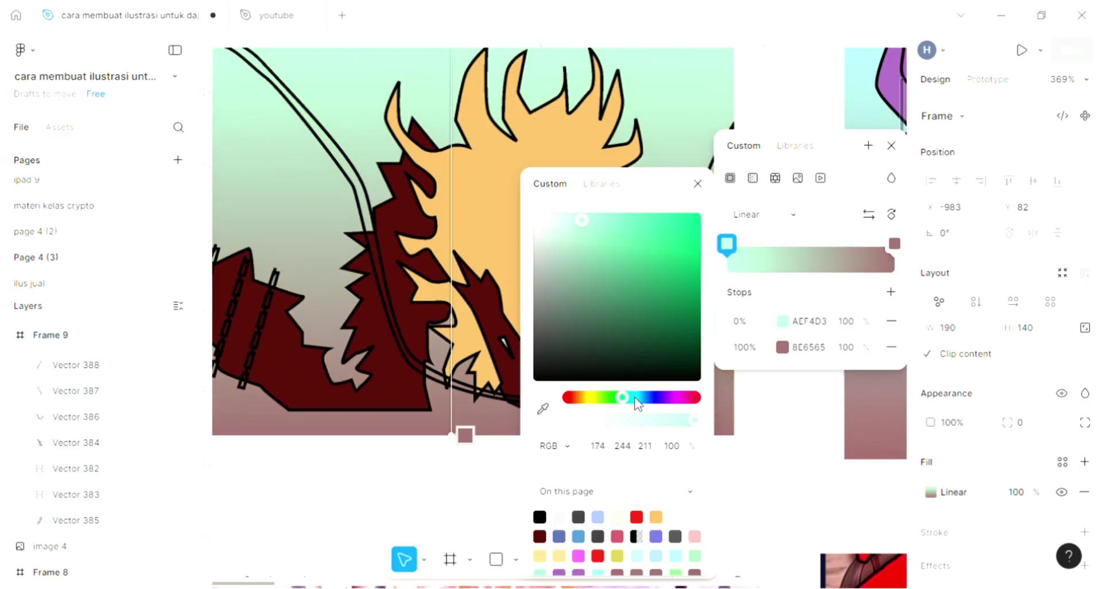
click(634, 402)
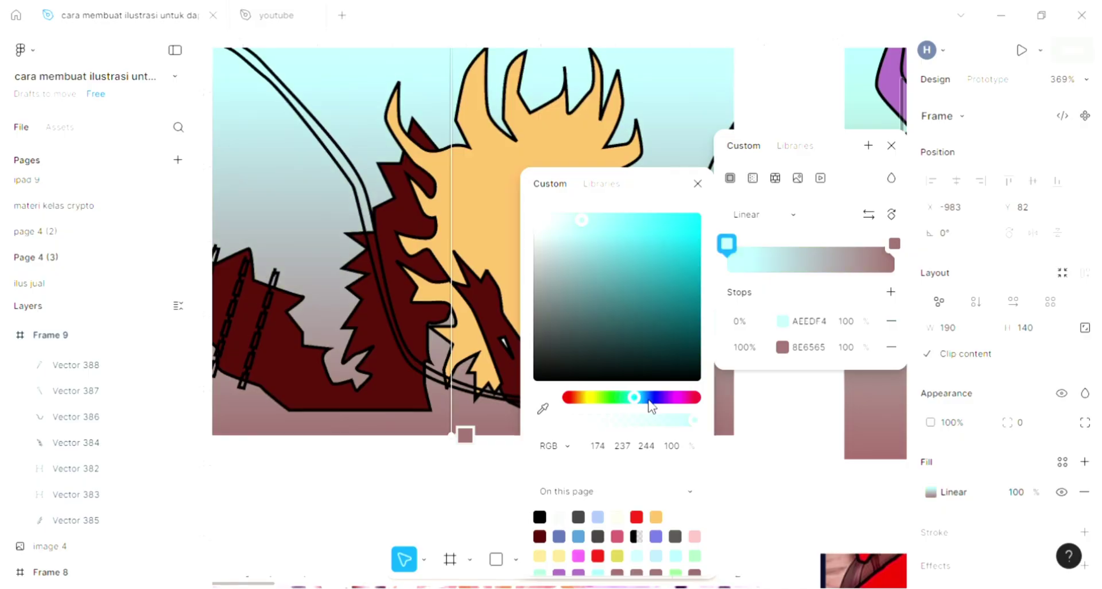
drag(651, 407, 664, 407)
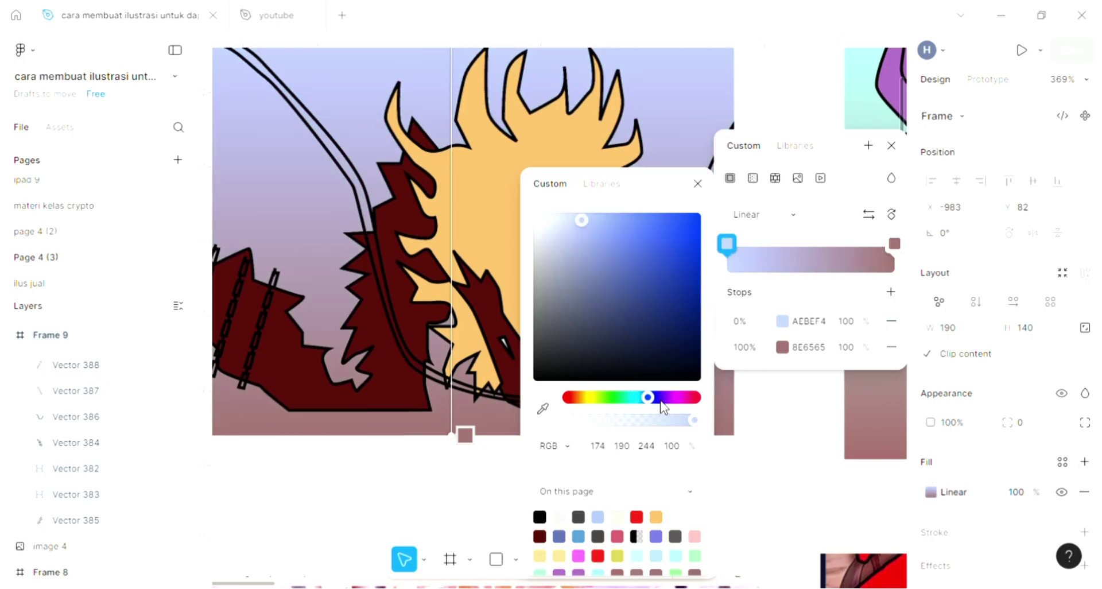
key(Escape)
Step: Fill the empty jagged shape in the frame's lower right corner with the dark red 510D09 sampled from the creature's body
scroll(793, 439, left, 3)
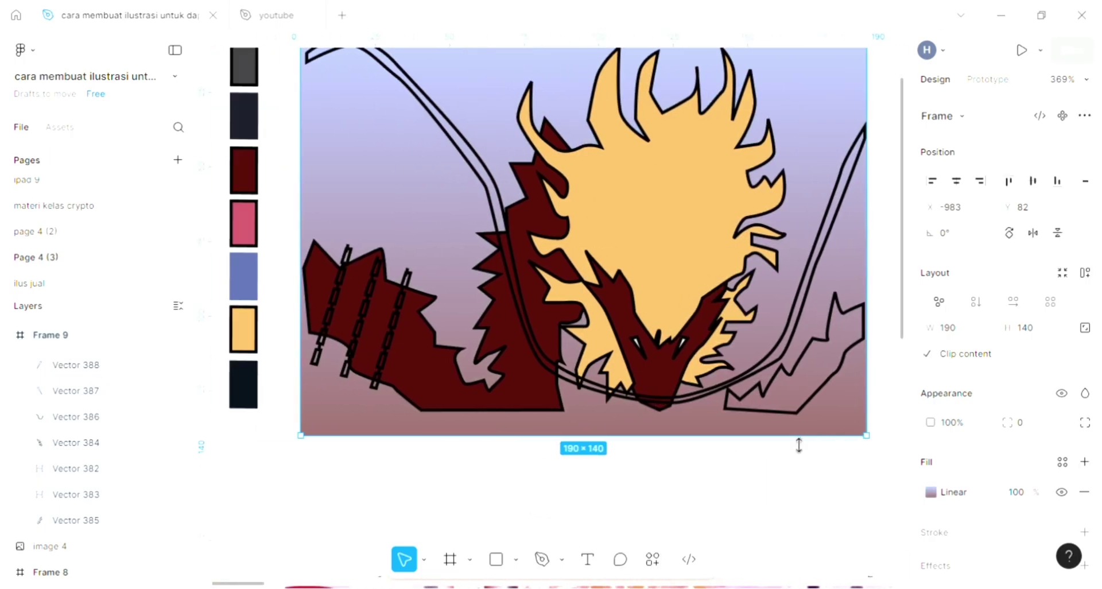
click(775, 427)
scroll(775, 427, right, 2)
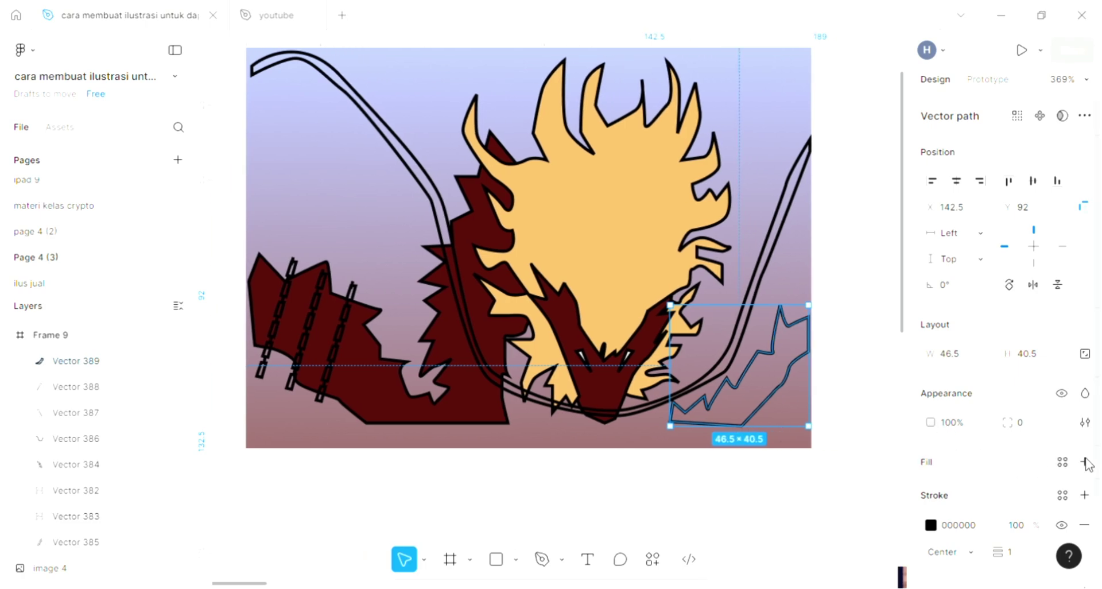
click(1085, 462)
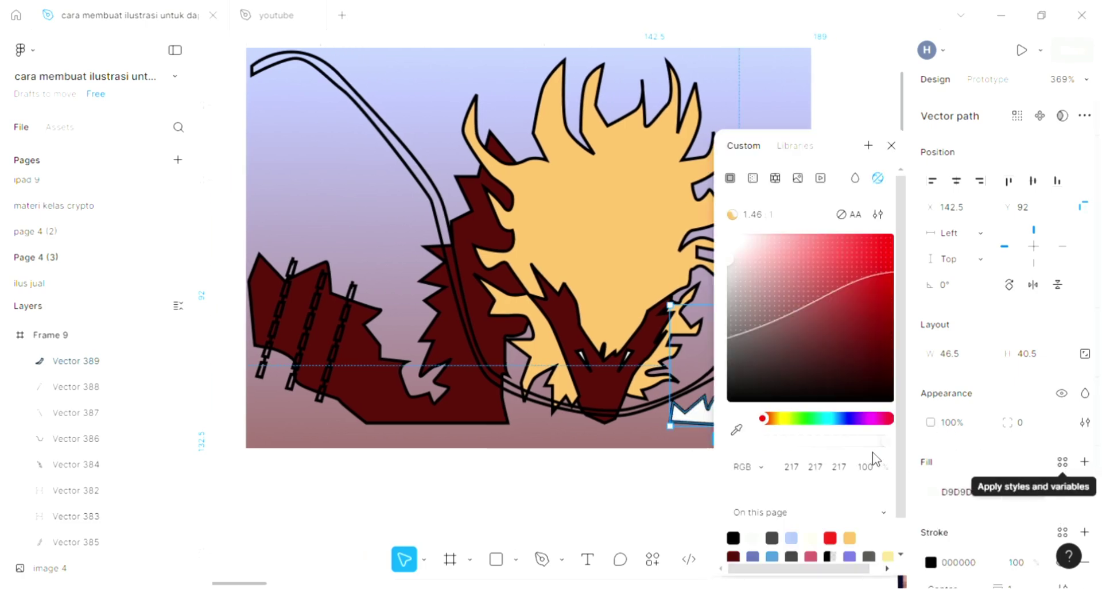
scroll(765, 411, down, 2)
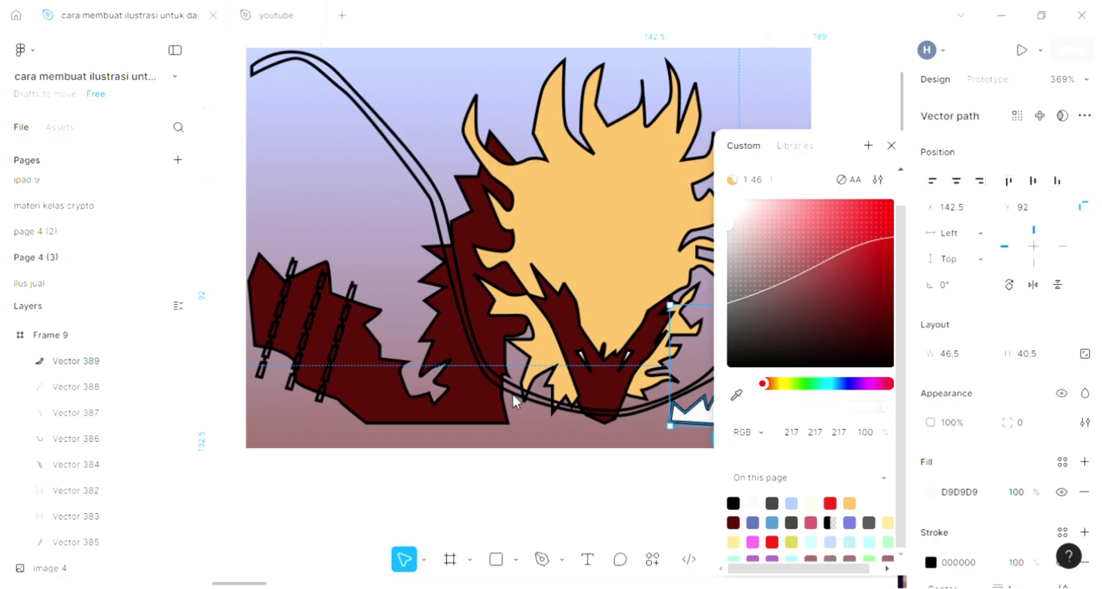
key(i)
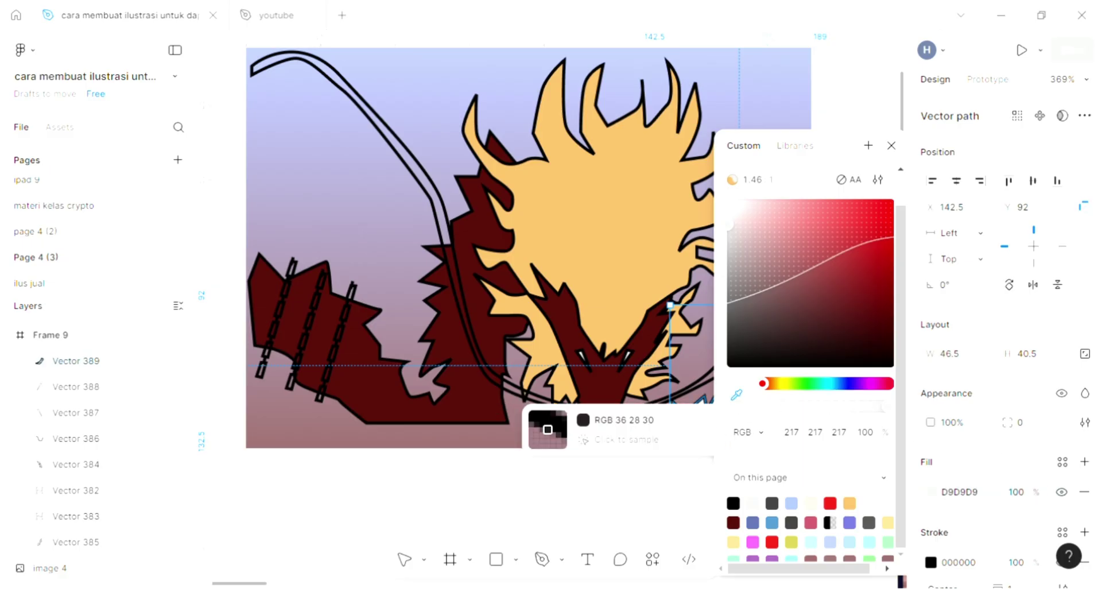
click(547, 430)
key(Escape)
key(t)
scroll(485, 450, right, 2)
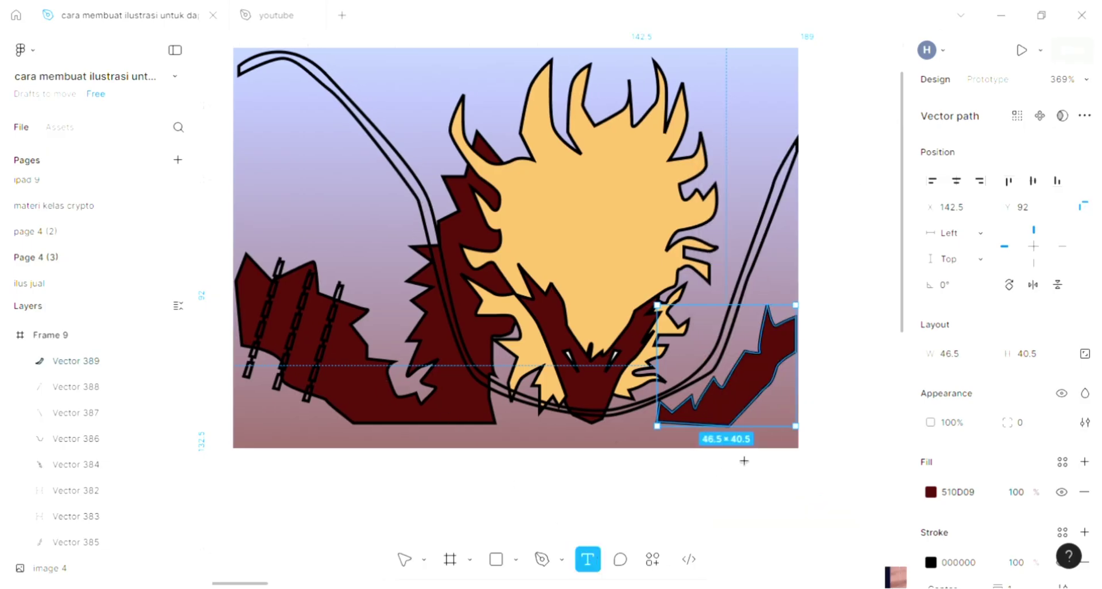
click(405, 558)
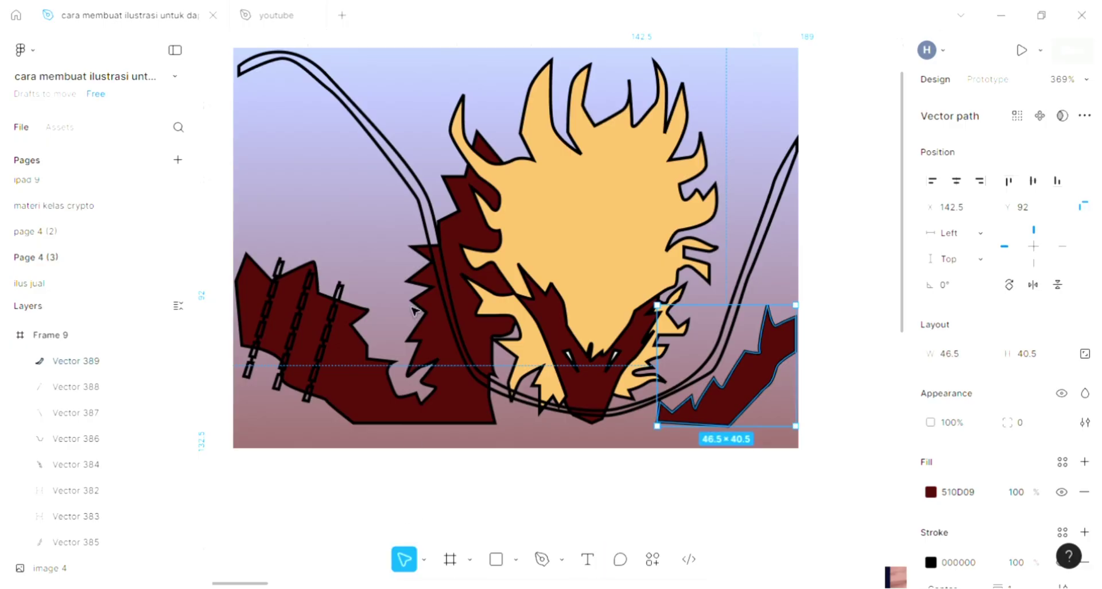
Step: Fill the long curved band sweeping across the frame with the dark red 510D09 sampled from the creature's face
click(712, 370)
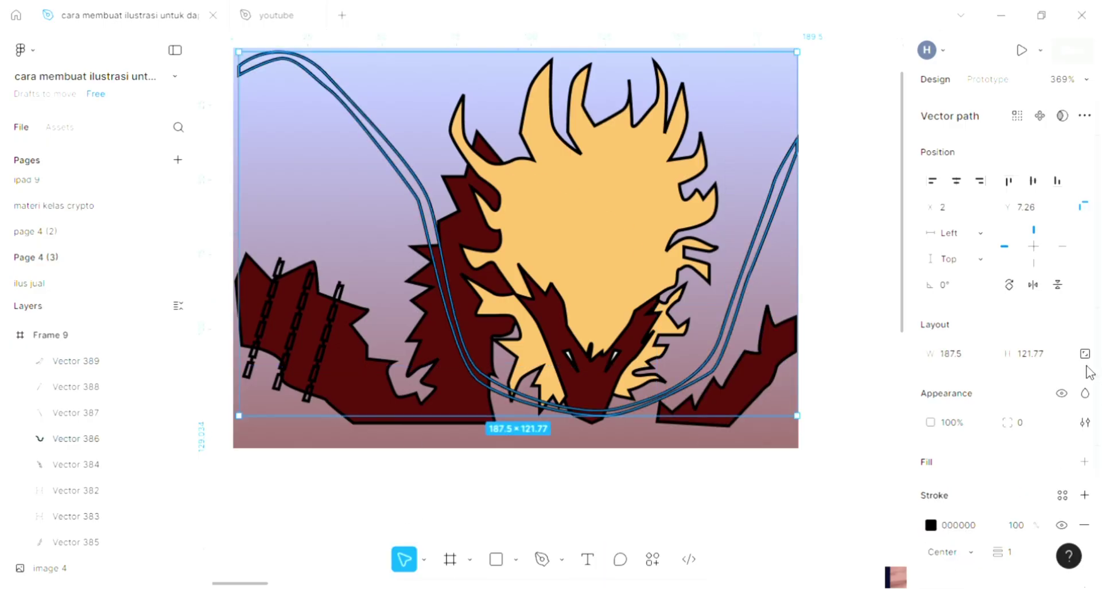
click(1085, 461)
click(931, 492)
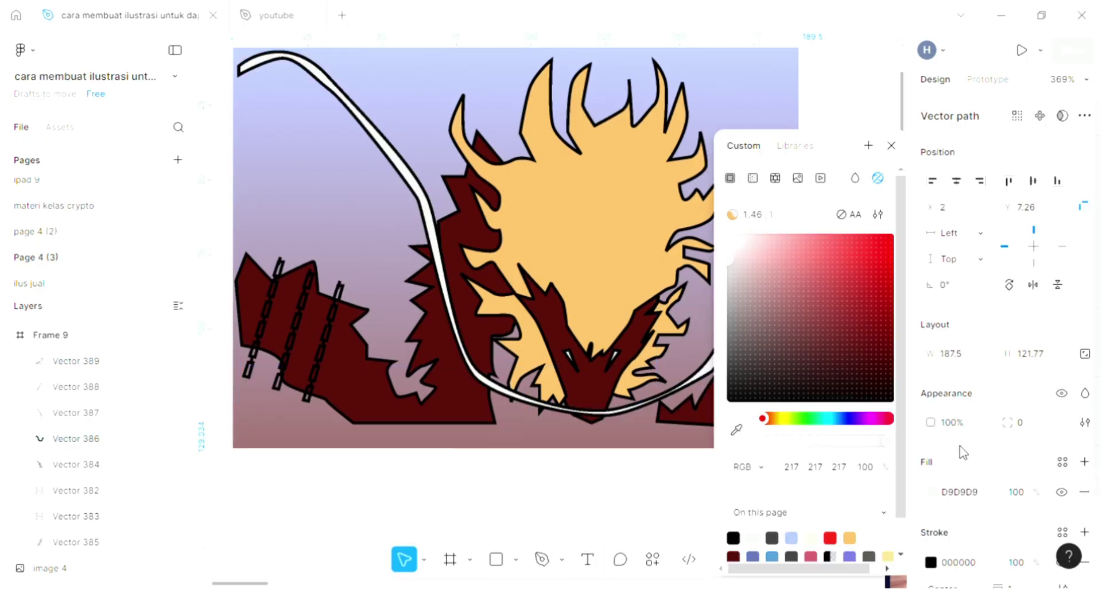
key(i)
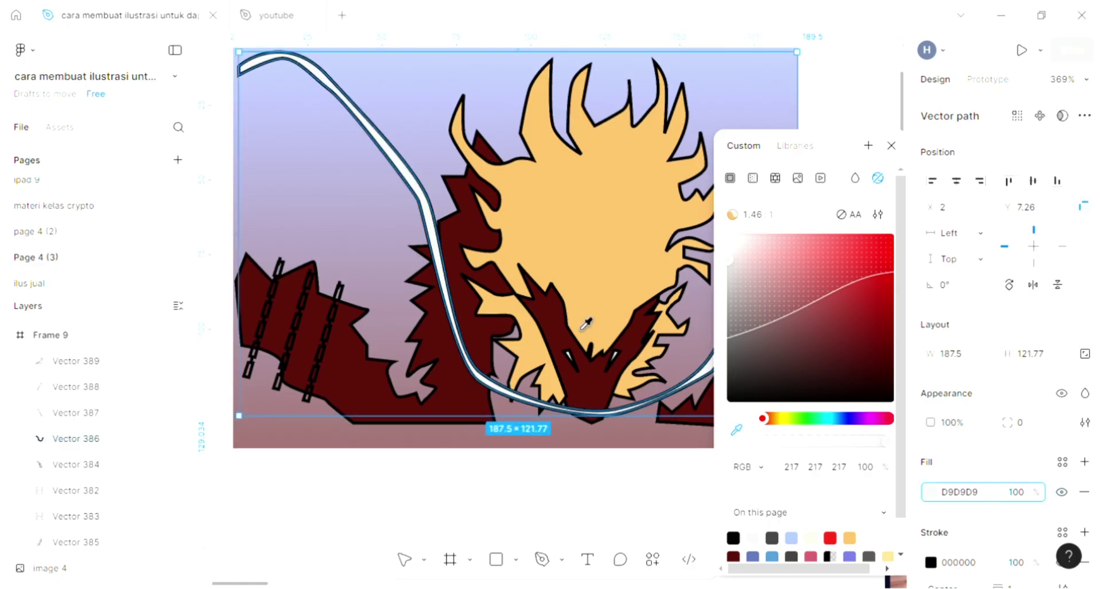
click(550, 285)
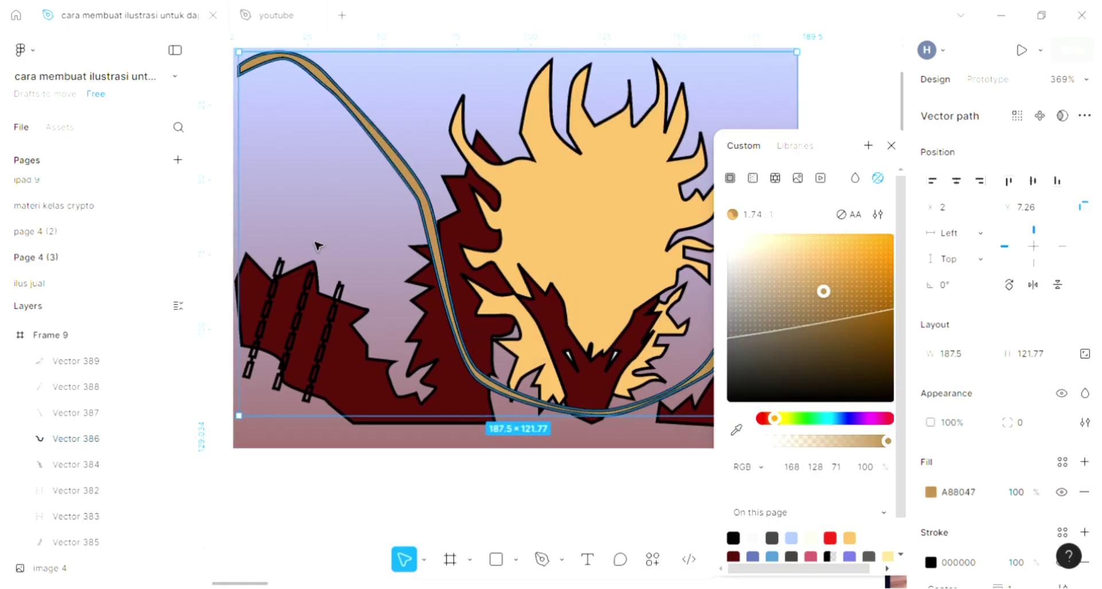
click(736, 428)
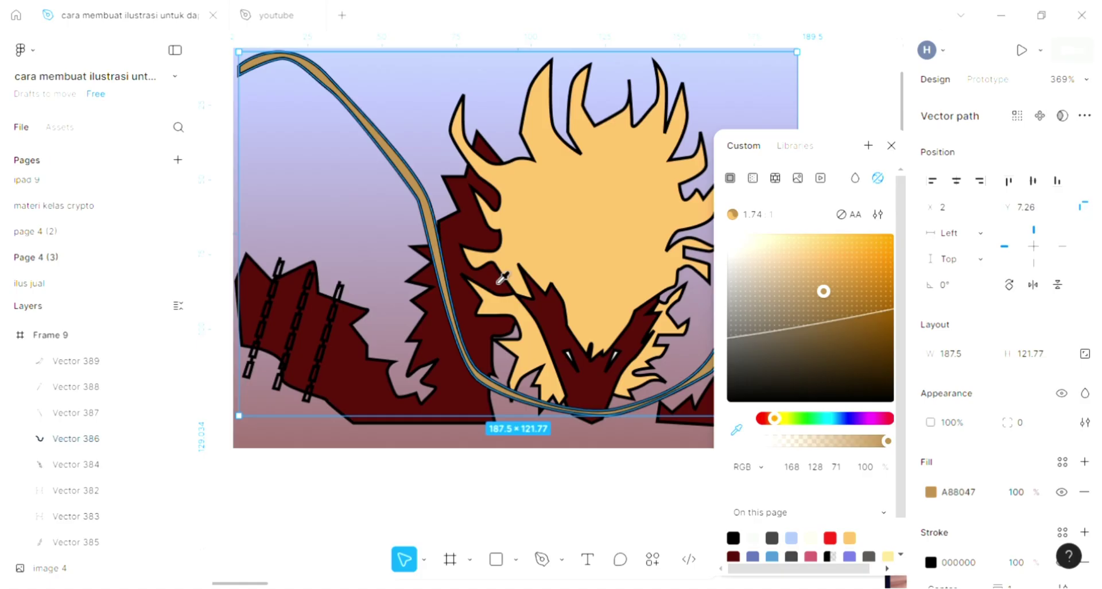
click(646, 339)
scroll(353, 230, down, 1)
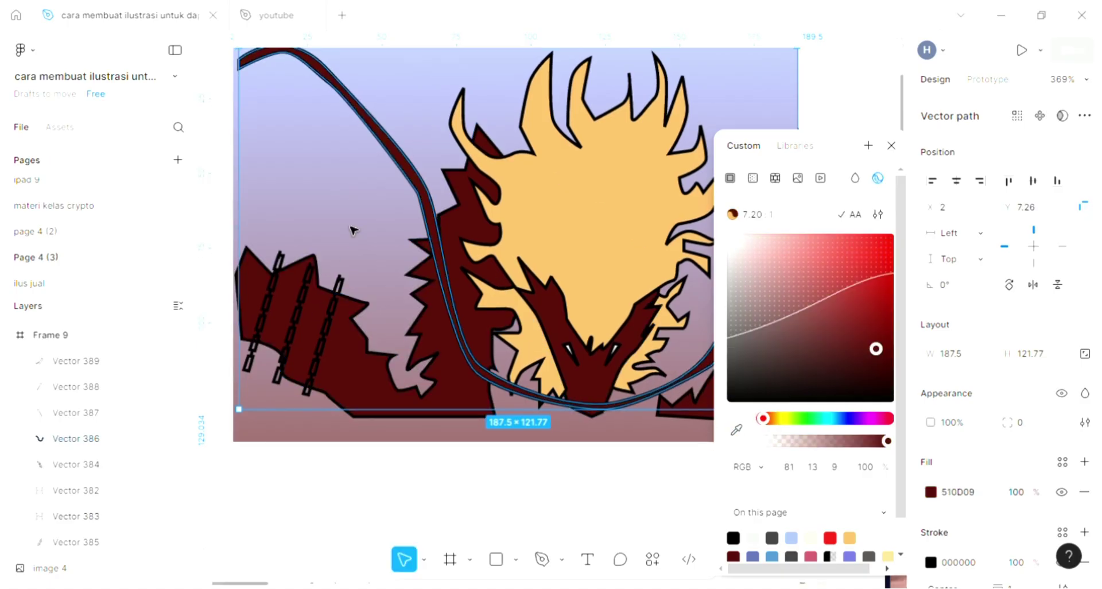
key(Escape)
key(Escape)
Step: Shorten Frame 9 from its lower edge to a height of 132
scroll(359, 201, down, 2)
scroll(359, 201, down, 1)
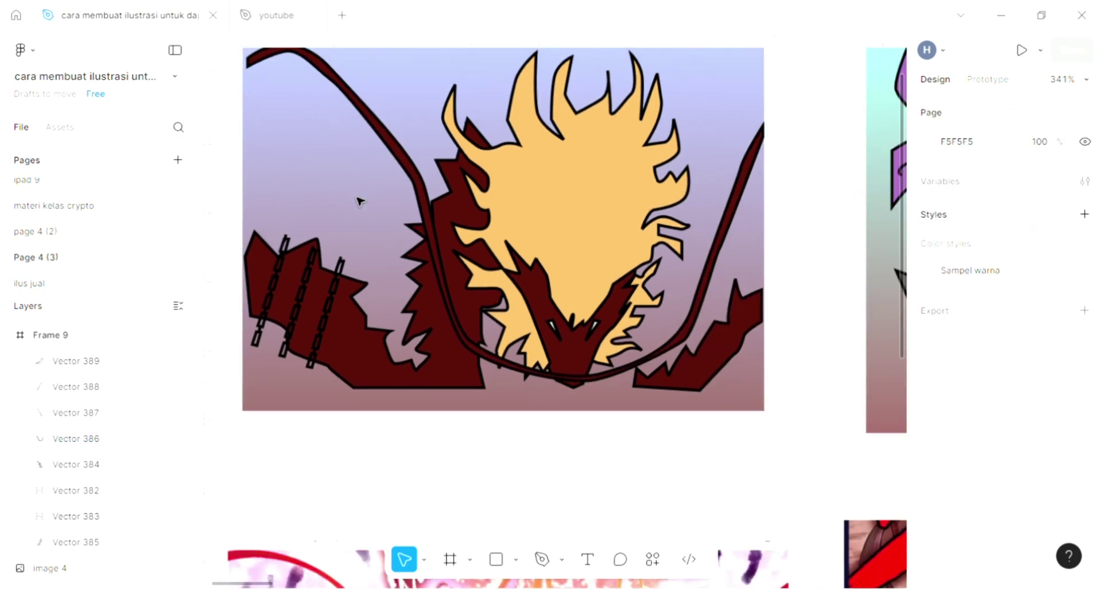
scroll(359, 201, up, 3)
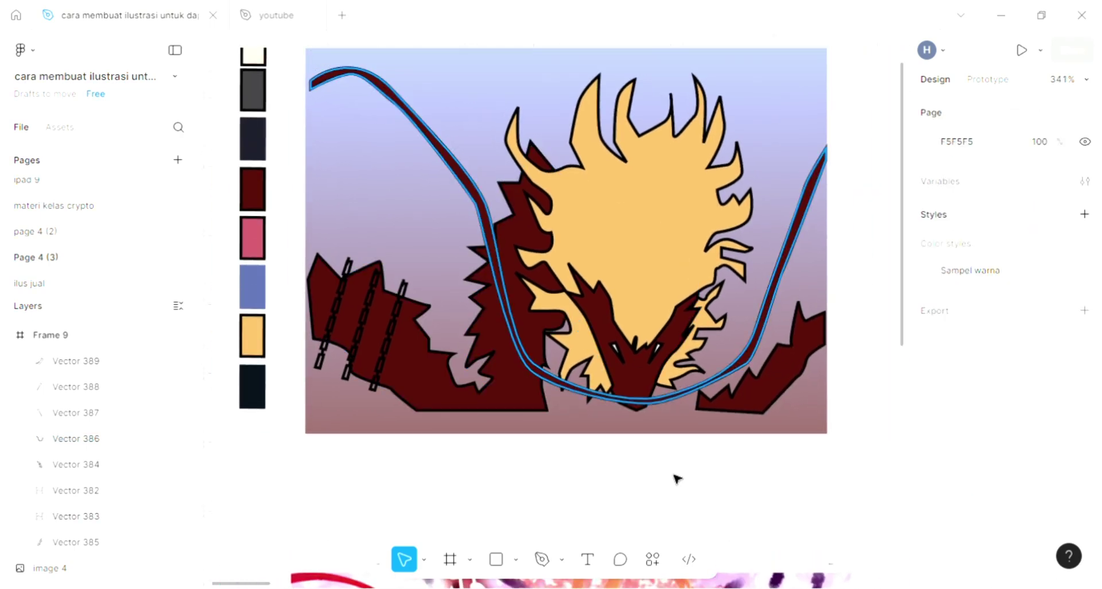
click(626, 447)
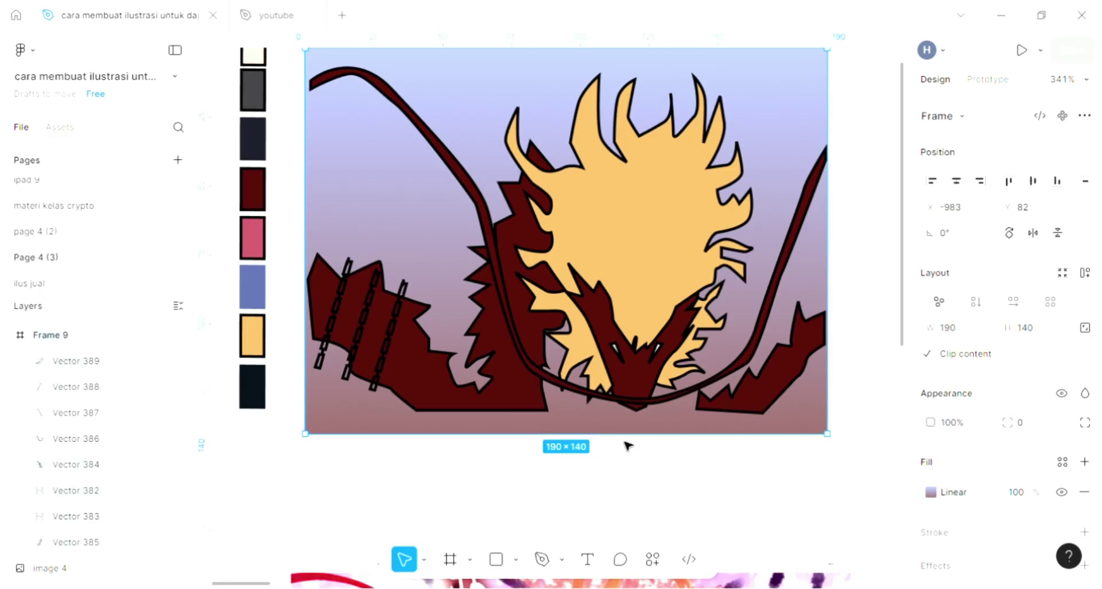
drag(623, 423, 623, 423)
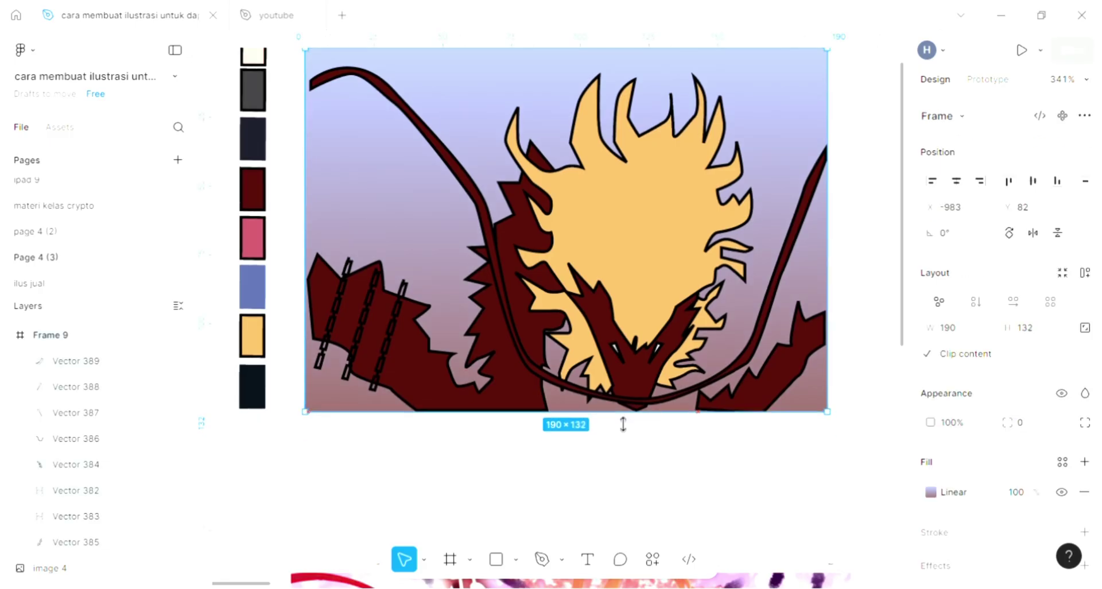
click(630, 472)
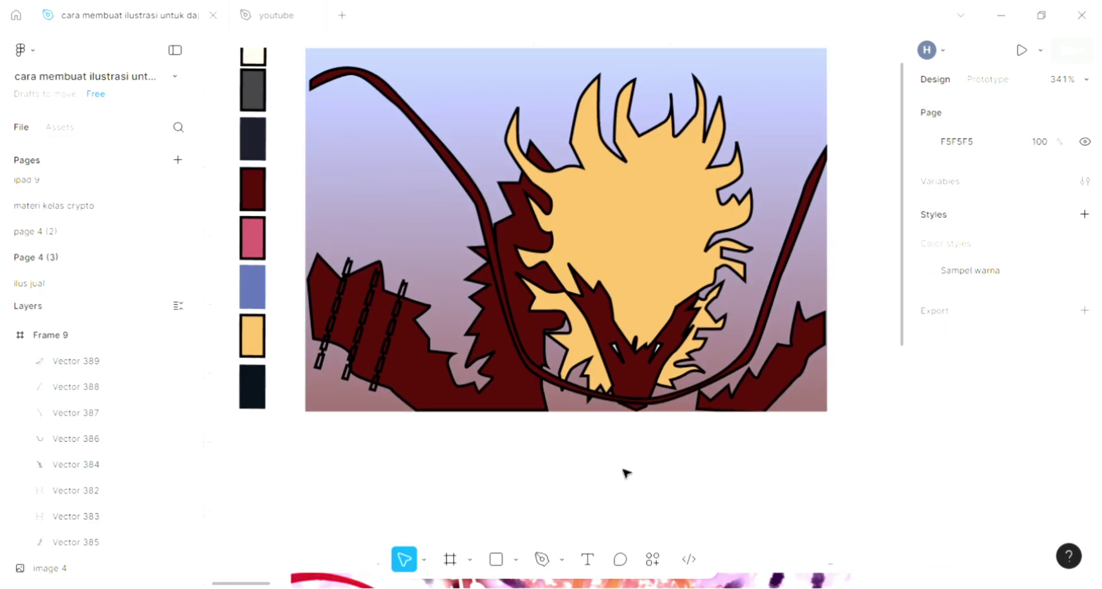
Step: Start a Pen outline on the orange mane just above the face, running up its left side to a pointed flame tip
scroll(626, 474, up, 3)
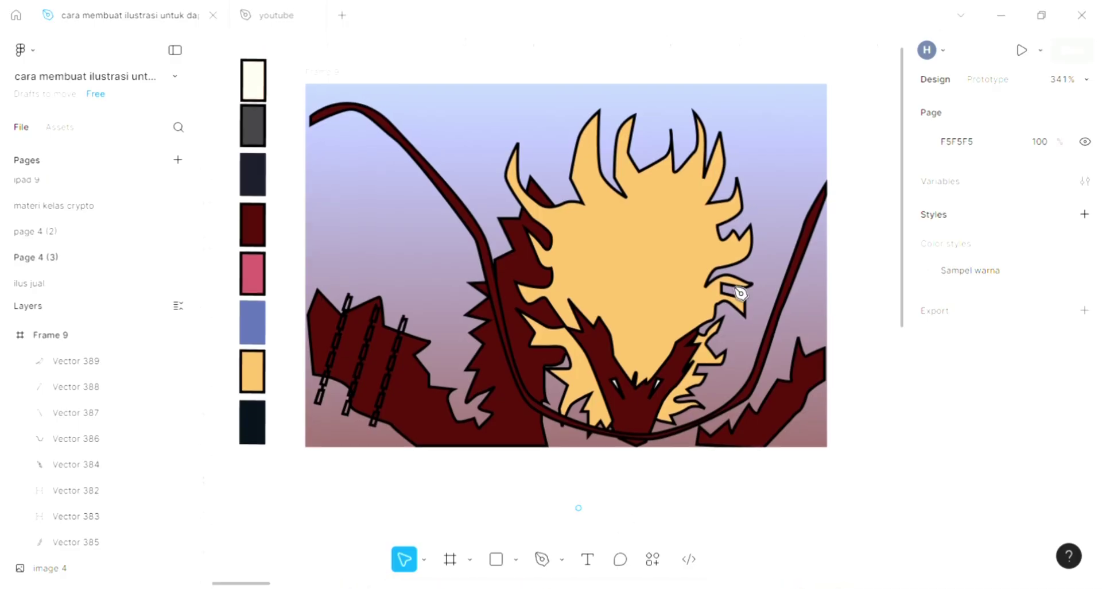
key(p)
scroll(733, 241, up, 3)
scroll(726, 250, up, 3)
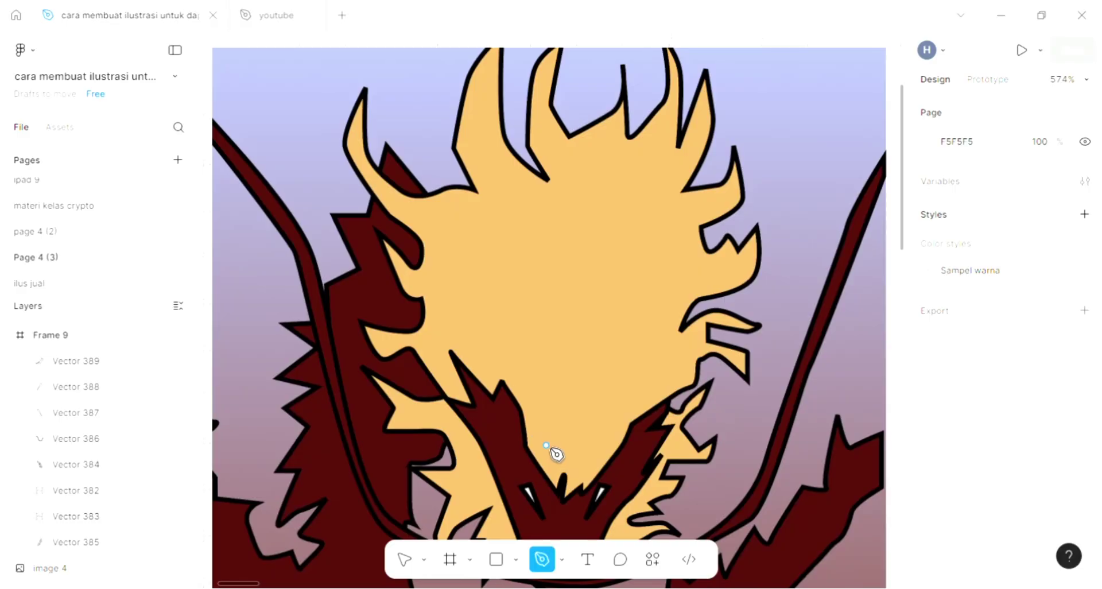
click(542, 439)
click(533, 395)
click(504, 349)
click(490, 362)
click(476, 340)
click(449, 317)
click(438, 275)
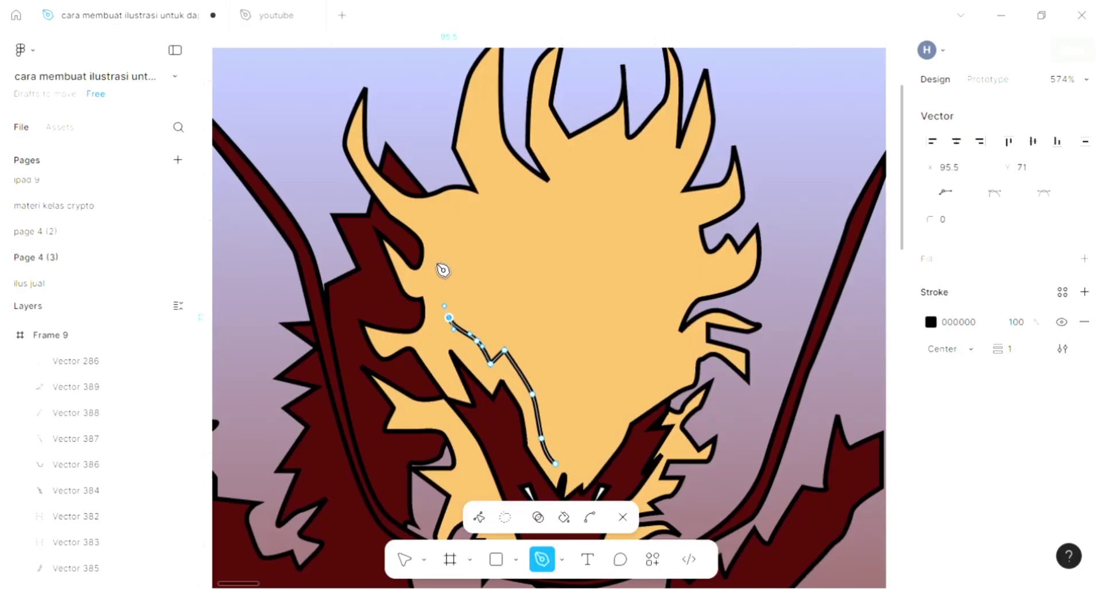
click(433, 253)
Step: Continue the Pen outline across the mane with a second flame tip, a tall curved central one and another to its right
click(453, 291)
click(469, 308)
click(486, 326)
drag(491, 331, 488, 297)
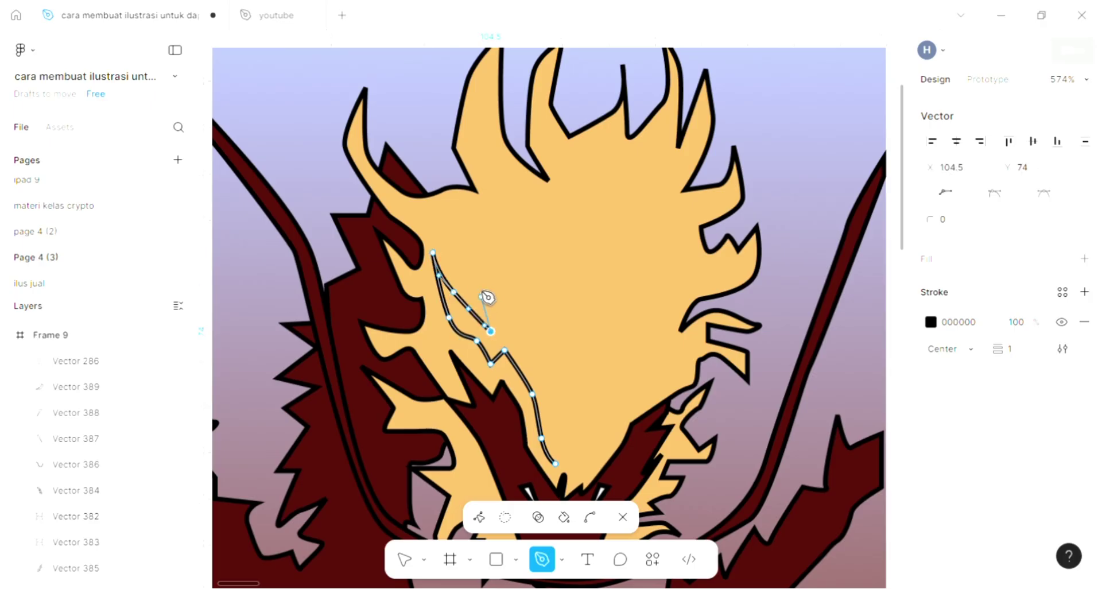
click(476, 252)
click(533, 341)
click(567, 399)
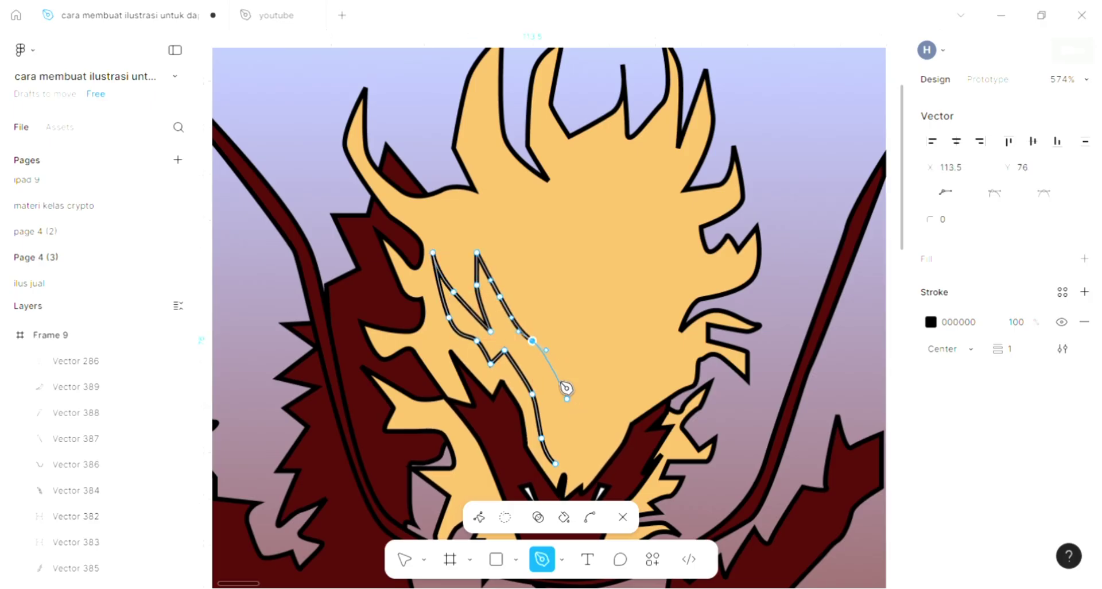
click(541, 332)
click(566, 218)
click(574, 341)
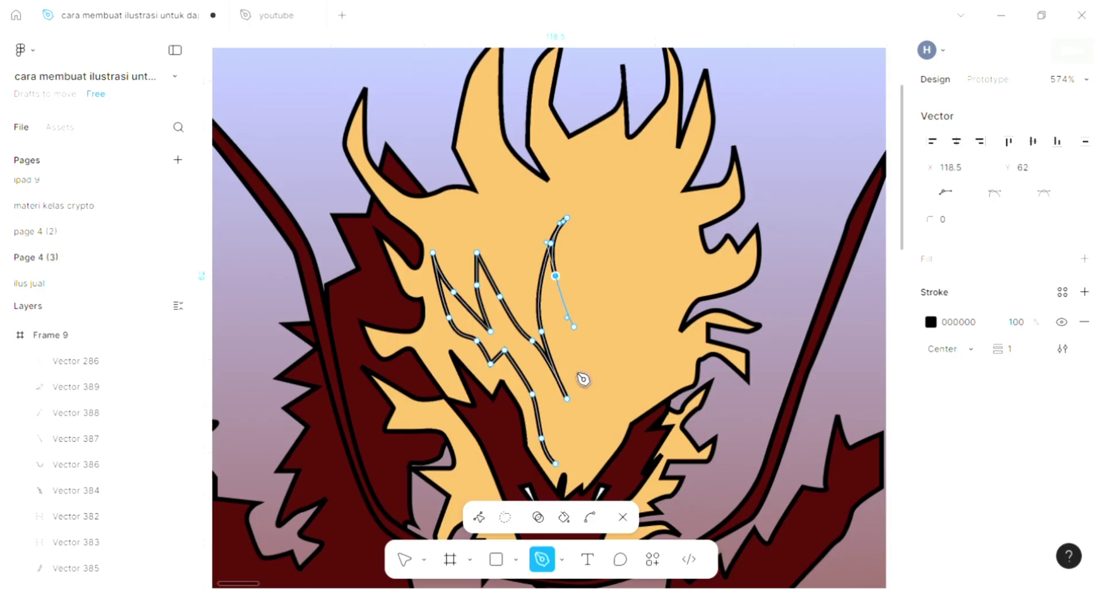
click(574, 382)
drag(601, 331, 630, 284)
click(620, 275)
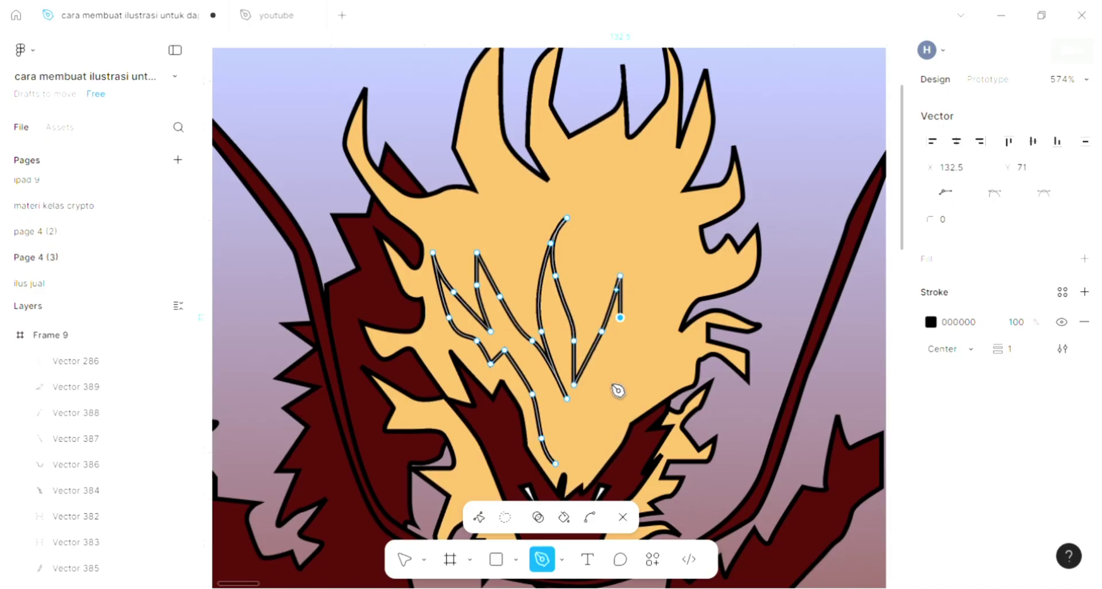
Step: Add two short spikes at the right of the flame outline and close it with a notch above the face
click(586, 408)
click(603, 409)
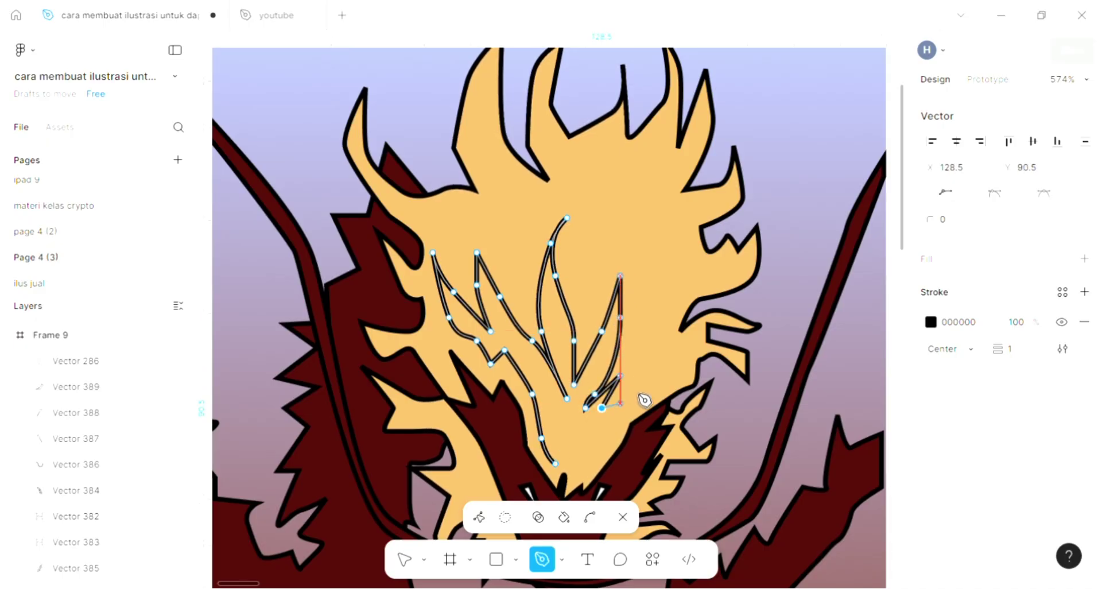
click(646, 385)
click(601, 422)
click(585, 463)
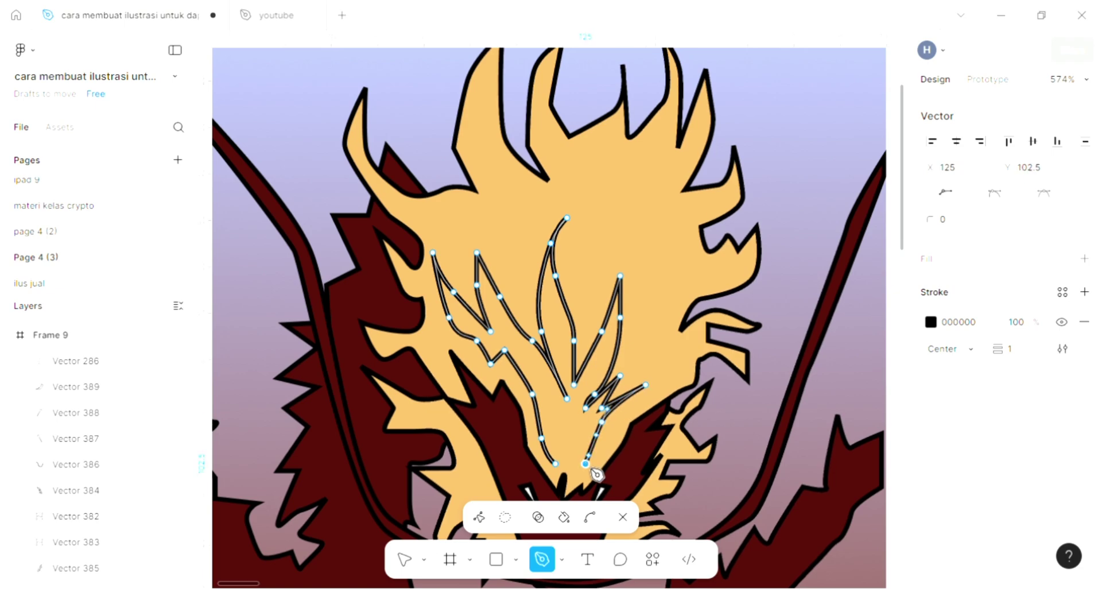
click(574, 429)
click(557, 463)
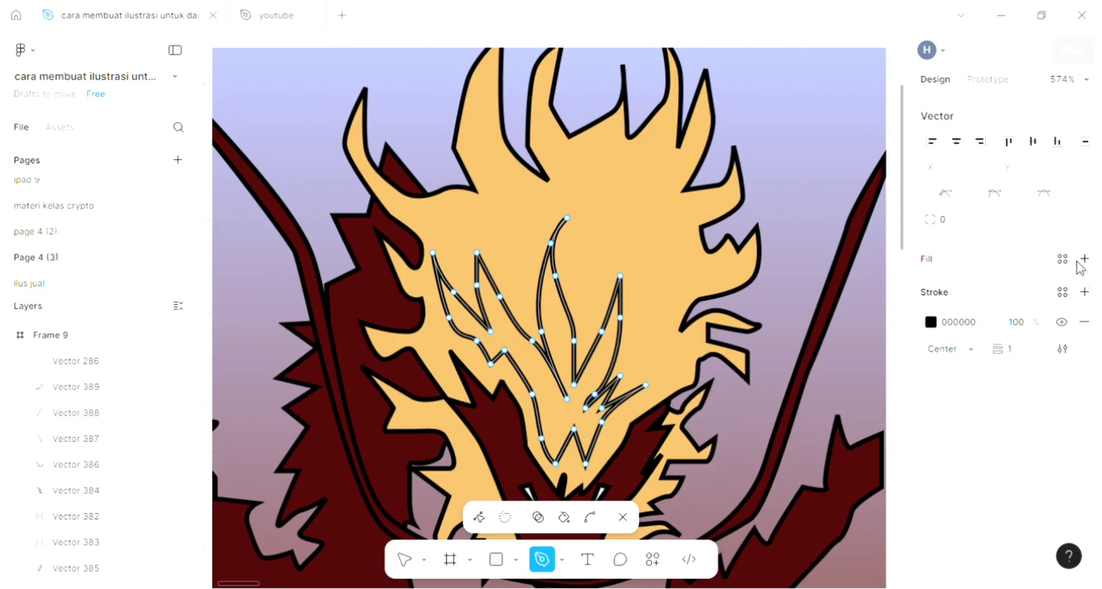
Step: Fill the flame outline inside the mane with a darker orange, D49E52, based on the mane's sampled colour
click(1085, 259)
click(931, 288)
click(736, 429)
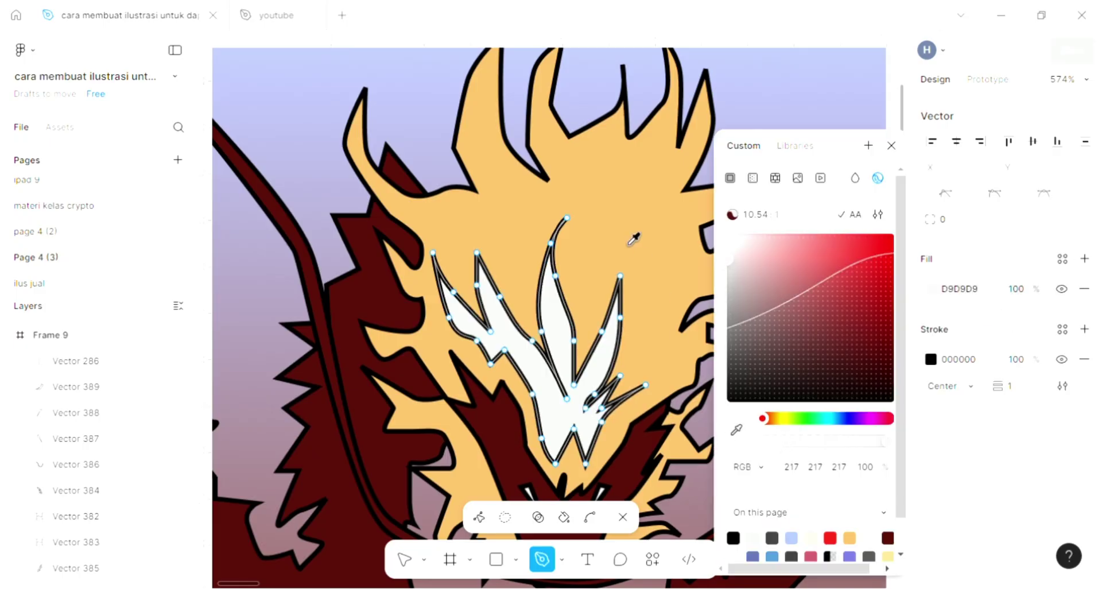
click(522, 428)
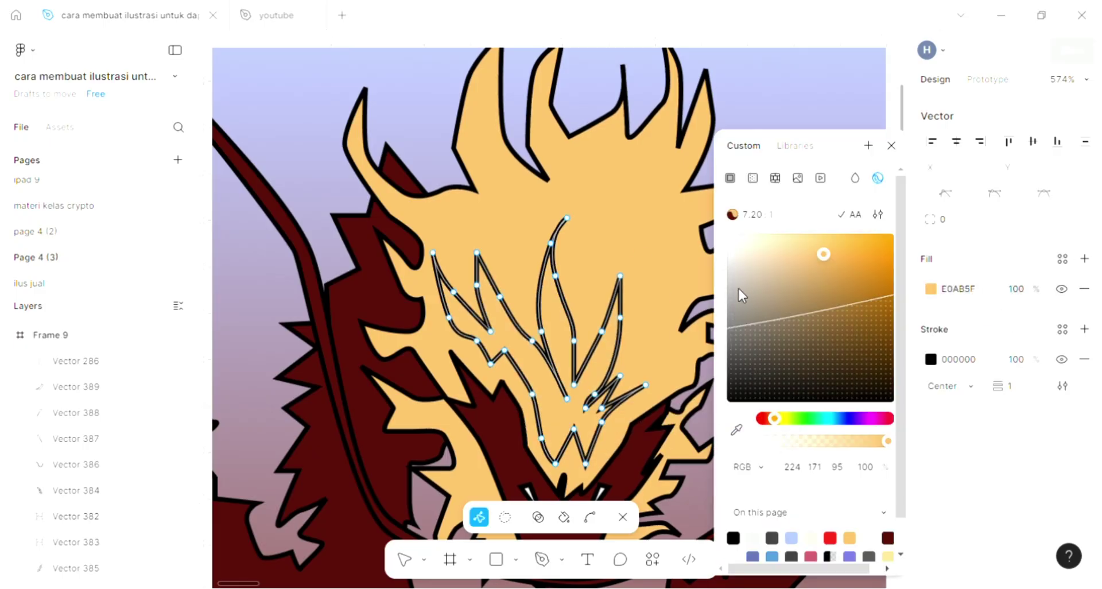
click(830, 263)
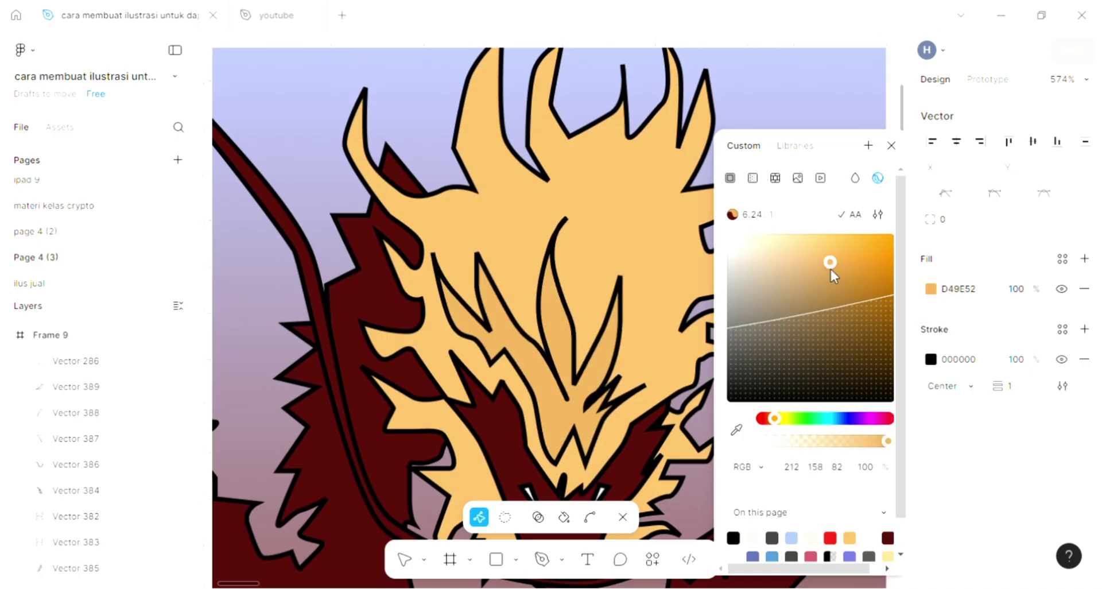
key(Escape)
key(Escape)
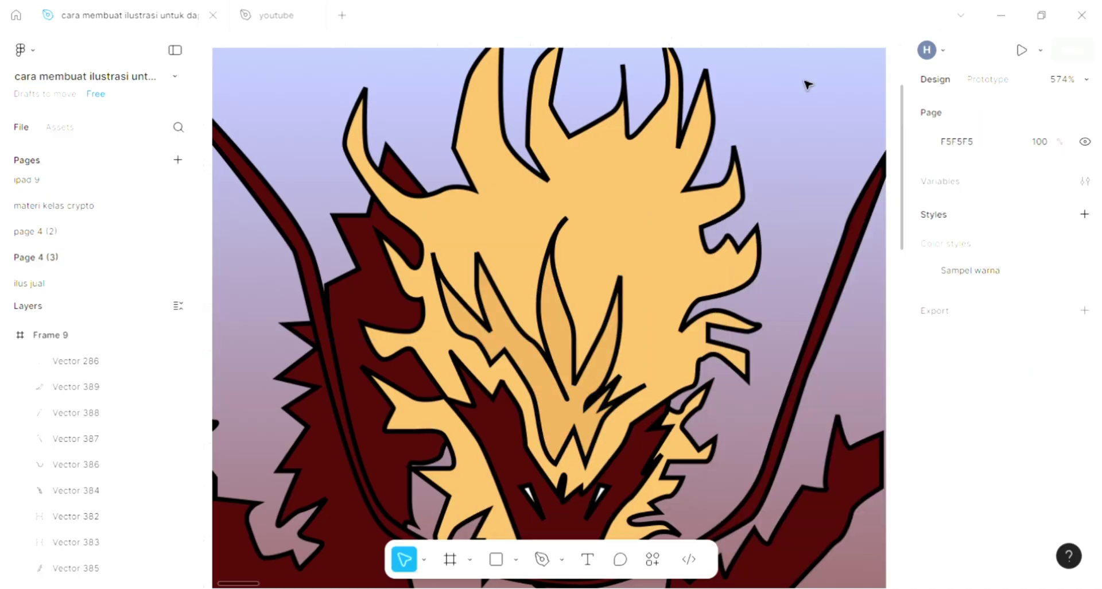
Step: Fill the six links of the leftmost chain on the dragon's body with light grey D9D9D9
scroll(644, 242, down, 5)
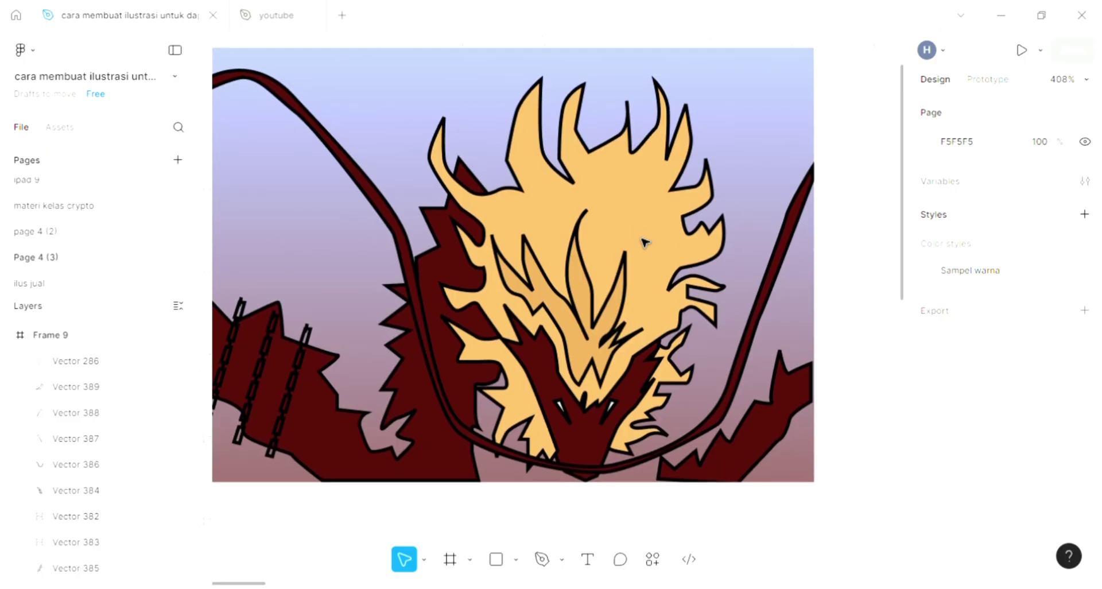
scroll(456, 428, left, 2)
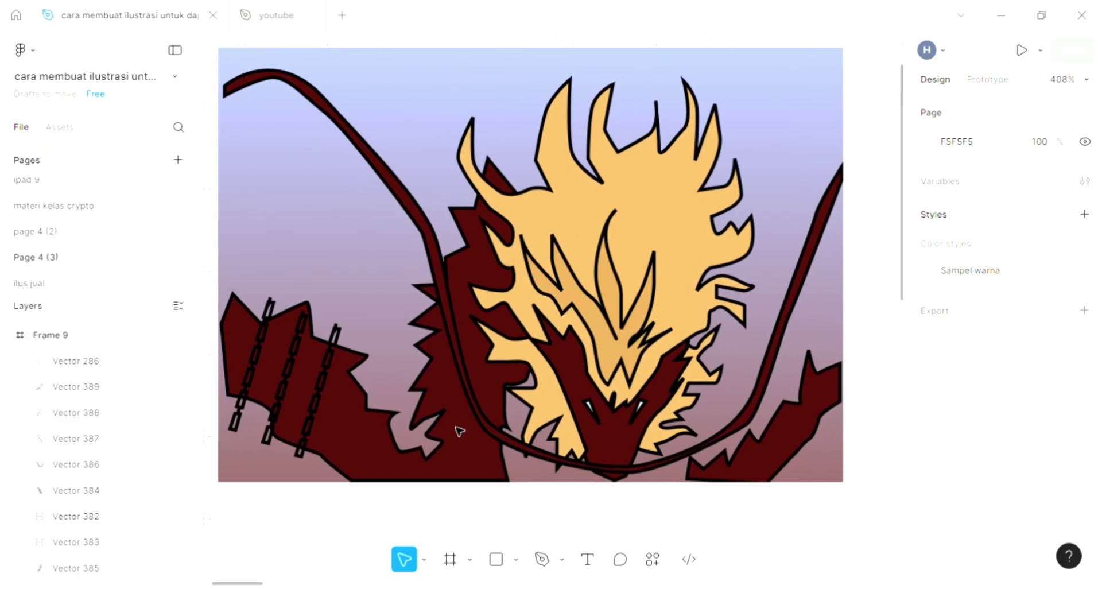
scroll(250, 392, left, 2)
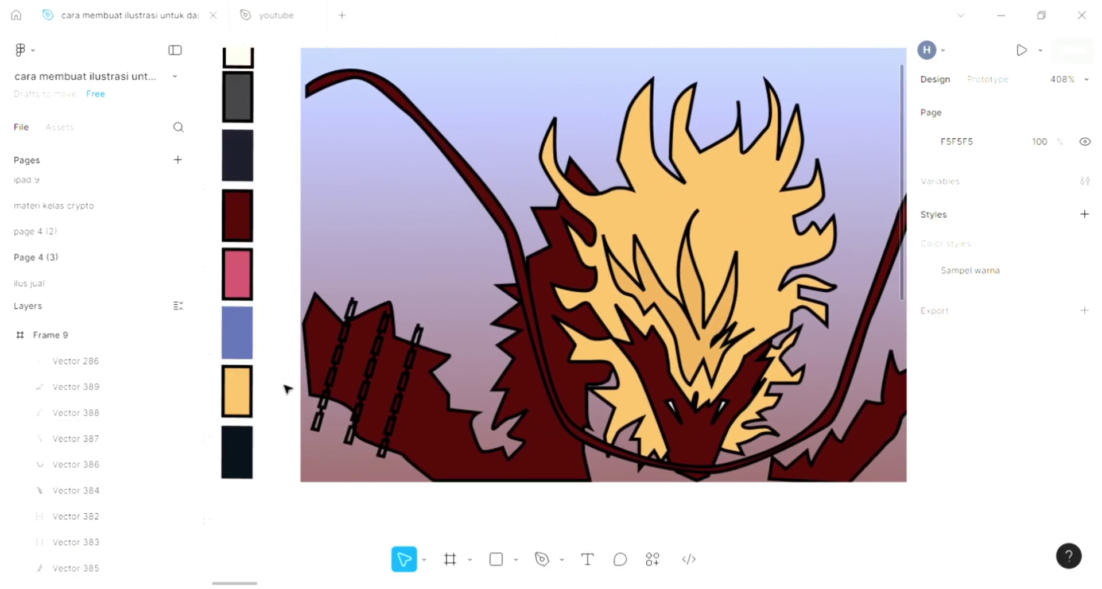
scroll(285, 387, up, 5)
click(356, 437)
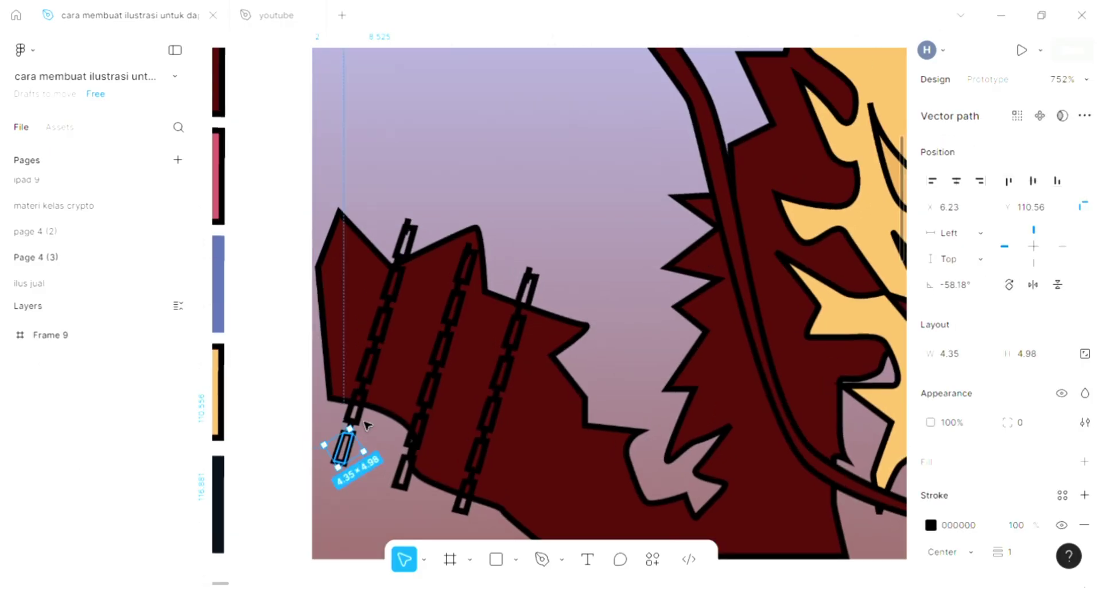
shift+click(360, 403)
shift+click(382, 324)
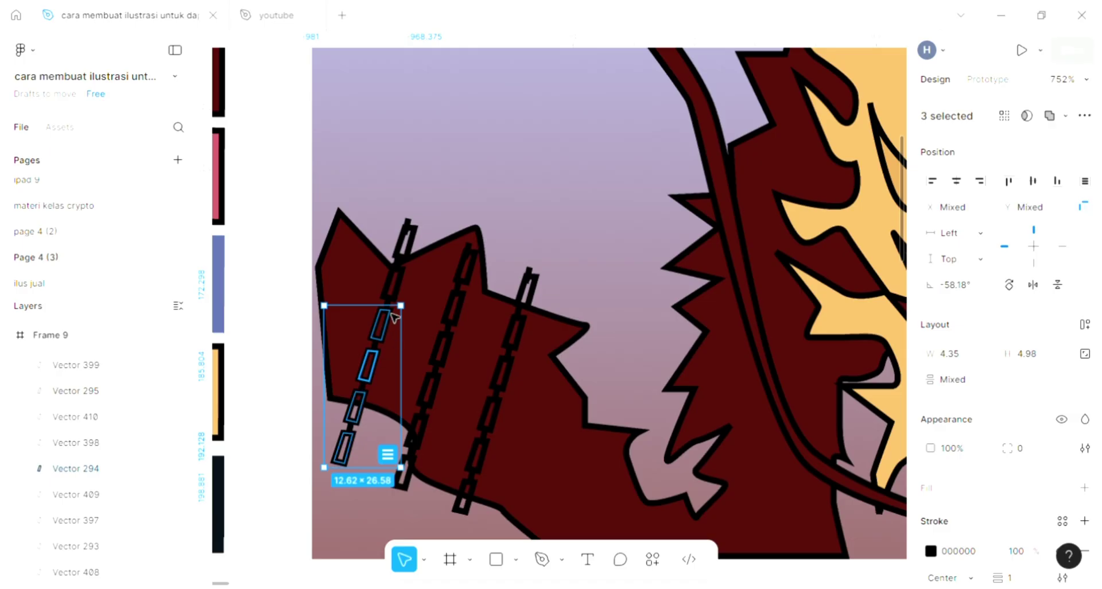
shift+click(396, 284)
shift+click(405, 279)
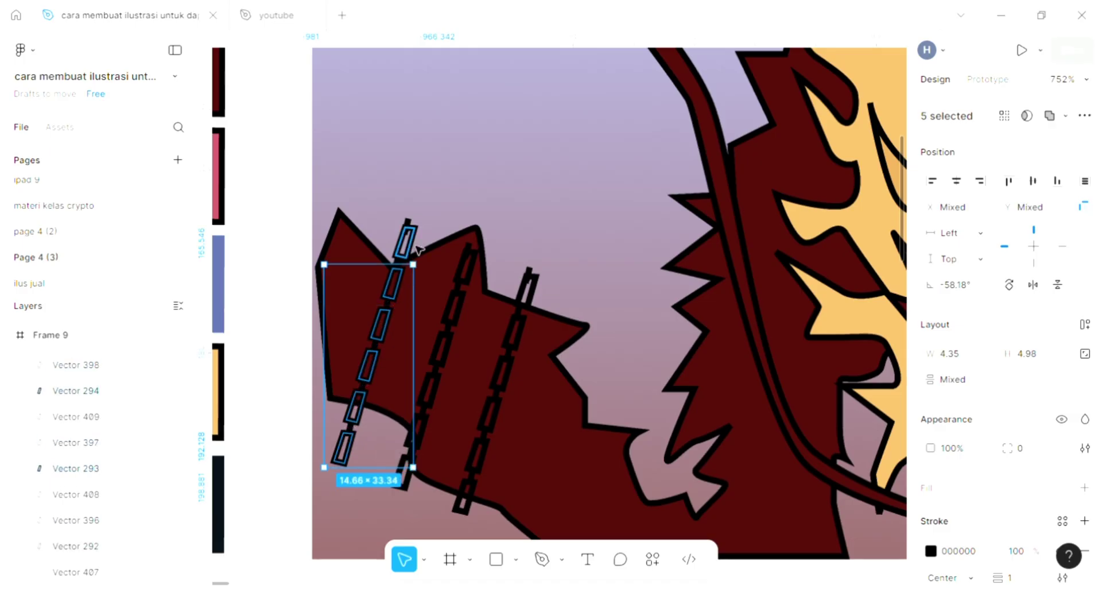
shift+click(412, 245)
scroll(757, 509, left, 1)
scroll(758, 508, left, 1)
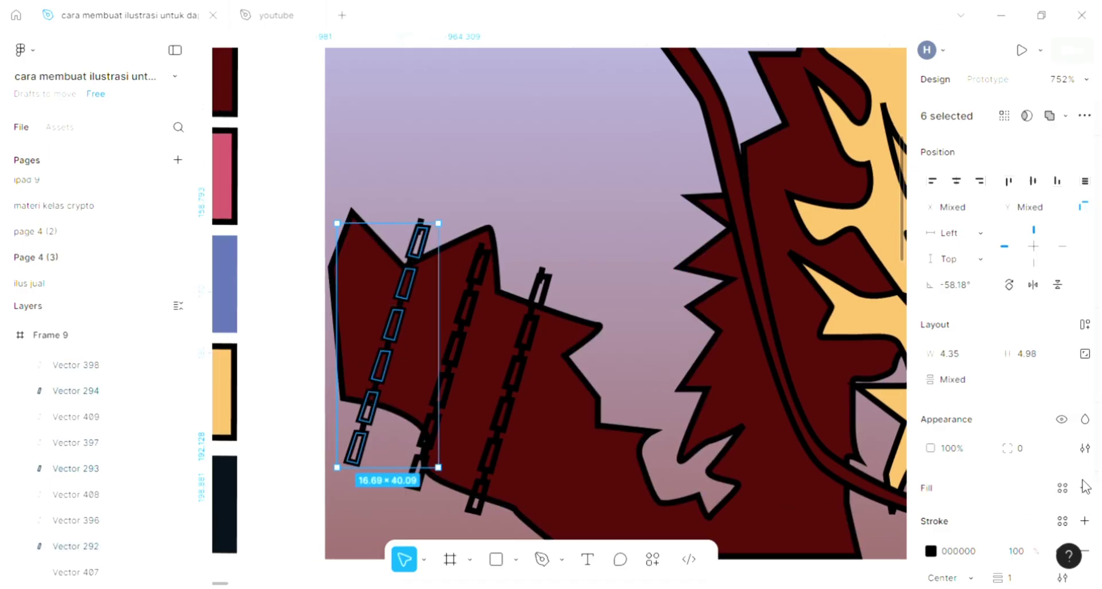
click(1084, 489)
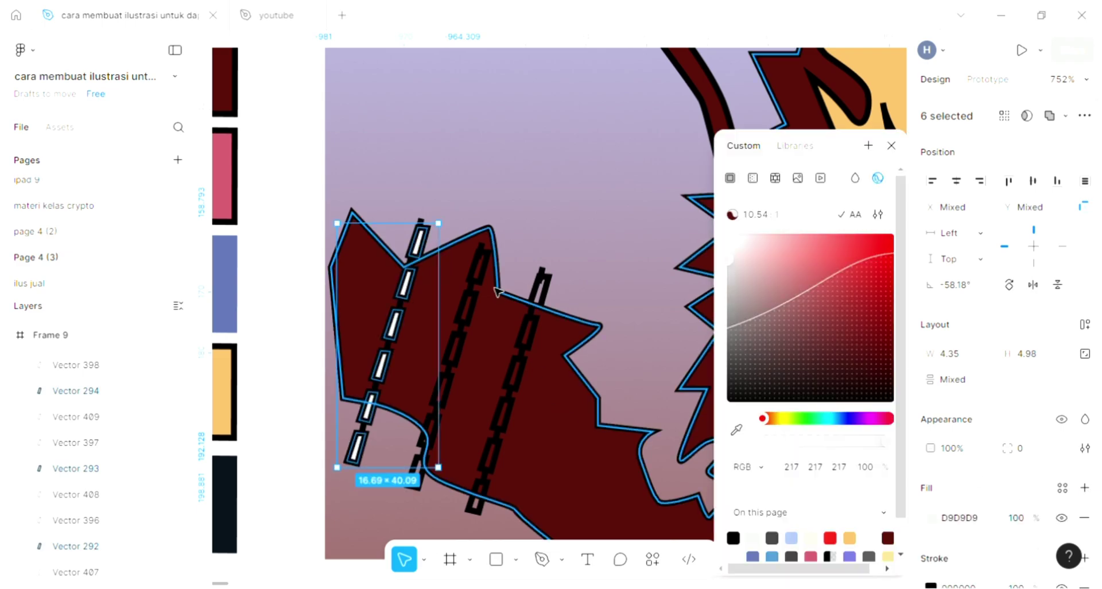
Step: Fill the six links of the middle chain with light grey D9D9D9
click(481, 267)
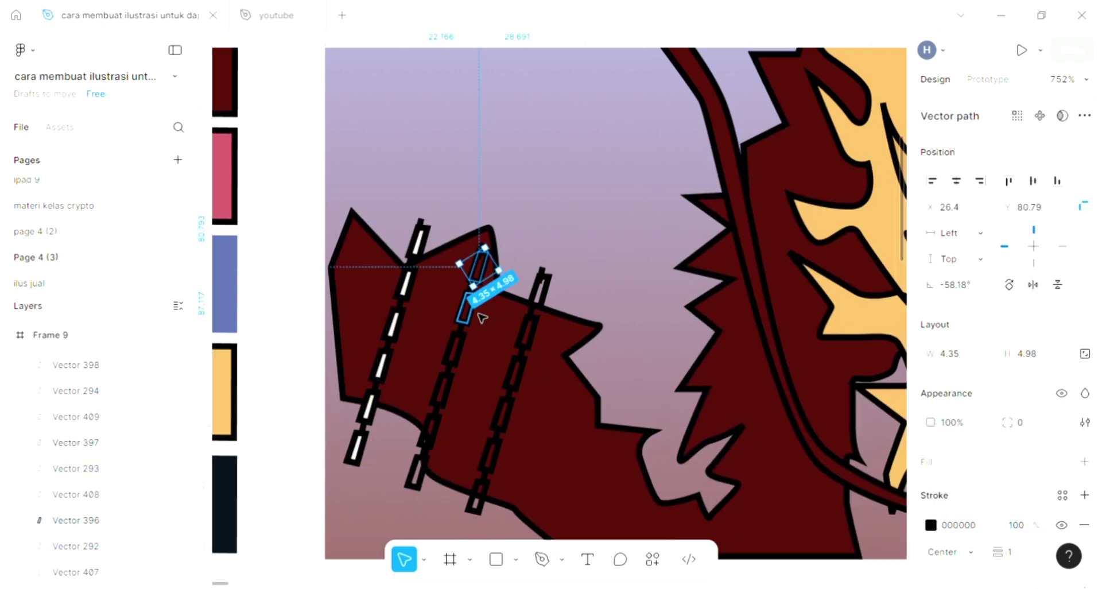
shift+click(467, 308)
shift+click(440, 396)
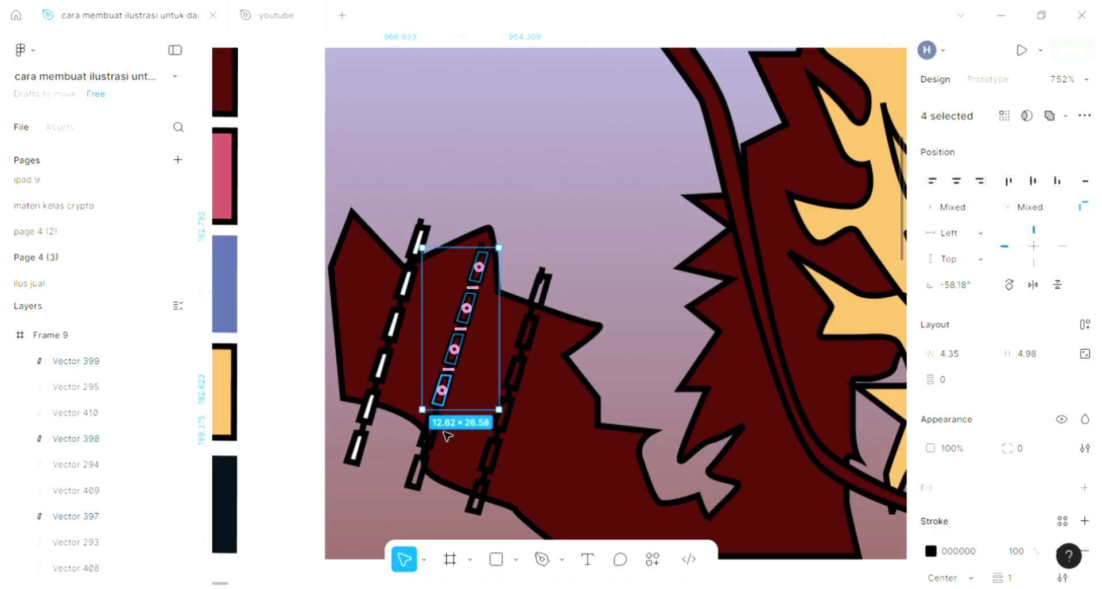
shift+click(429, 432)
shift+click(432, 466)
scroll(505, 471, left, 2)
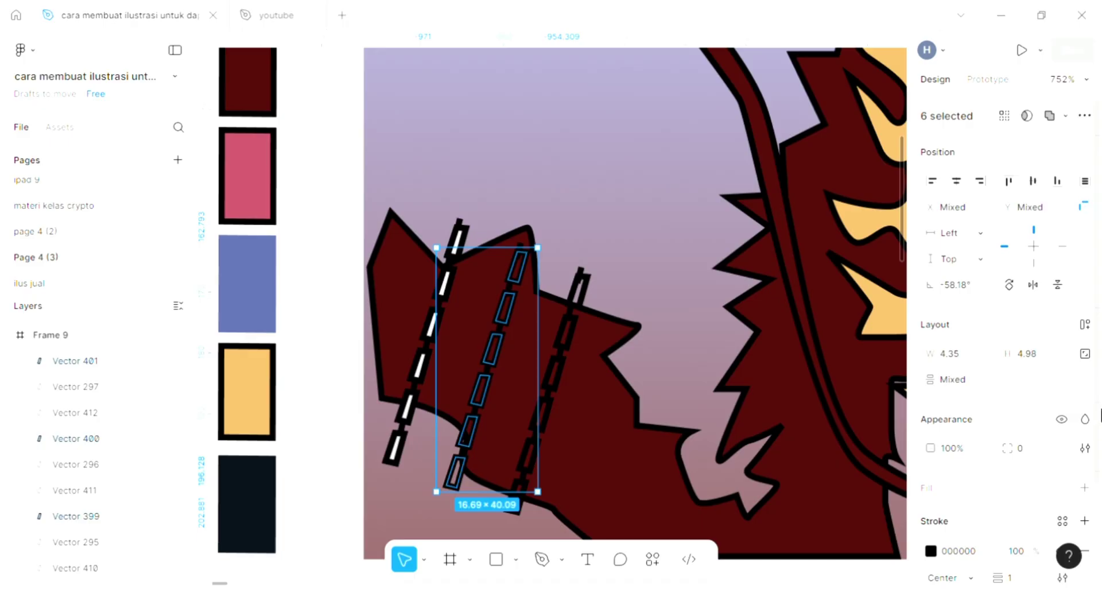
click(1085, 489)
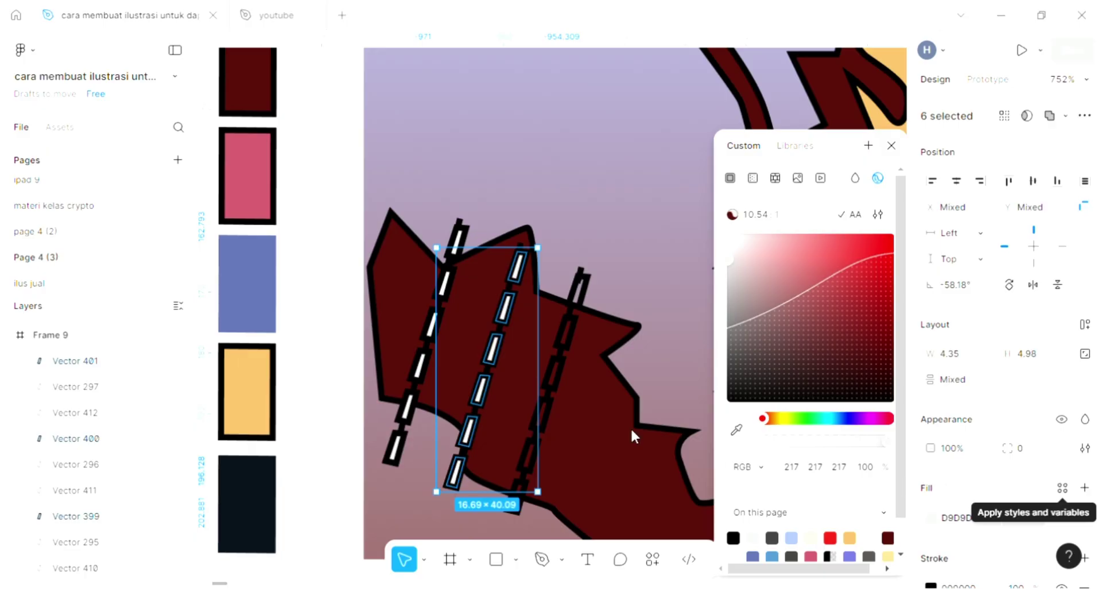
Step: Fill the top link of the rightmost chain with light grey D9D9D9
click(586, 285)
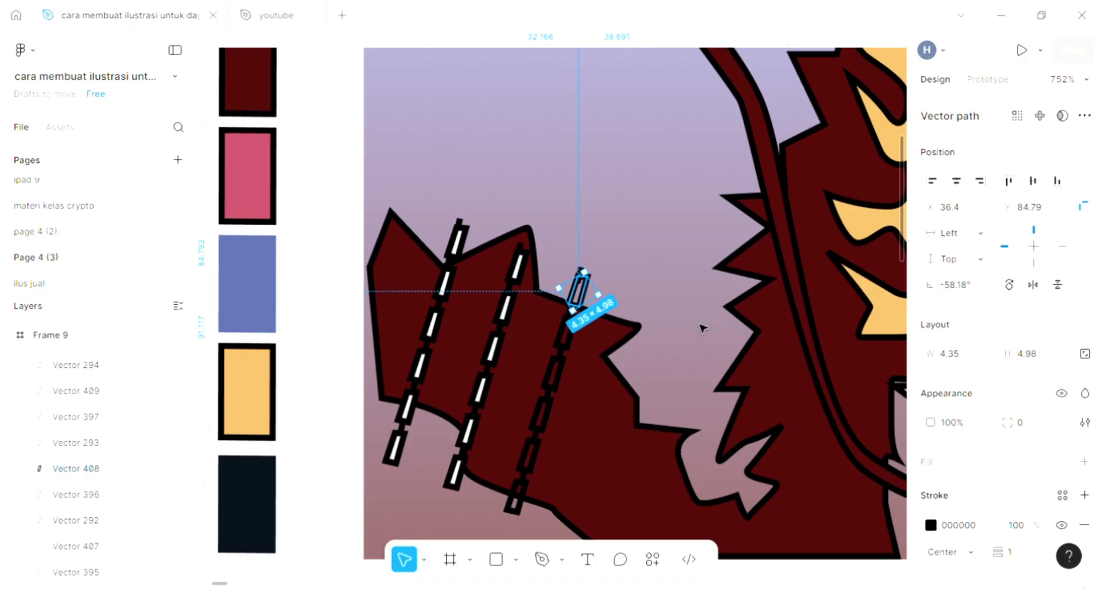
scroll(701, 327, down, 1)
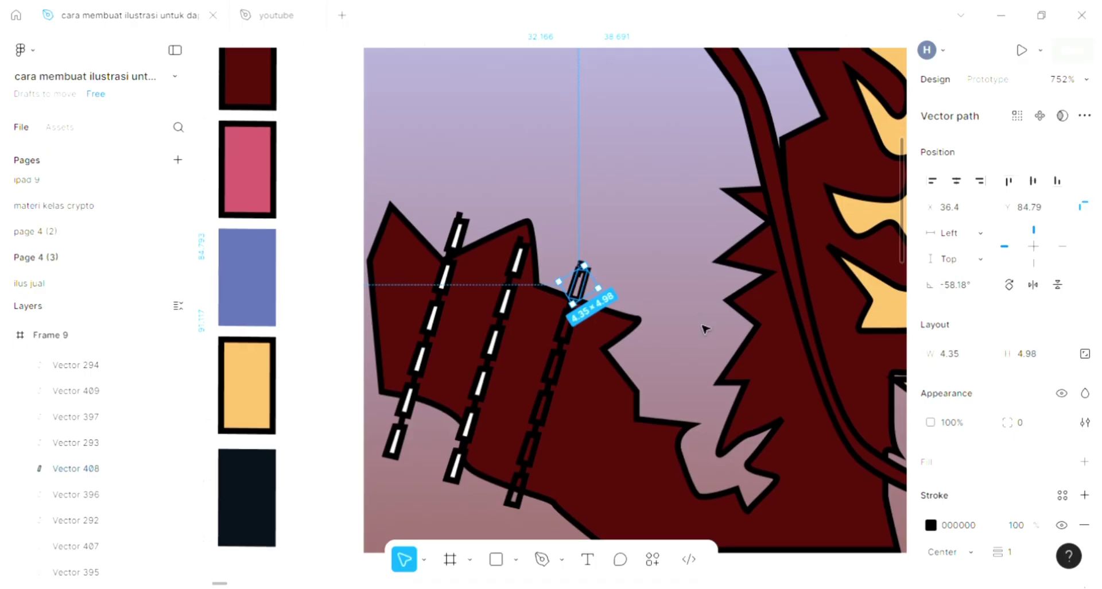
click(1084, 461)
click(931, 492)
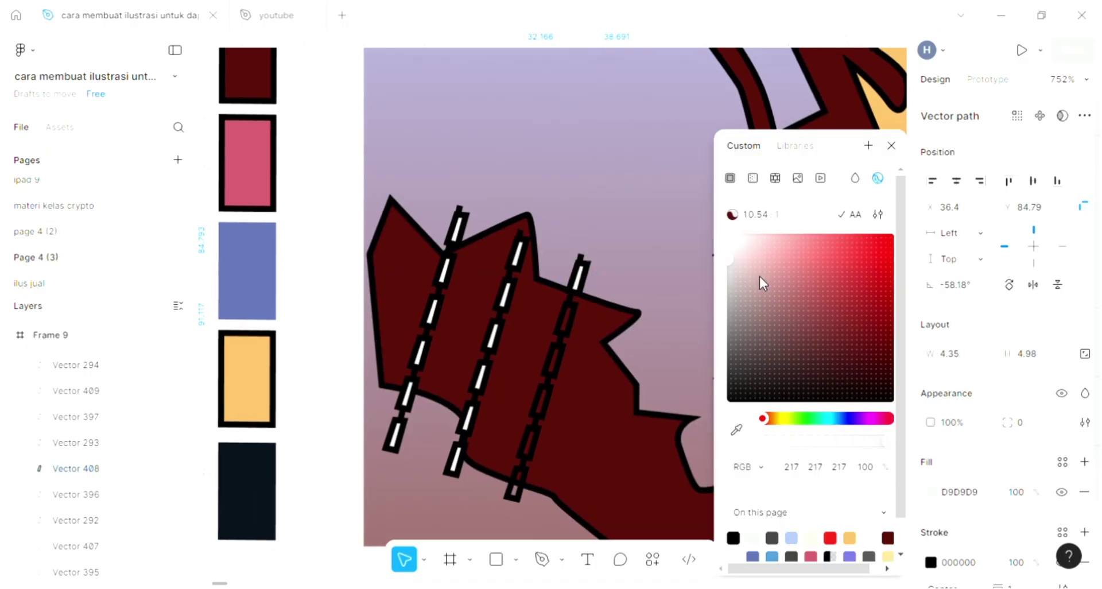
Step: Fill the remaining five links of the rightmost chain with light grey D9D9D9
click(574, 325)
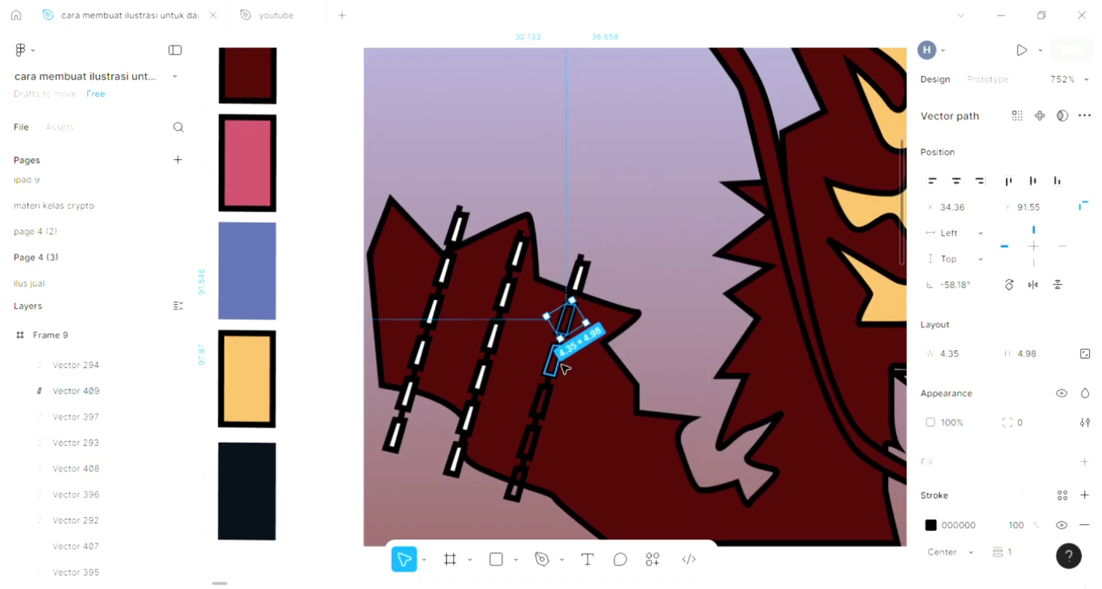
shift+click(563, 366)
shift+click(545, 443)
shift+click(539, 469)
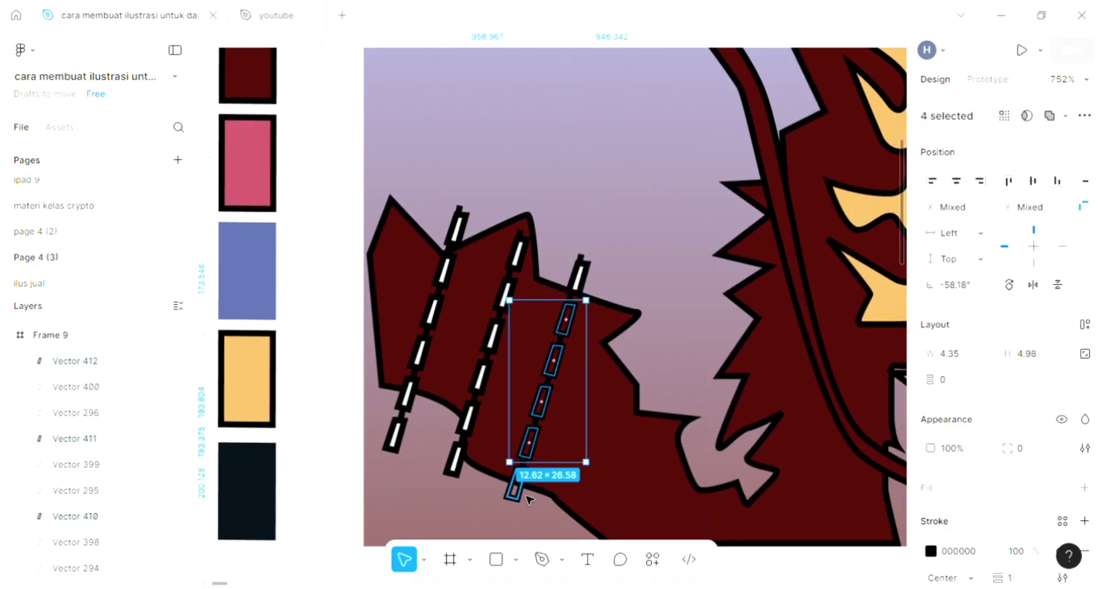
shift+click(515, 488)
click(1084, 488)
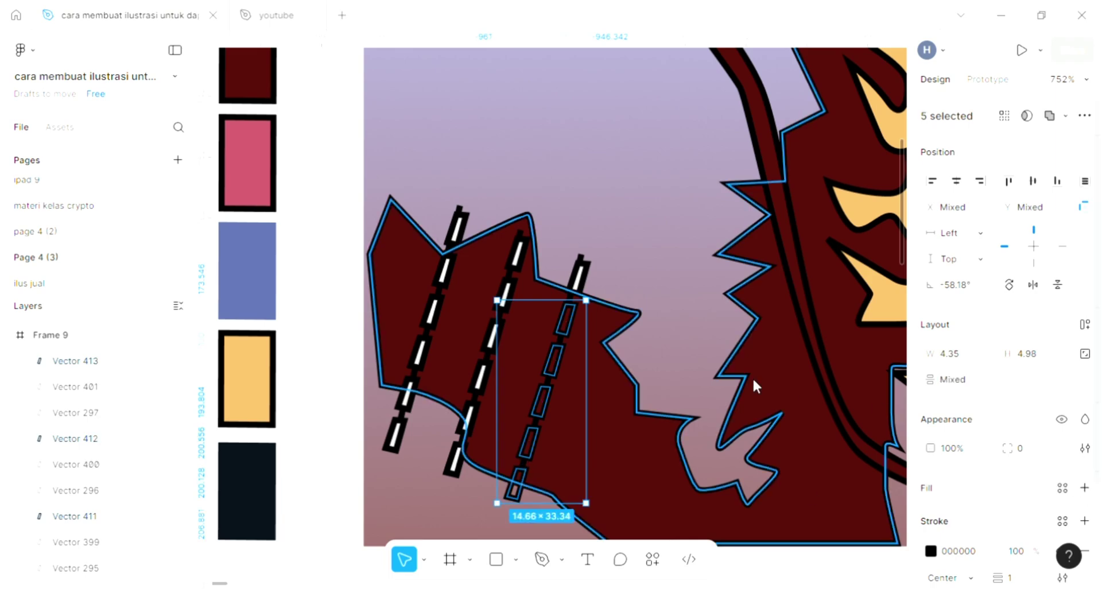
Step: Deselect the links and examine the filled chains and flame detail across the illustration
scroll(493, 229, down, 5)
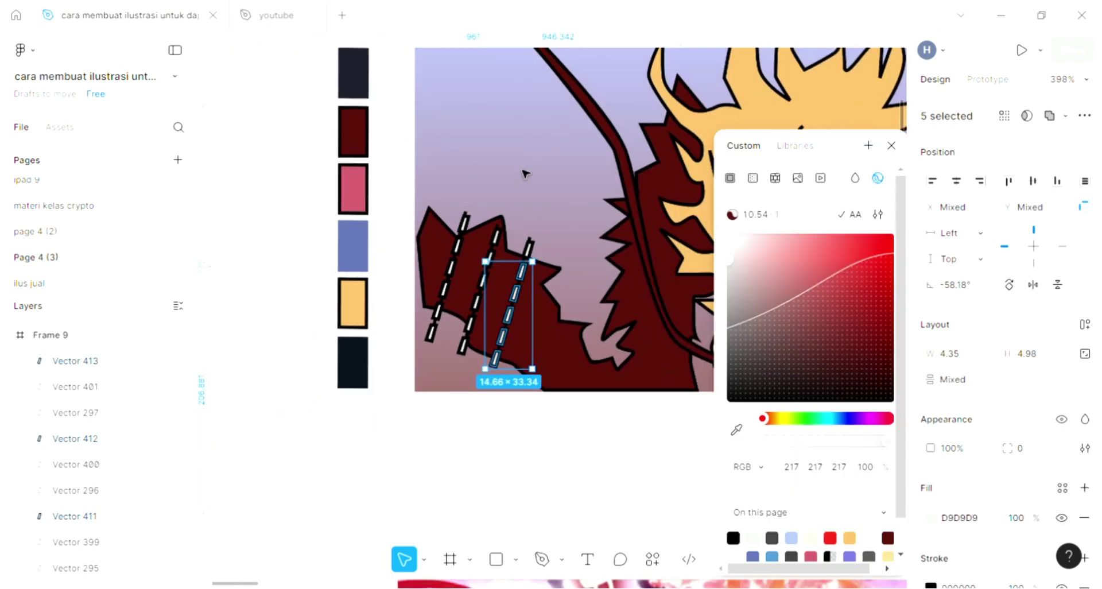
click(525, 174)
scroll(524, 172, up, 2)
scroll(524, 172, right, 4)
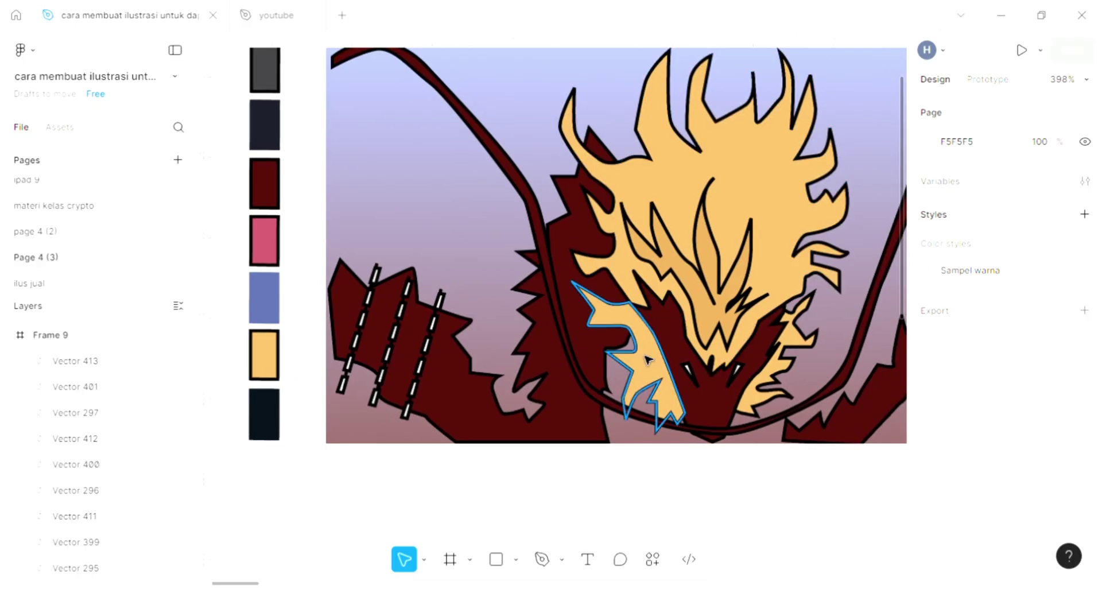
scroll(648, 359, right, 2)
scroll(648, 358, up, 2)
scroll(648, 359, left, 1)
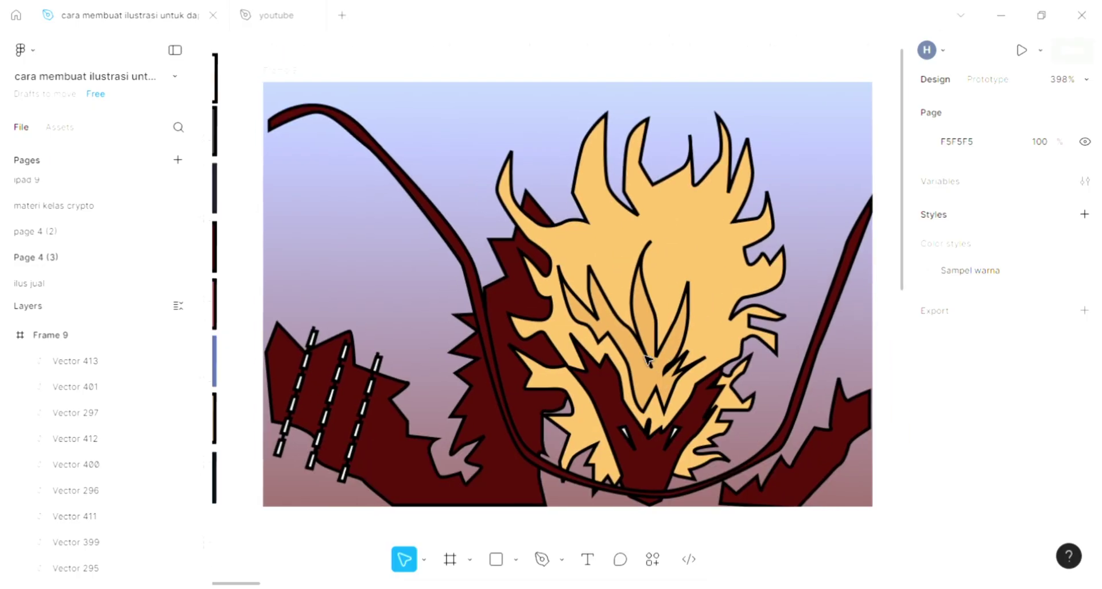
scroll(647, 359, down, 1)
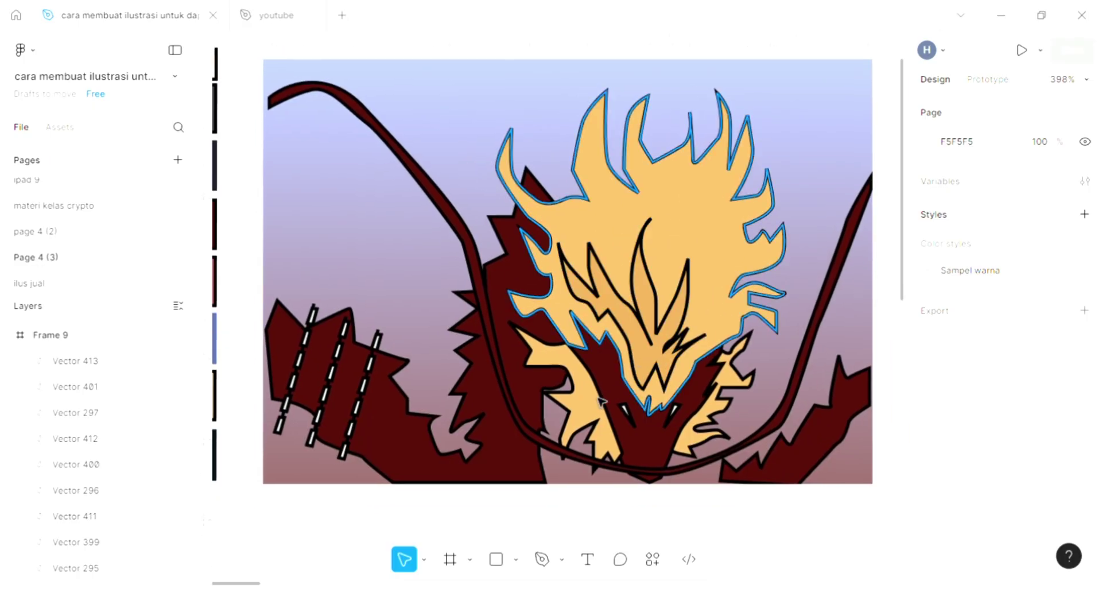
scroll(492, 323, left, 5)
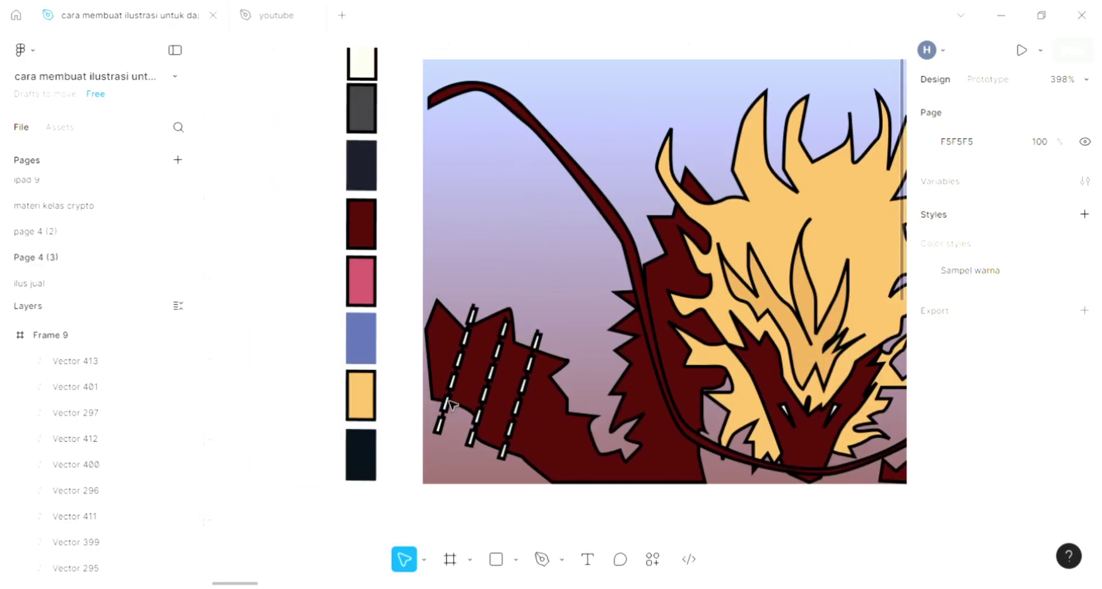
Step: Select the upper four links of the leftmost chain together
click(467, 346)
shift+click(469, 347)
scroll(467, 376, up, 1)
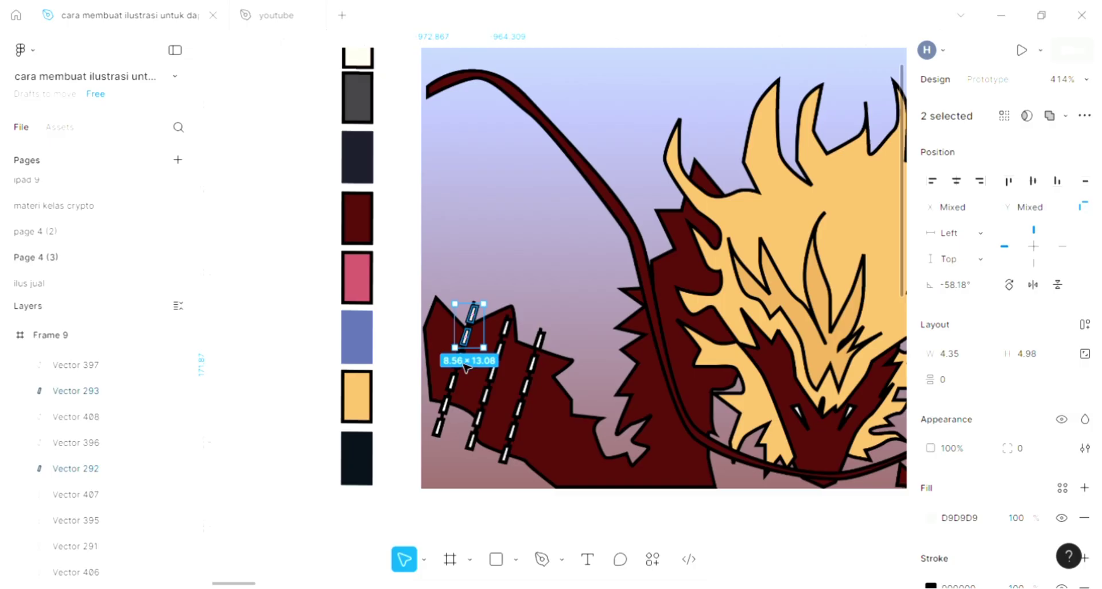
scroll(466, 368, up, 5)
shift+click(459, 395)
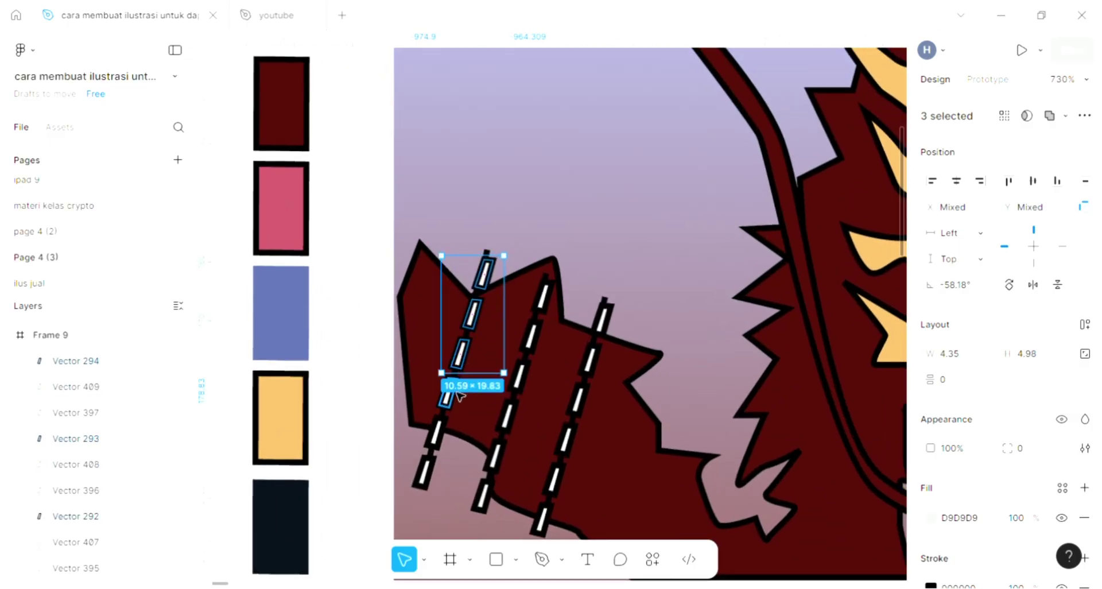
scroll(463, 371, up, 5)
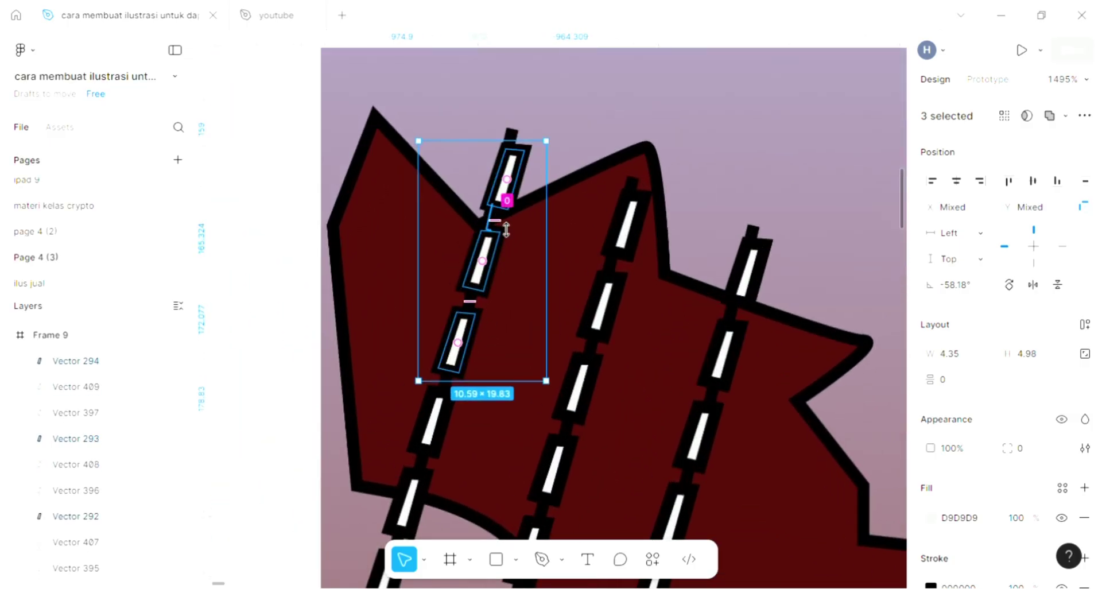
shift+click(451, 413)
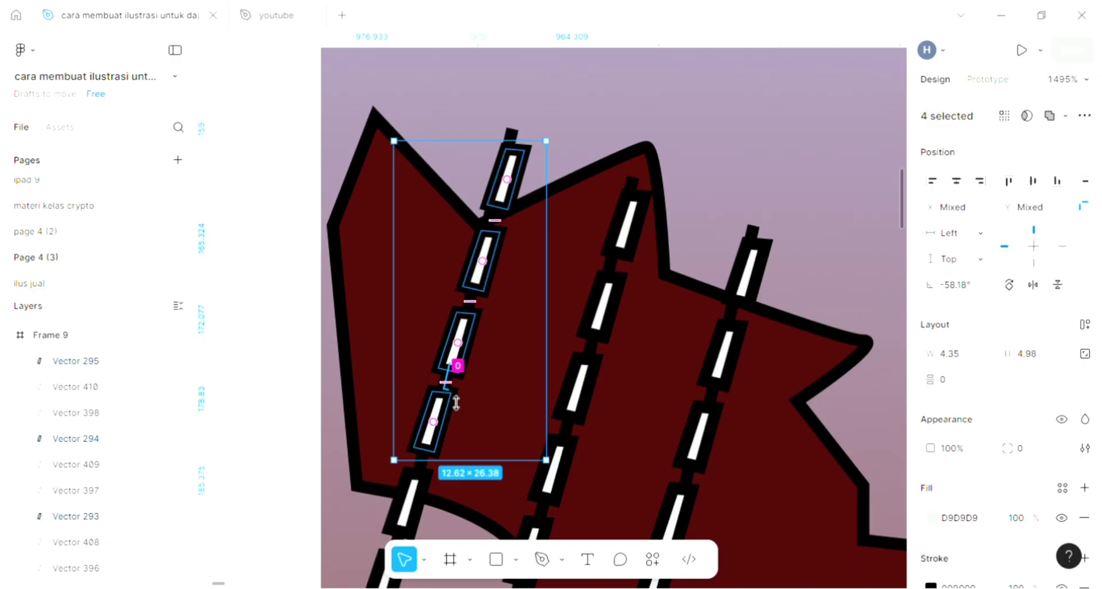
Step: Extend the selection to the whole leftmost chain by adding its two lowest links and all the connectors between the links
scroll(457, 403, right, 1)
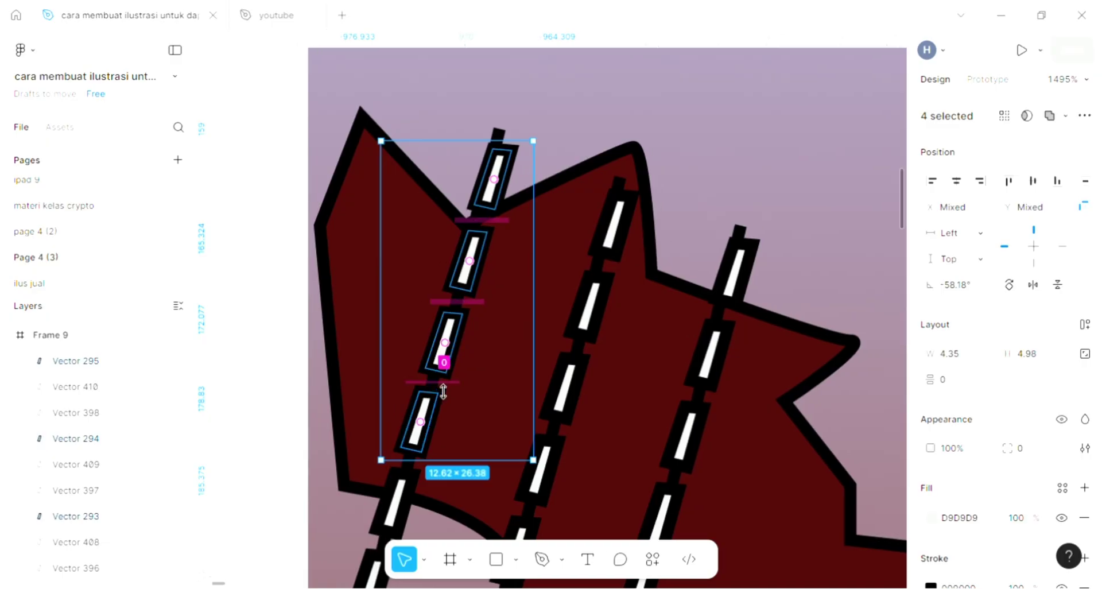
scroll(451, 396, down, 2)
shift+click(407, 400)
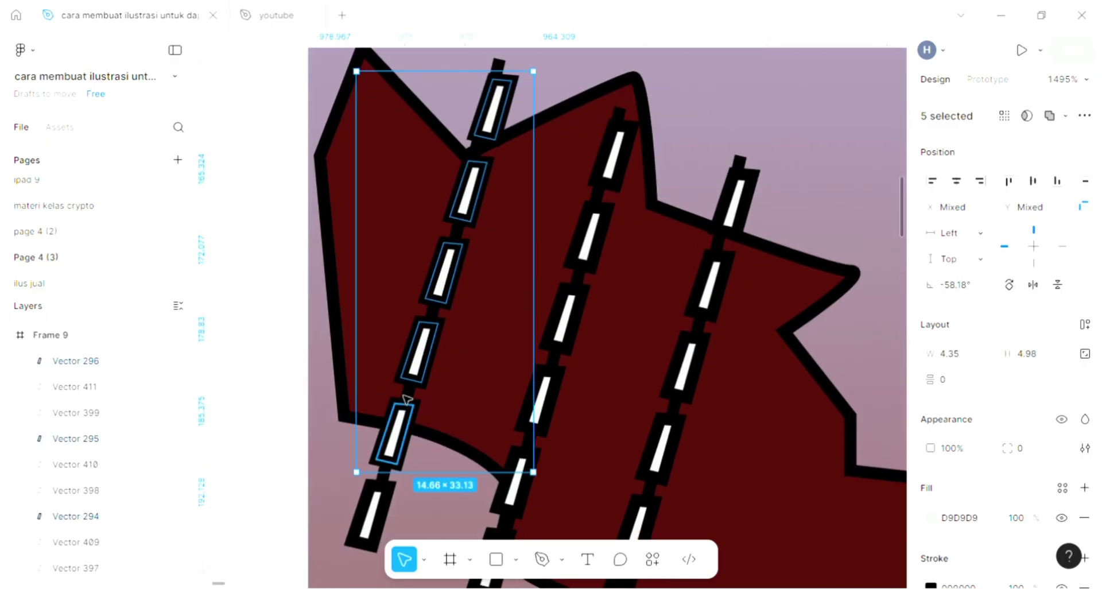
shift+click(388, 534)
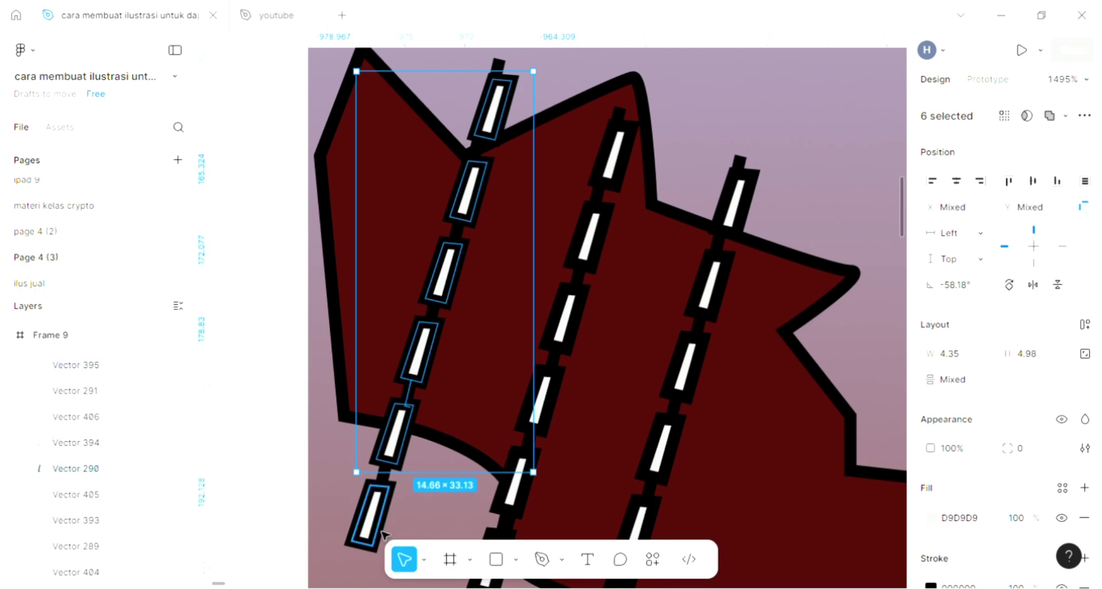
shift+click(396, 497)
shift+click(462, 260)
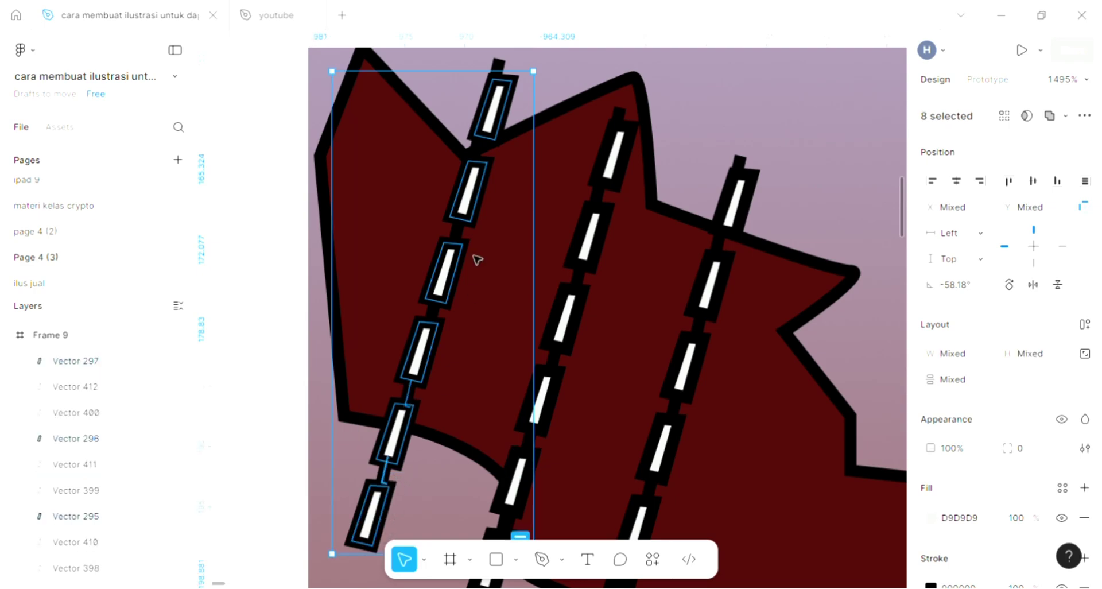
shift+click(463, 236)
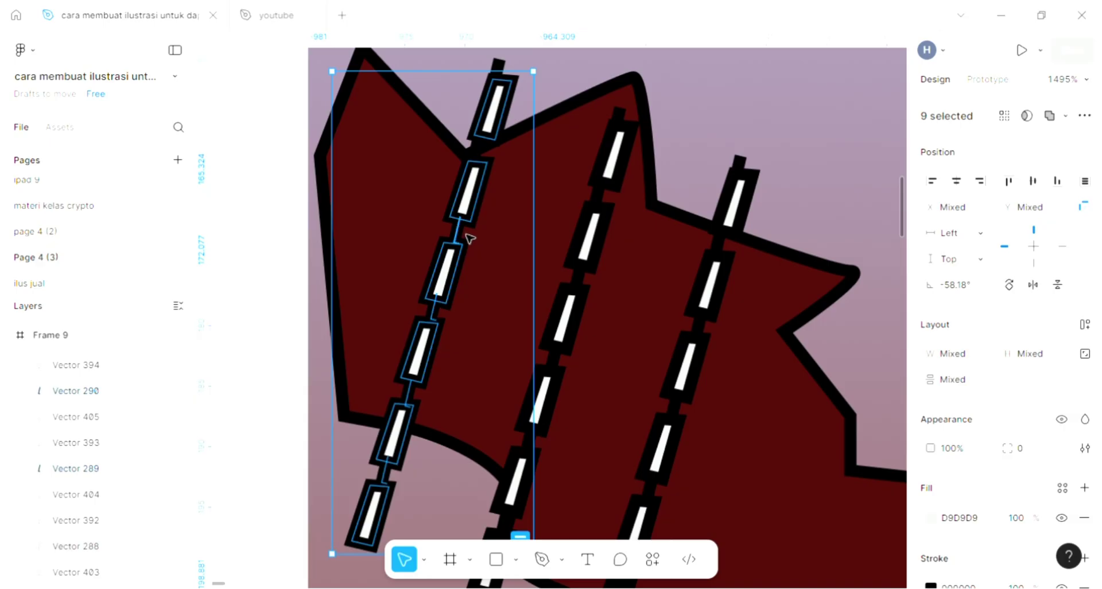
shift+click(483, 149)
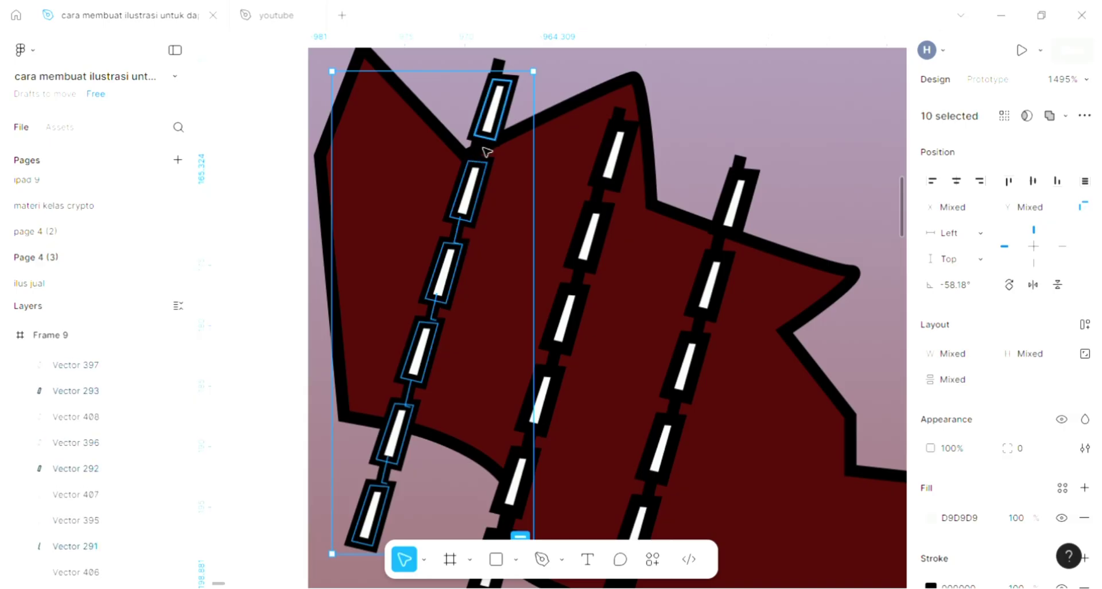
shift+click(488, 152)
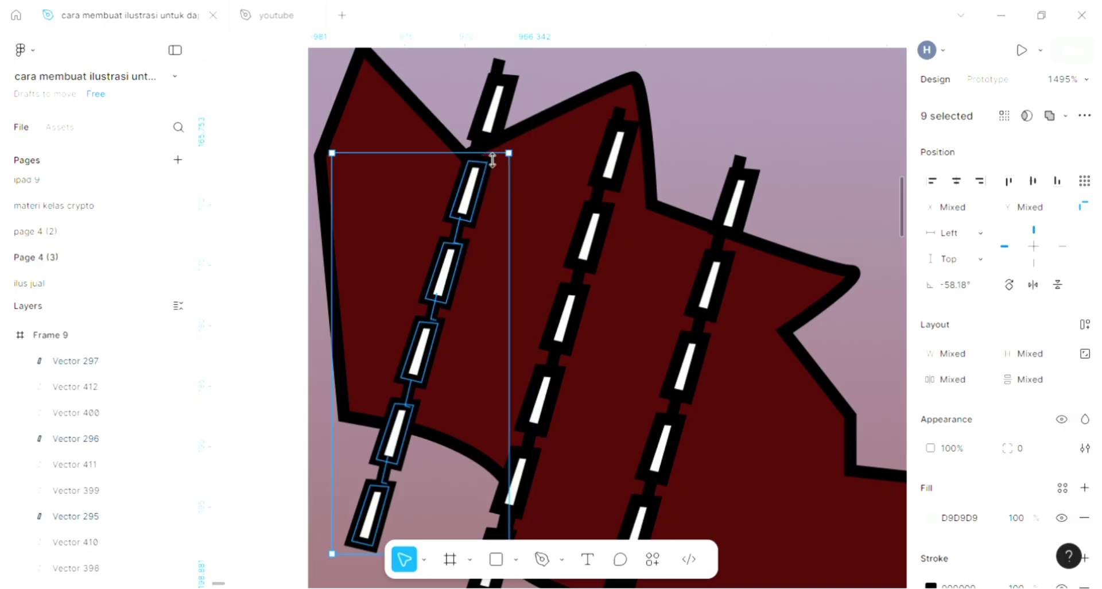
shift+click(484, 156)
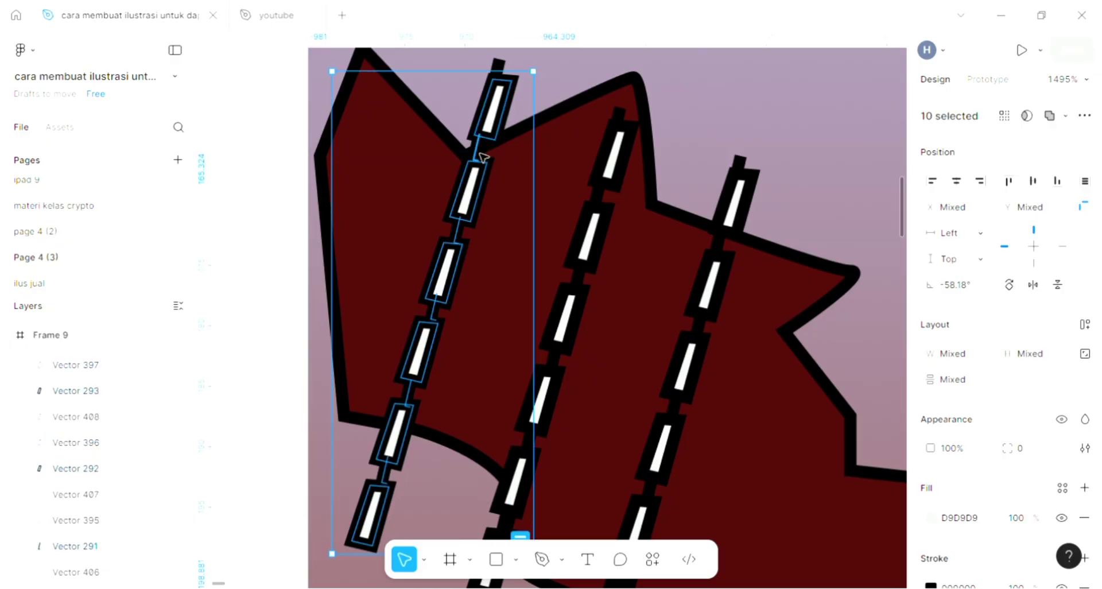
shift+click(484, 156)
Step: Duplicate the selected chain and place the copy in the sky just above the three chains
scroll(484, 156, down, 5)
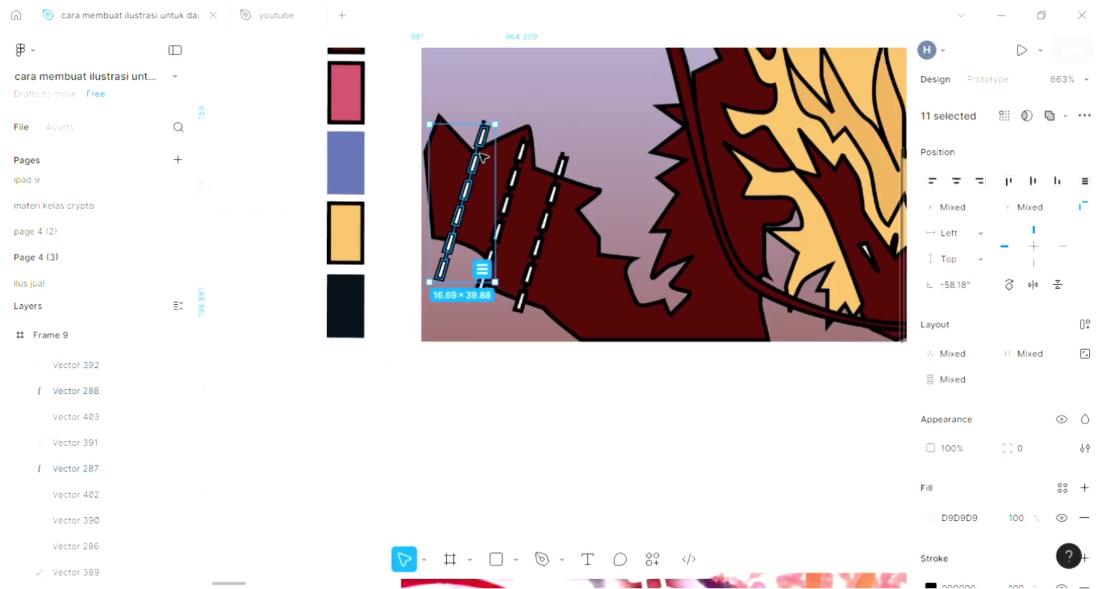
scroll(484, 156, down, 3)
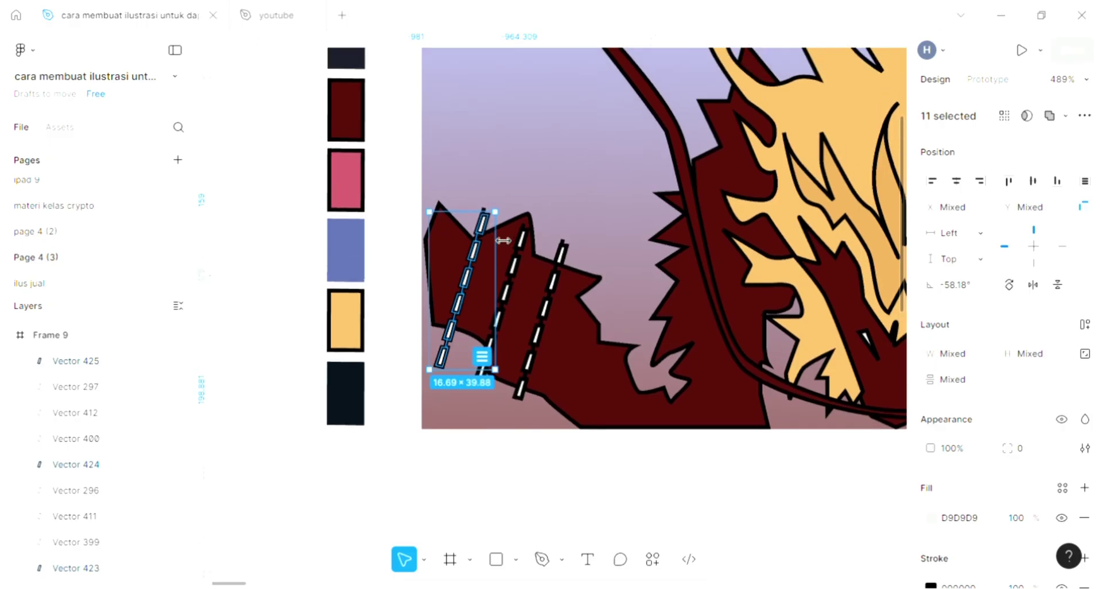
drag(440, 167, 449, 139)
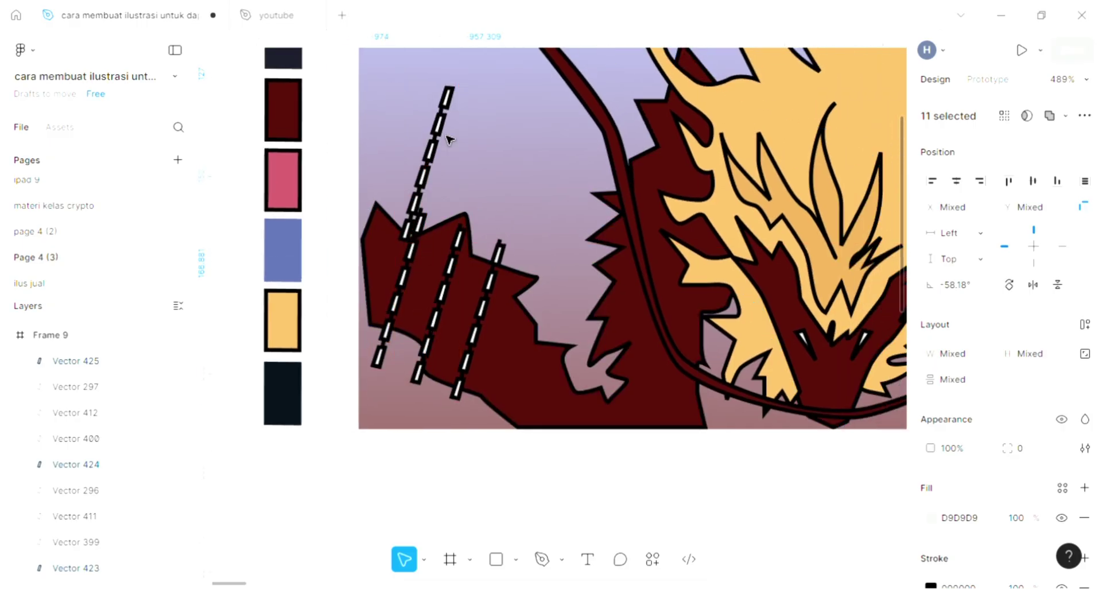
scroll(450, 169, up, 1)
scroll(442, 189, right, 3)
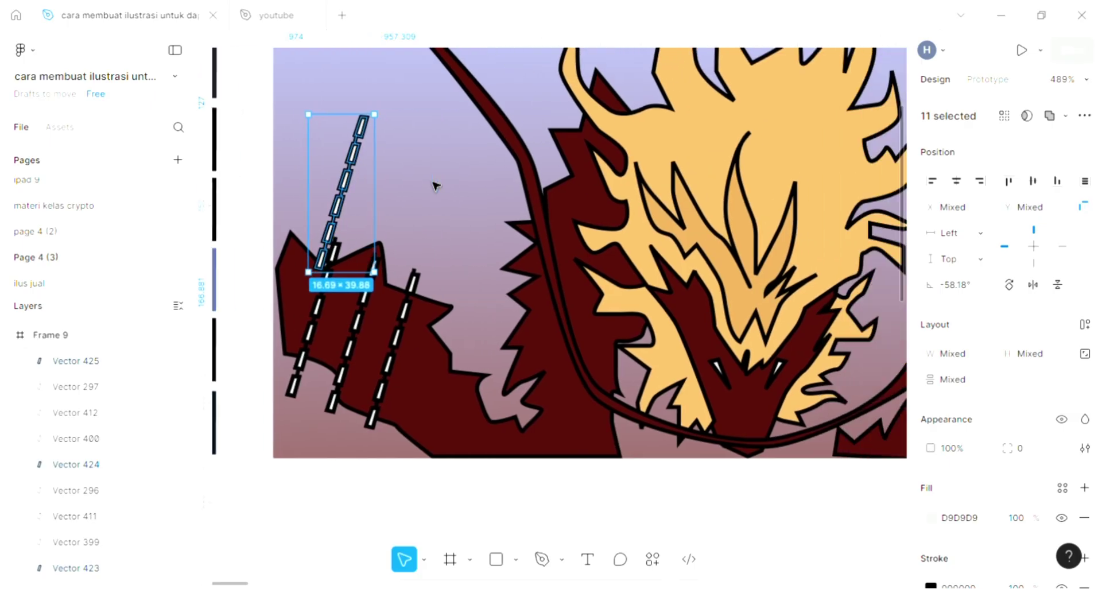
scroll(400, 188, up, 3)
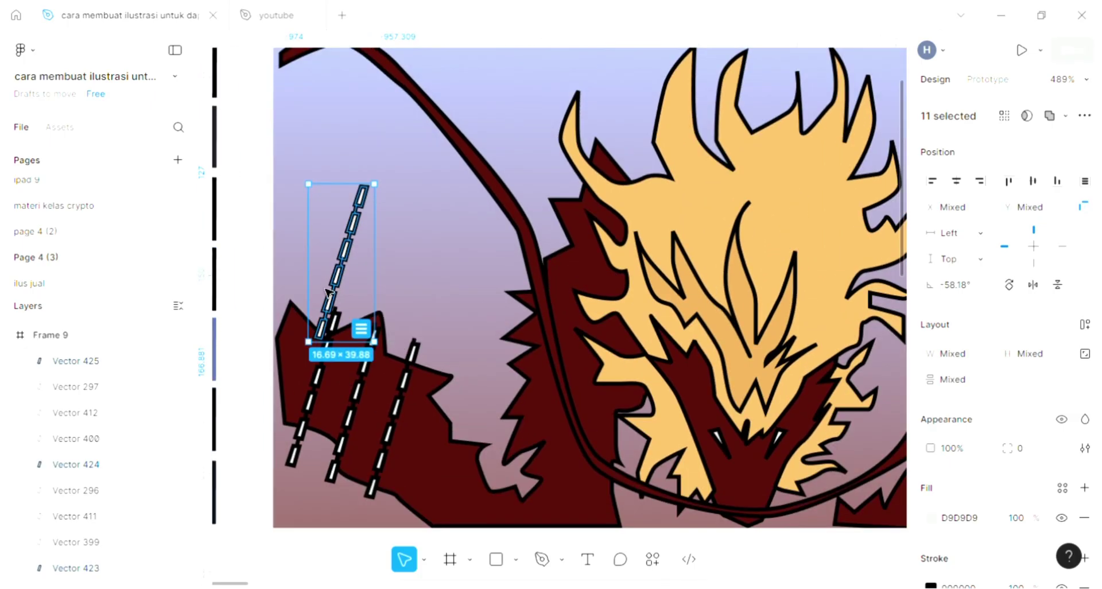
drag(340, 273, 360, 242)
scroll(360, 241, left, 7)
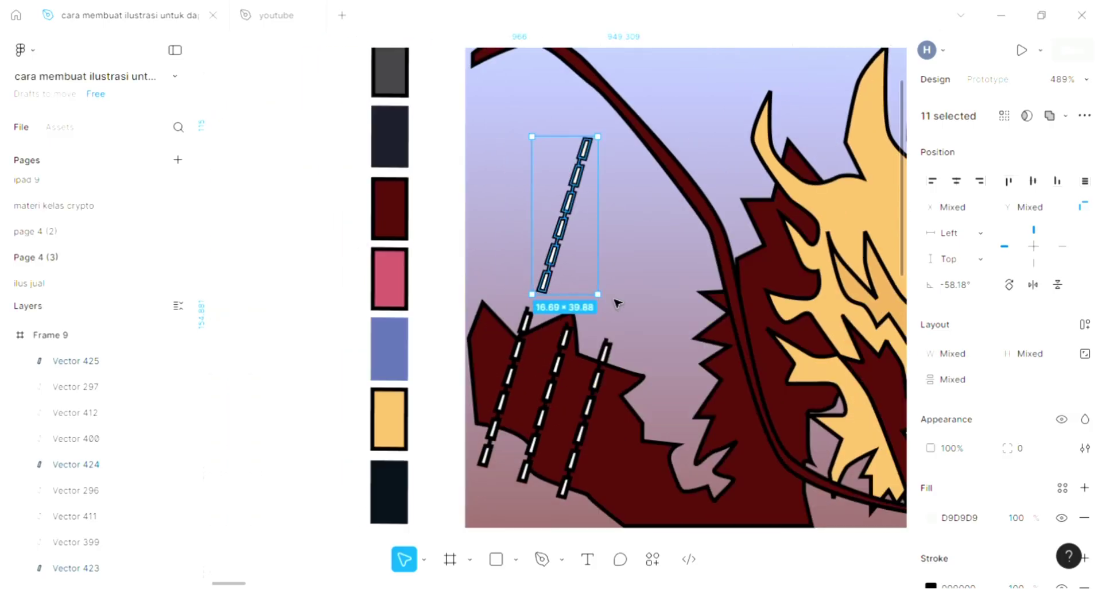
Step: Rotate the chain copy to -39.39° so it hangs almost vertically and set its lower end at the dark red shape's upper edge
drag(651, 306, 644, 299)
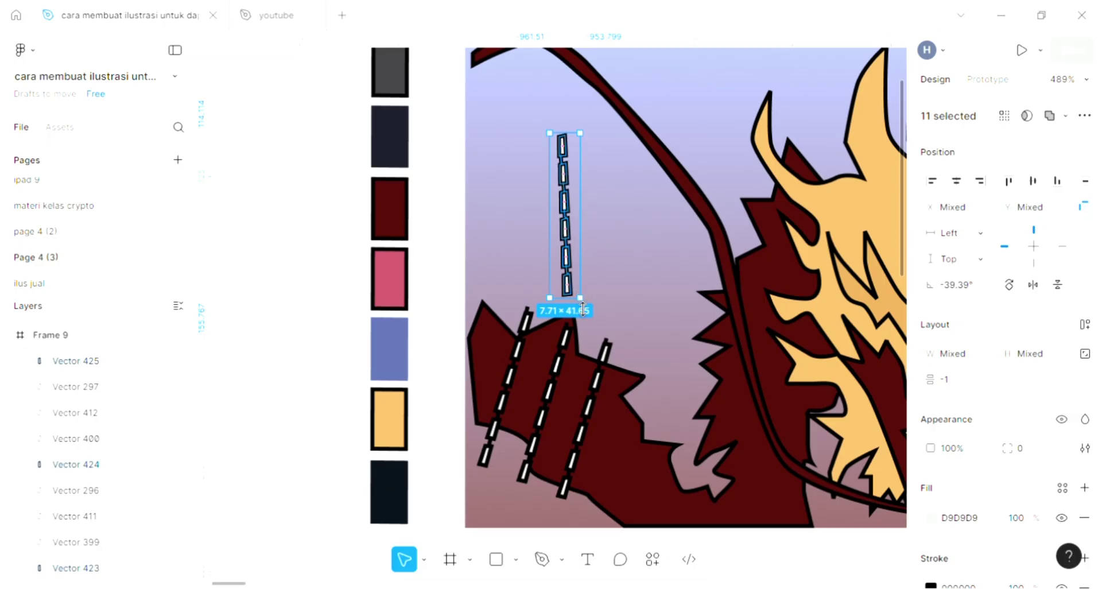
scroll(570, 261, up, 2)
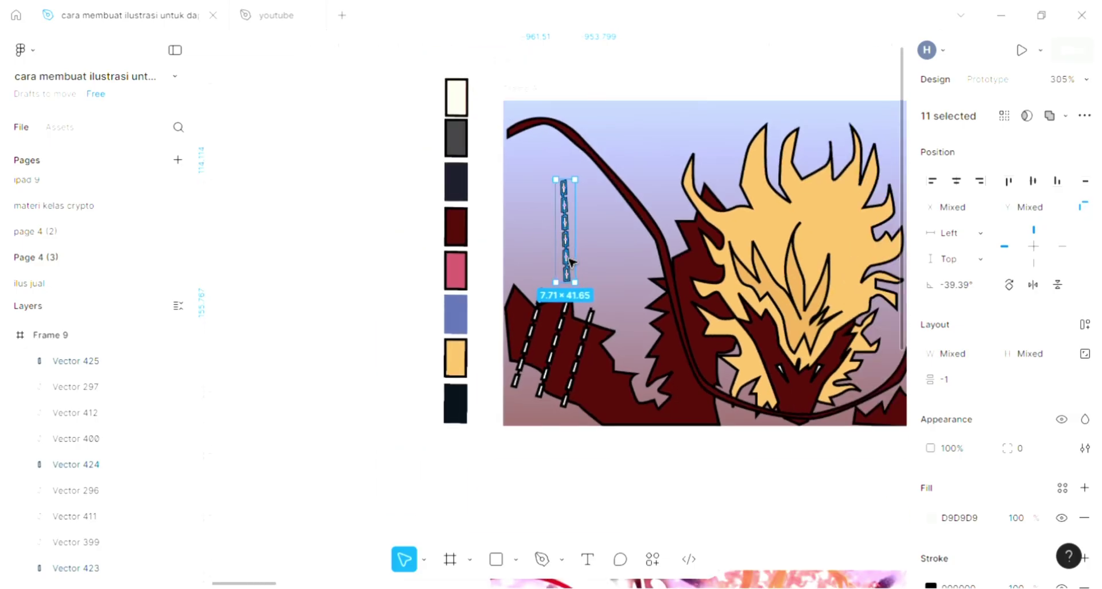
scroll(568, 311, down, 1)
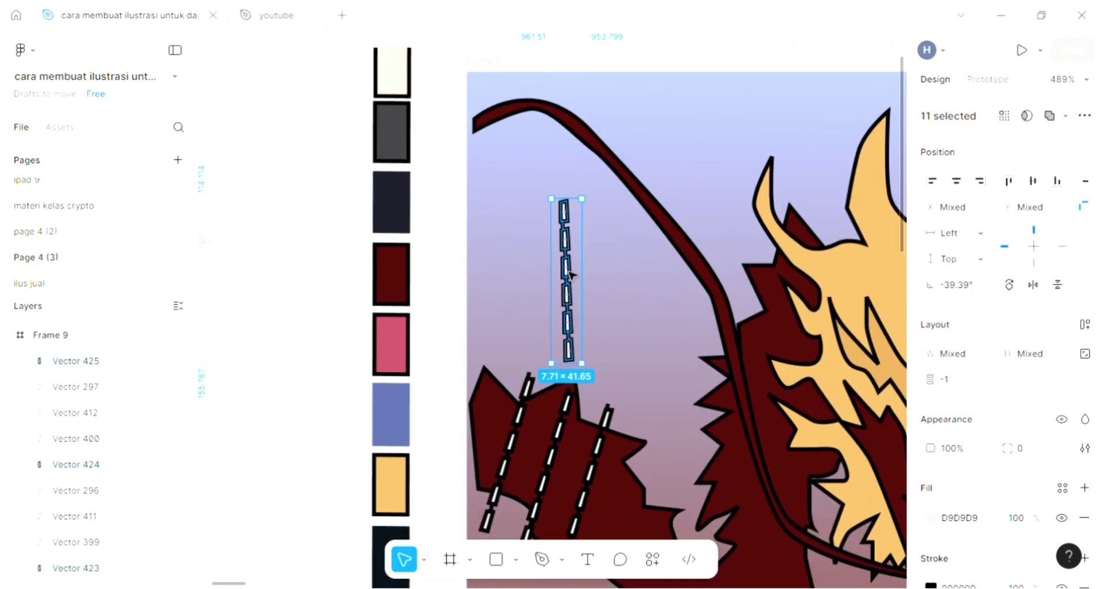
drag(559, 301, 557, 302)
Step: Duplicate the hanging chain, rotate the copy to -30.78° and join it to the upper end of the hanging one
key(ctrl+v)
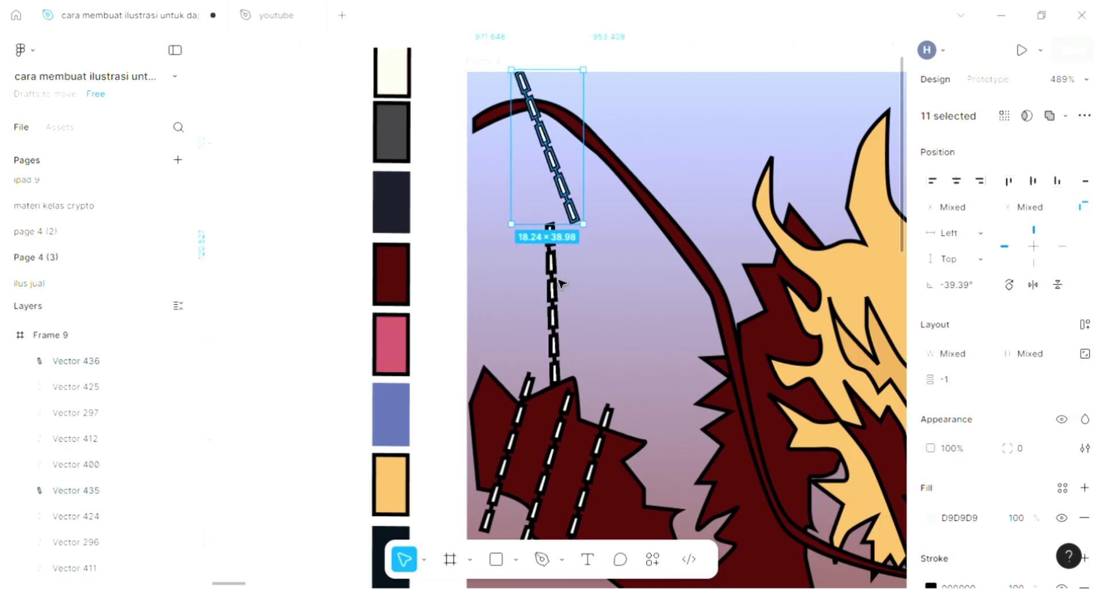
scroll(590, 231, up, 3)
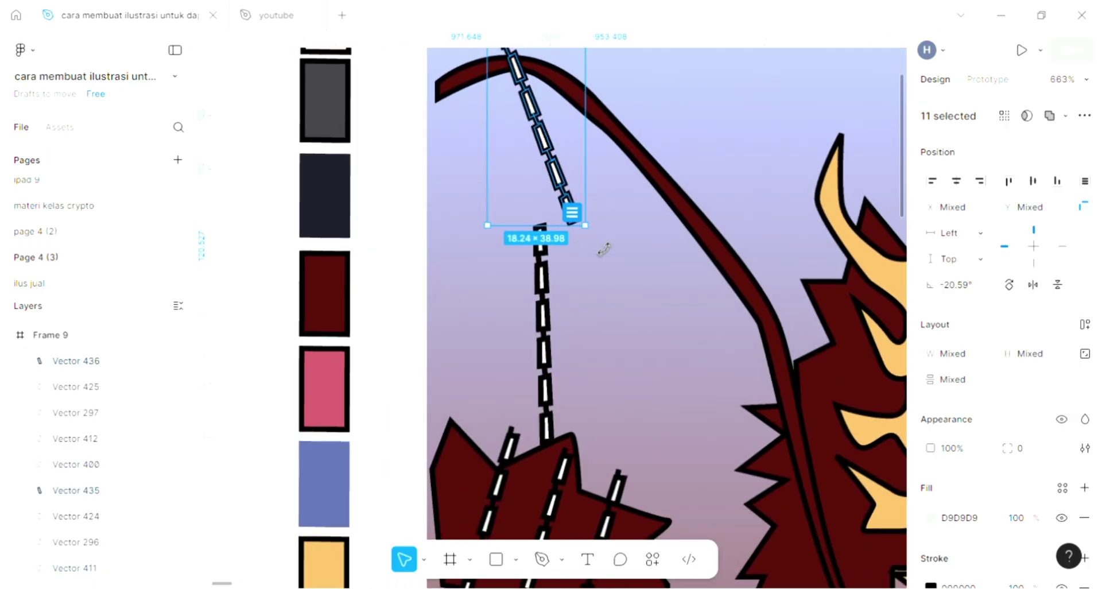
drag(603, 249, 581, 256)
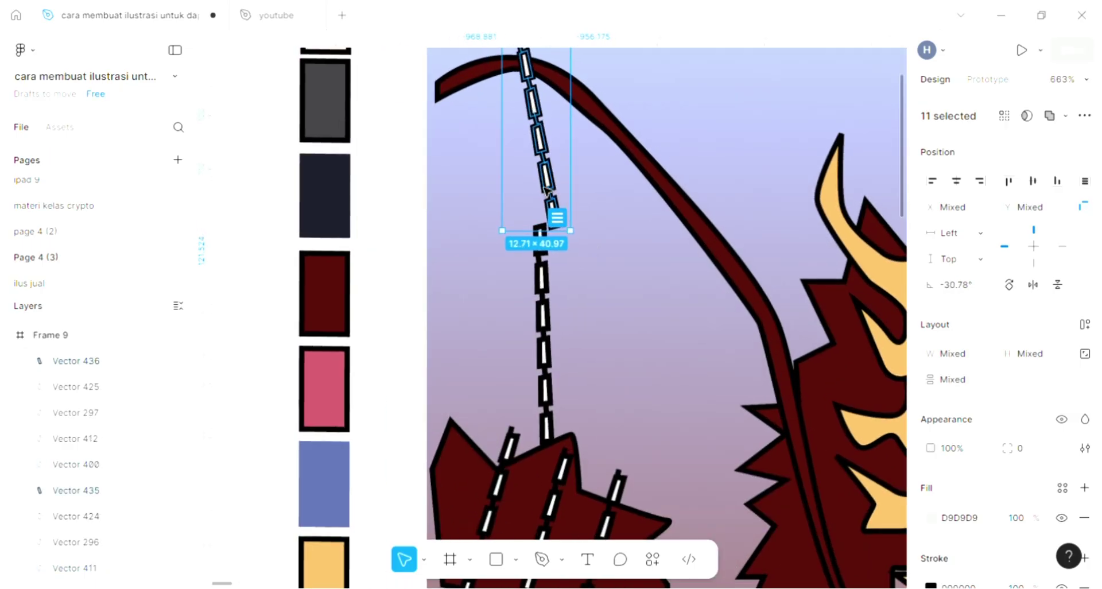
drag(552, 195, 537, 188)
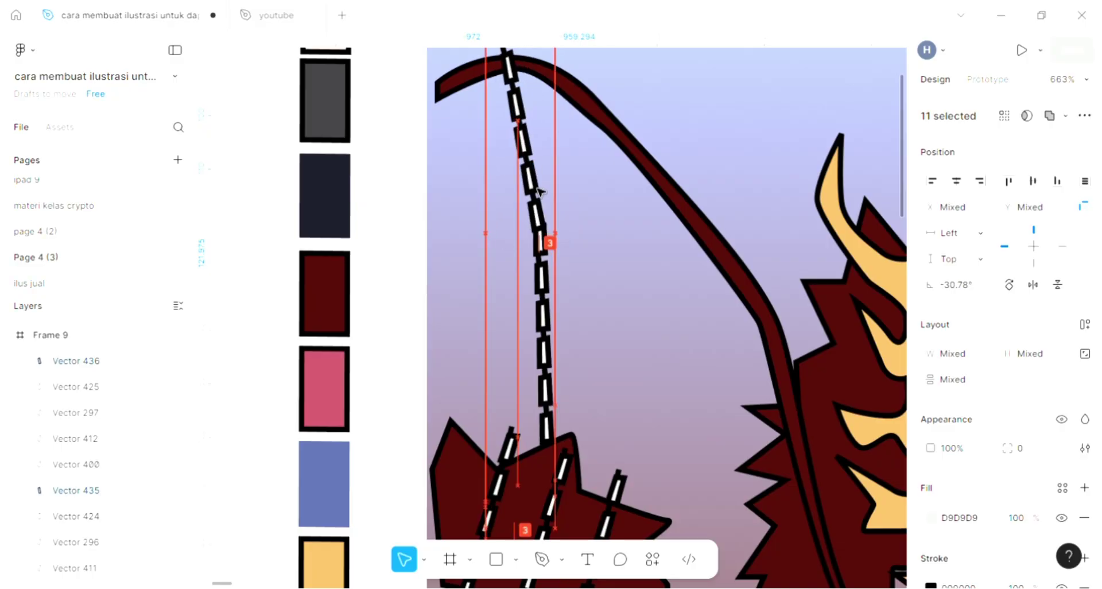
scroll(561, 253, down, 5)
shift+click(551, 278)
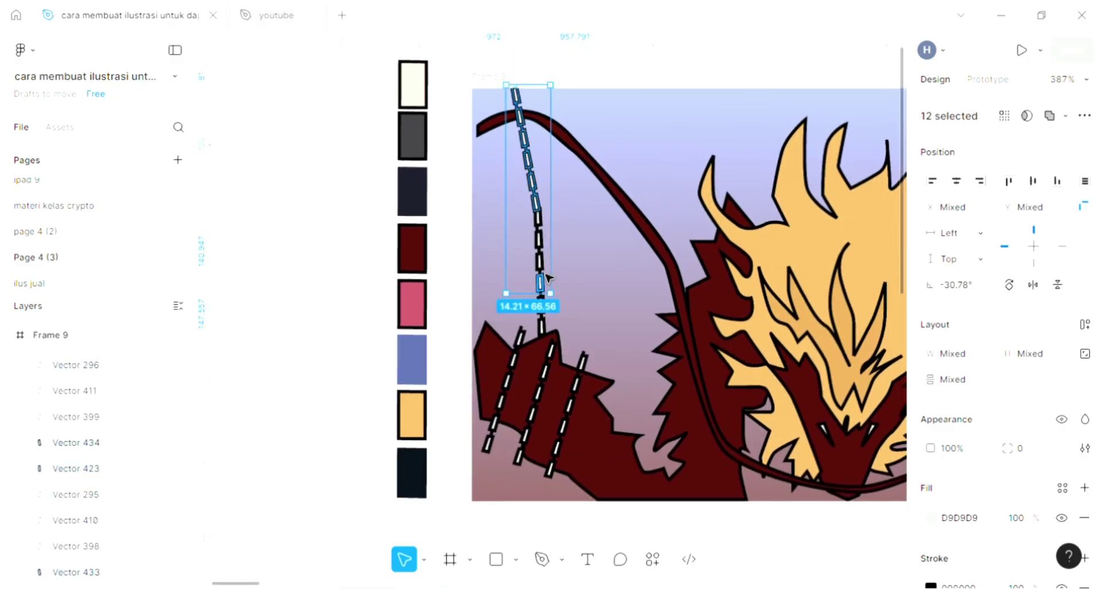
click(597, 237)
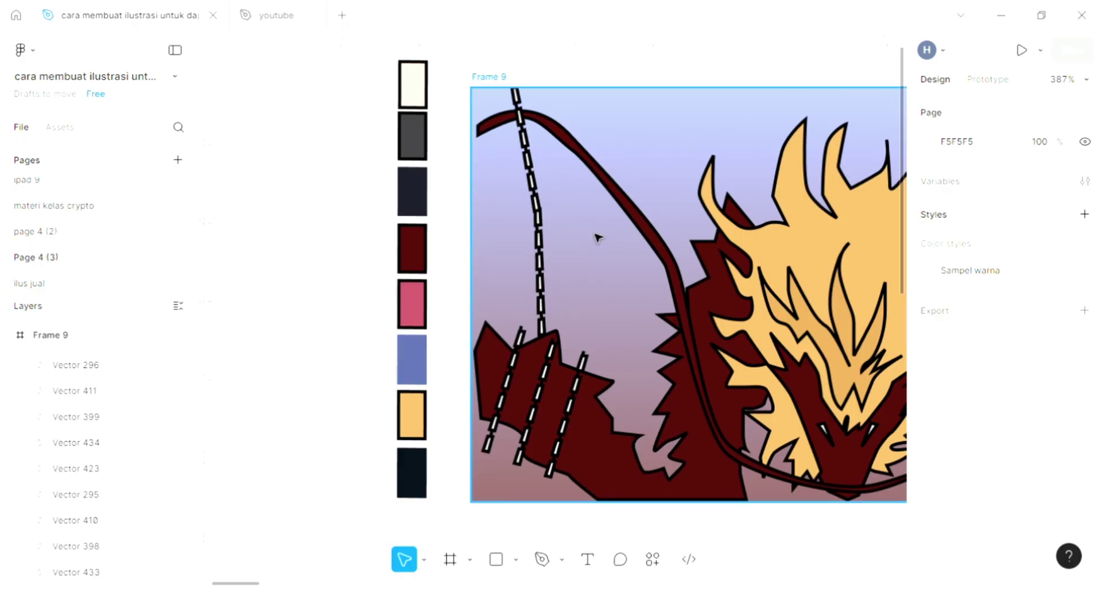
key(ctrl+z)
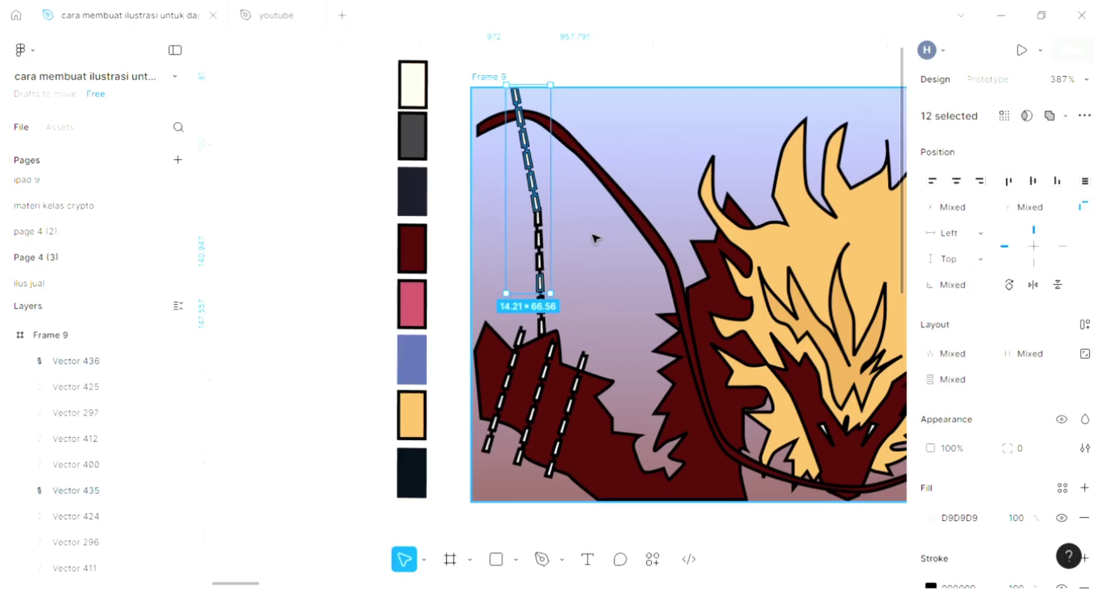
drag(528, 187, 594, 229)
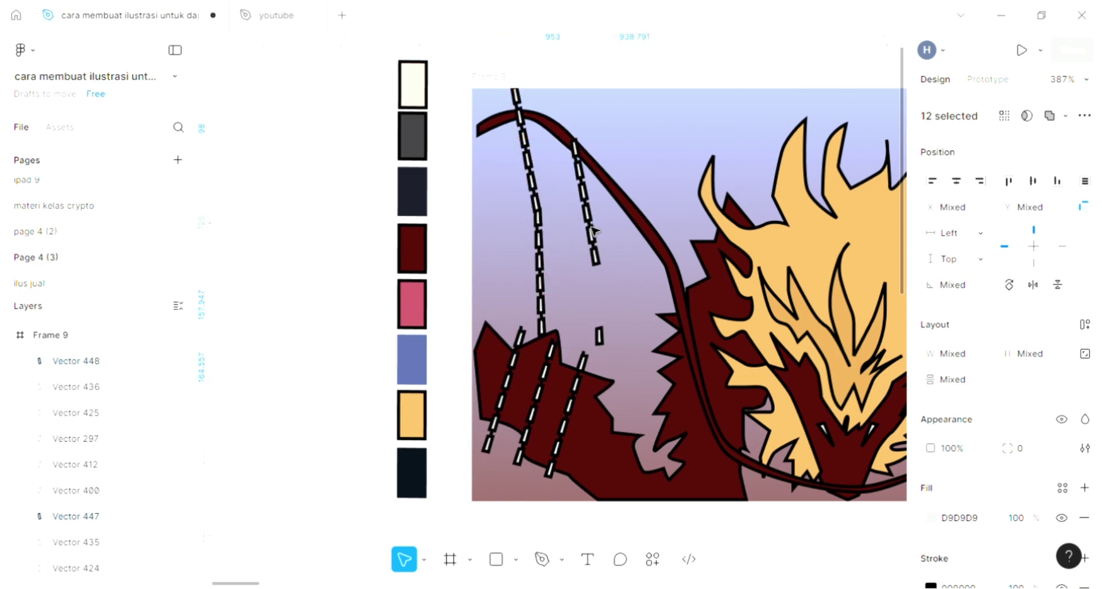
key(Delete)
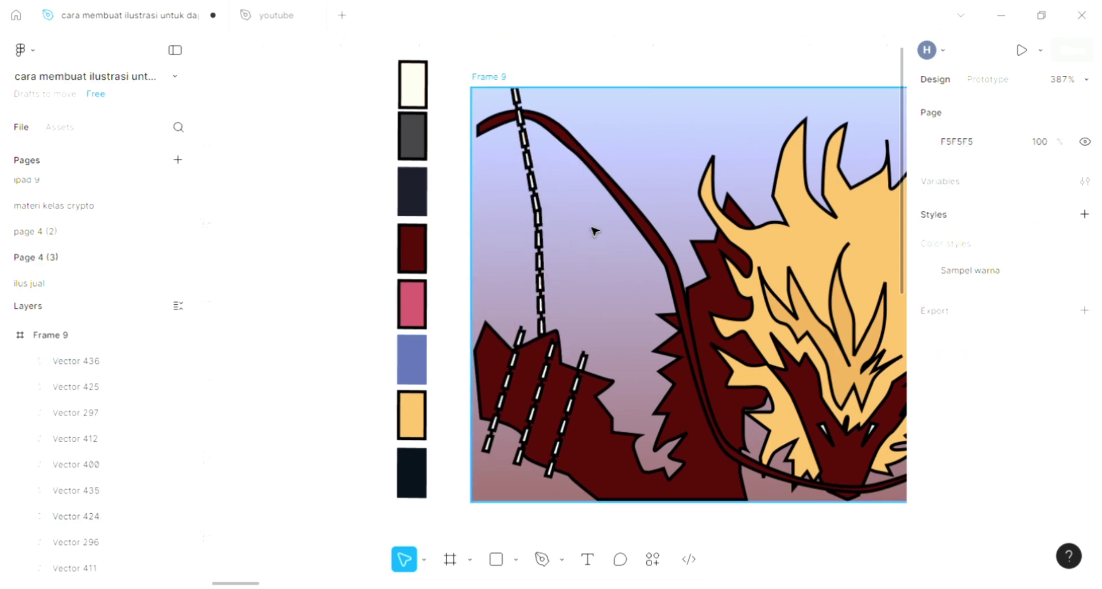
key(ctrl+z)
key(ctrl+z)
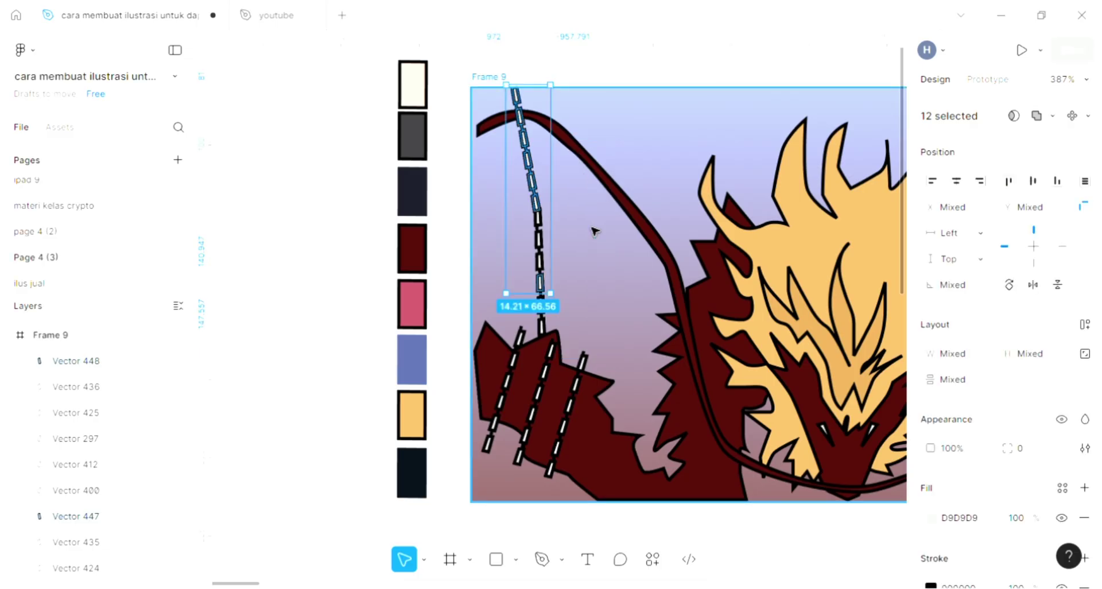
key(ctrl+z)
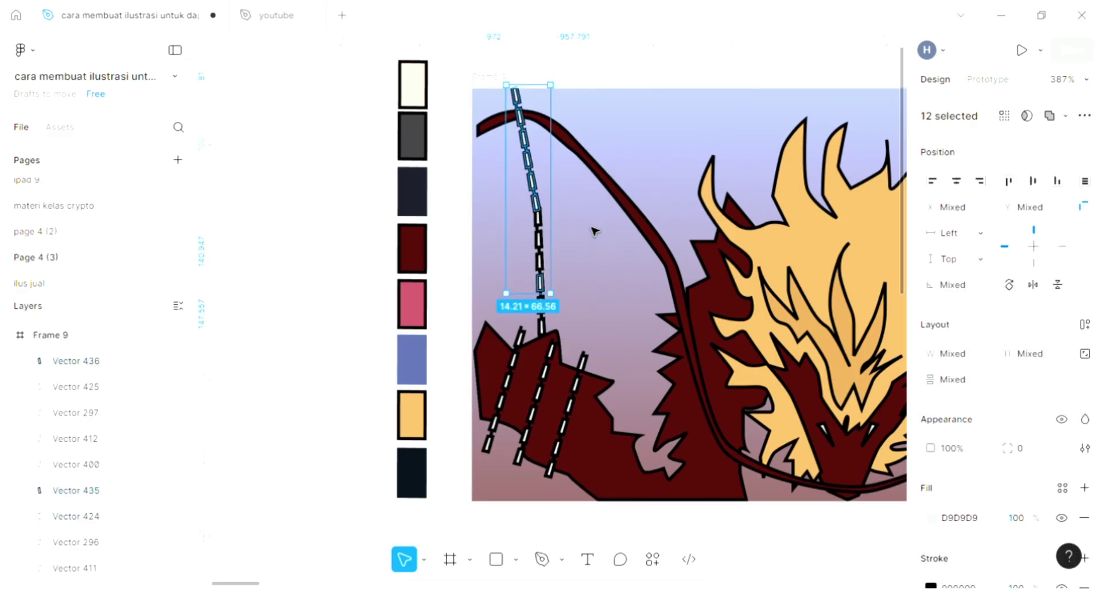
scroll(559, 294, up, 3)
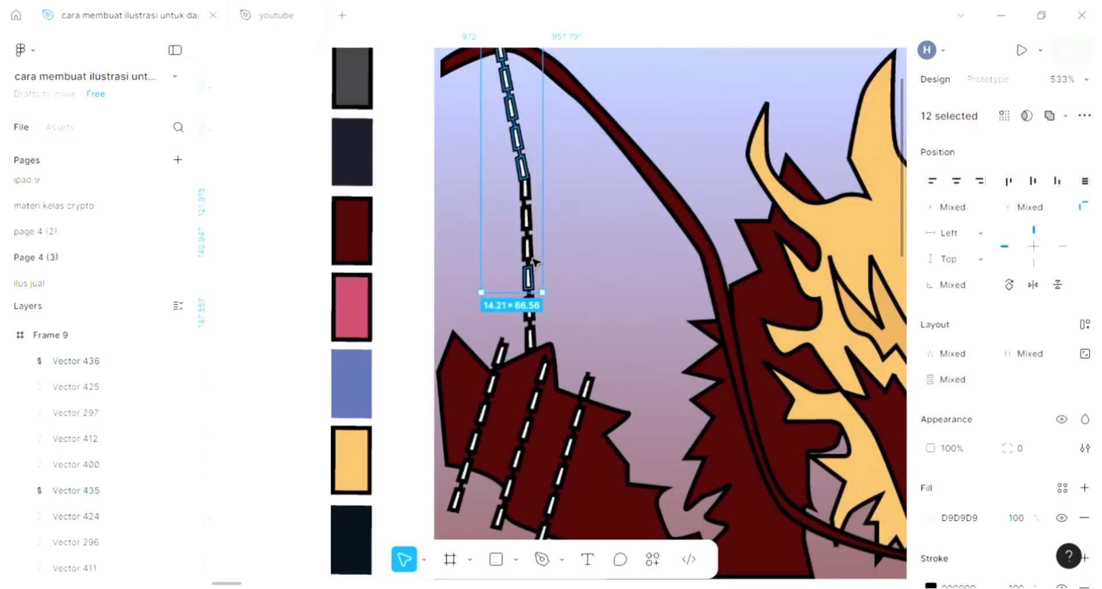
shift+click(530, 253)
Step: Duplicate the upper tilted chain segment and place the copy above the rightmost chain
scroll(556, 221, up, 2)
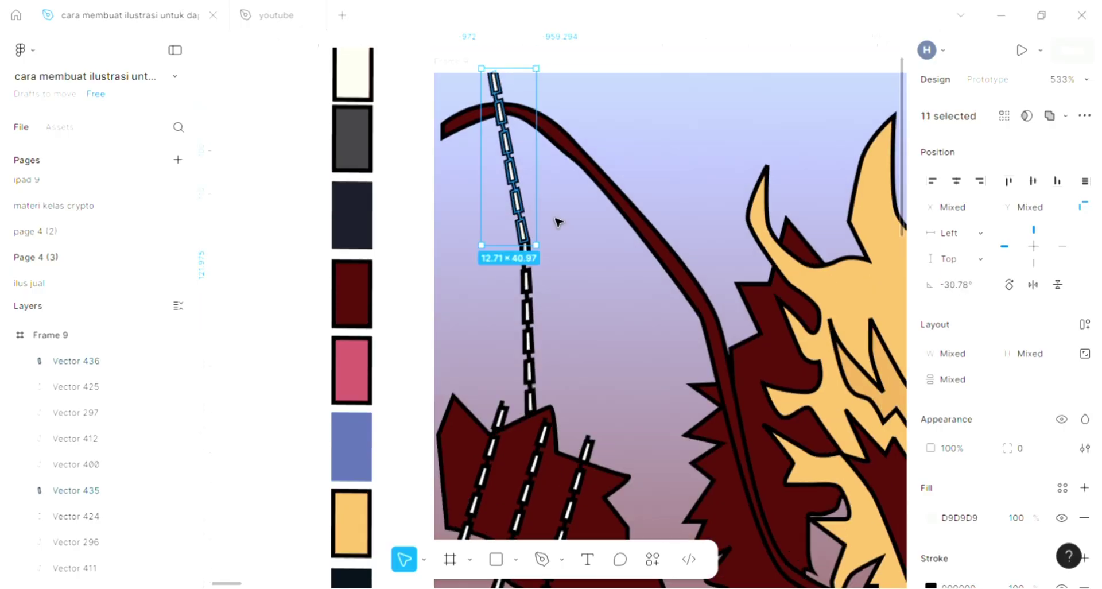
scroll(534, 230, down, 1)
drag(511, 175, 577, 343)
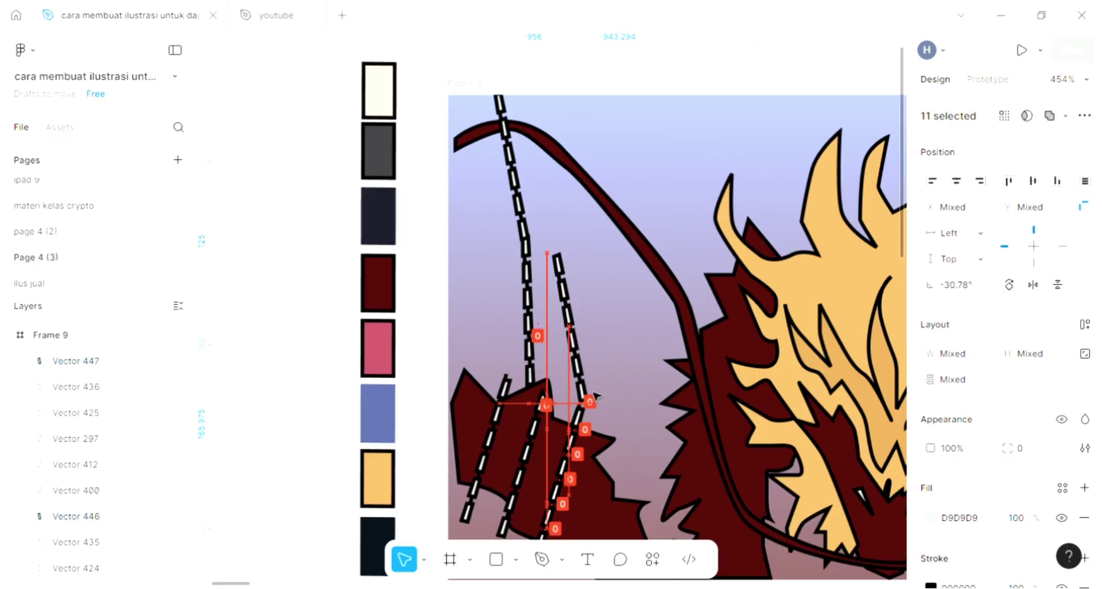
drag(594, 396, 595, 396)
Step: Rotate the new chain segment to -46.25° and join its lower end to the top of the rightmost chain
scroll(594, 396, up, 4)
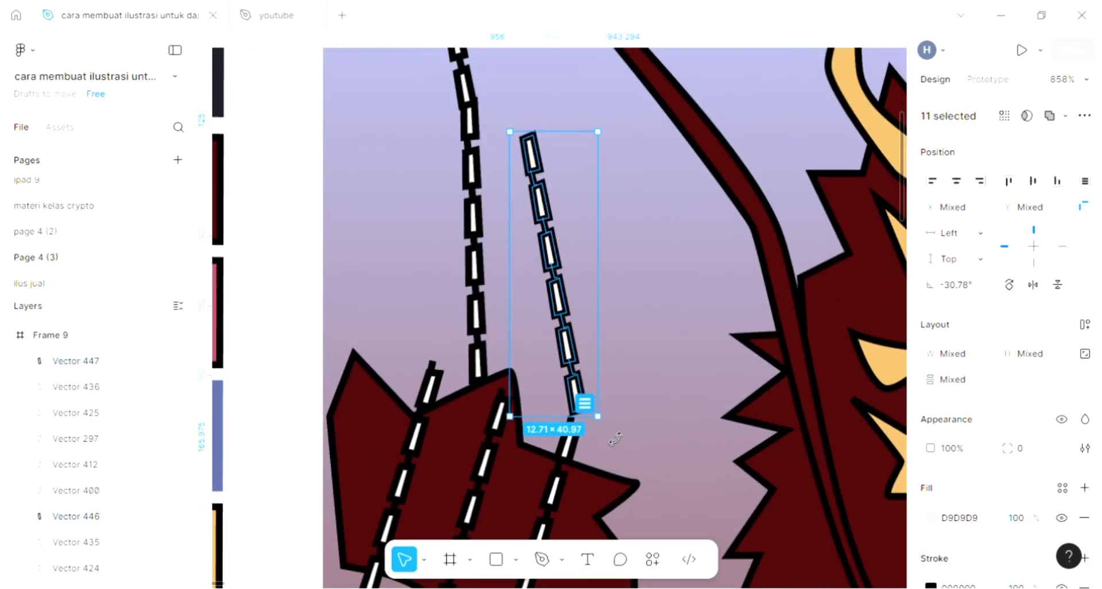
drag(608, 439, 573, 430)
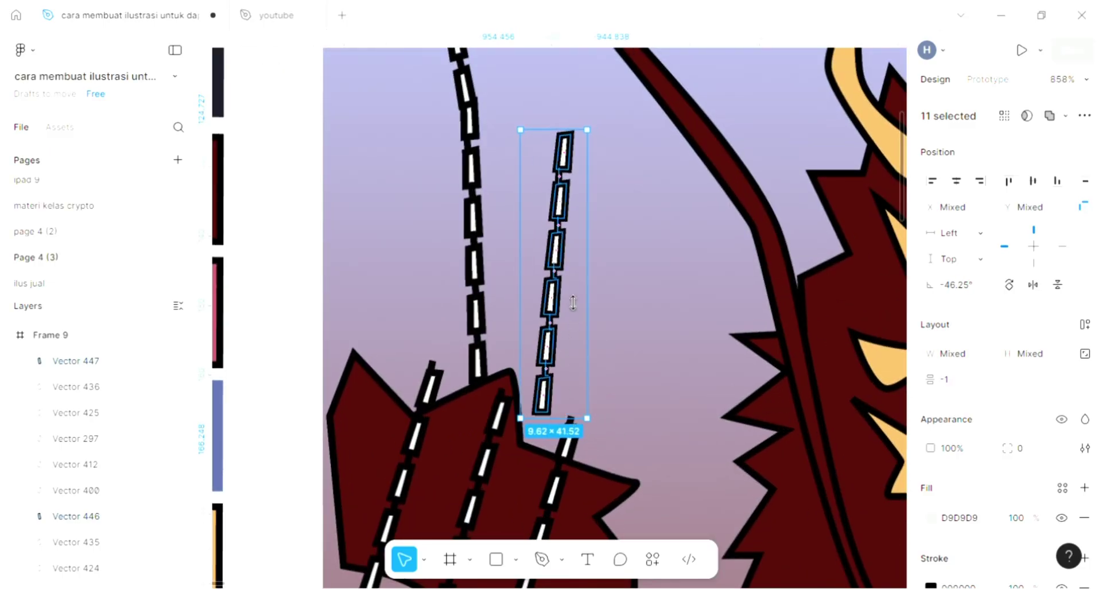
drag(590, 322, 599, 298)
scroll(598, 298, down, 5)
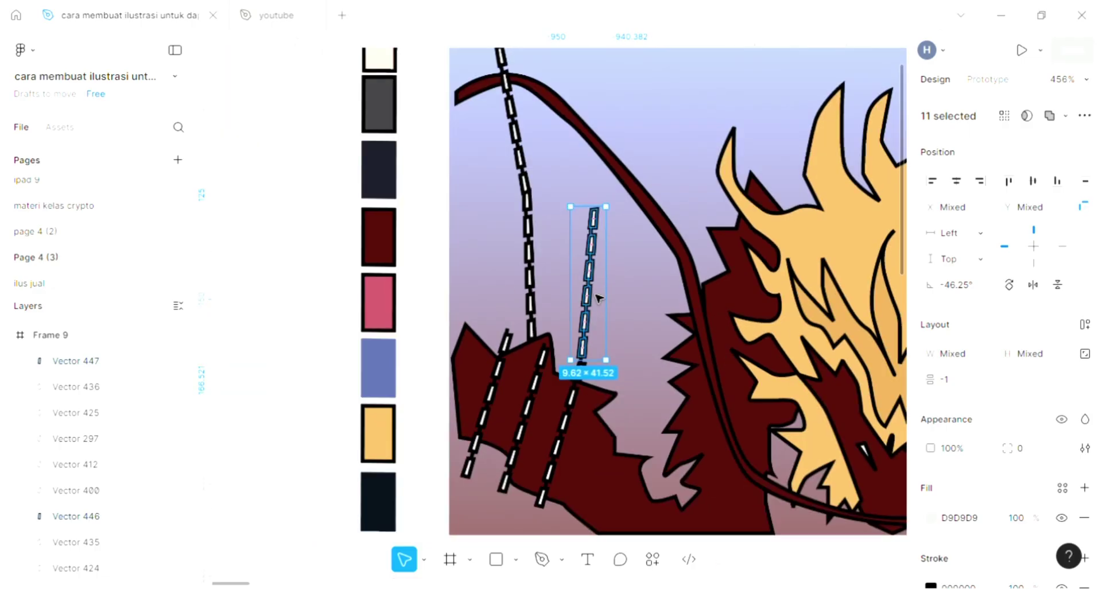
scroll(597, 297, right, 1)
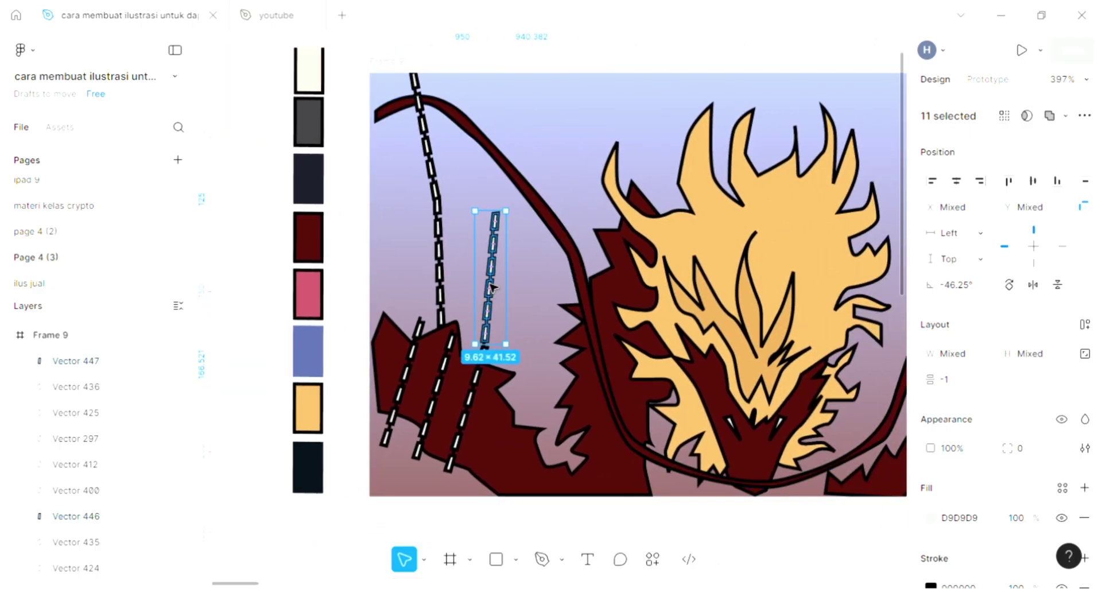
key(ctrl+d)
drag(490, 283, 497, 293)
key(ctrl+z)
key(ctrl+z)
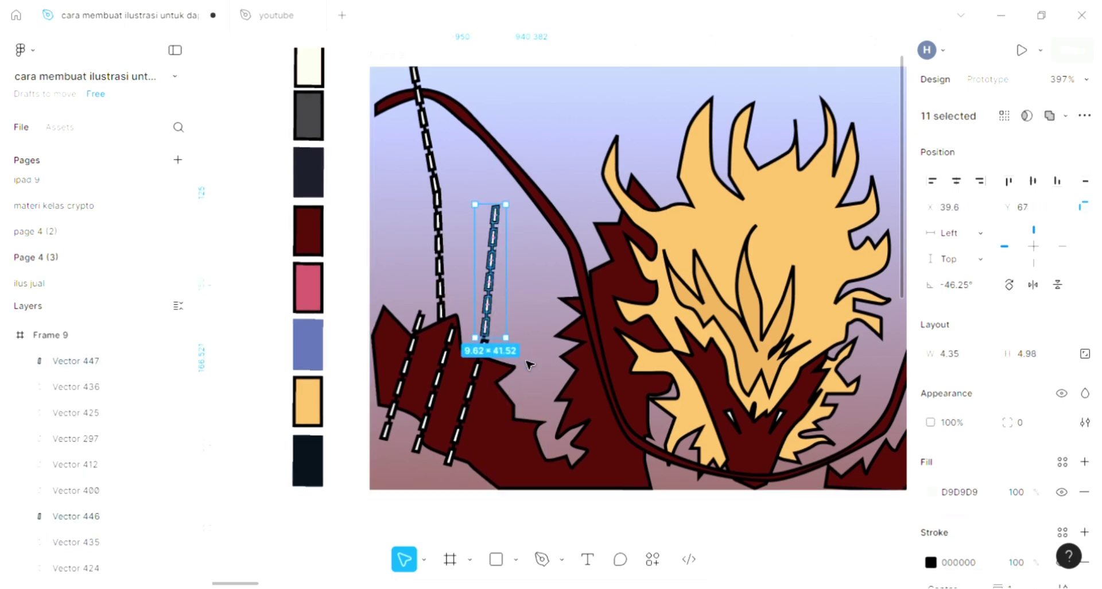
scroll(485, 255, down, 1)
drag(485, 256, 690, 363)
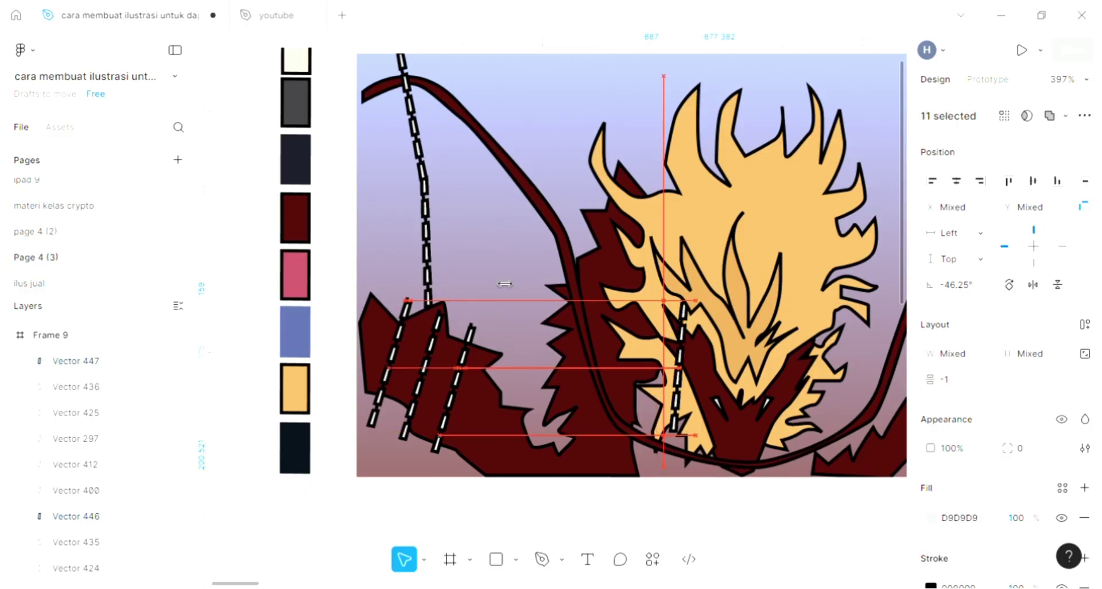
key(ctrl+z)
Step: Duplicate the tilted chain segment onto the dark red shape at the frame's right edge and stack two more copies upward, end to end
key(ctrl+d)
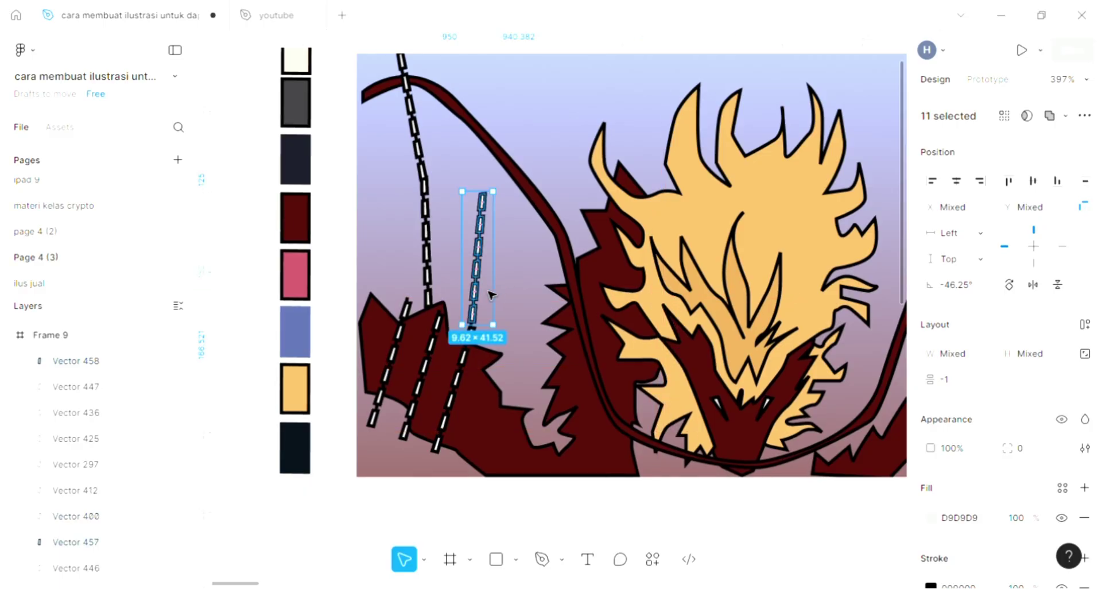
drag(476, 293, 493, 416)
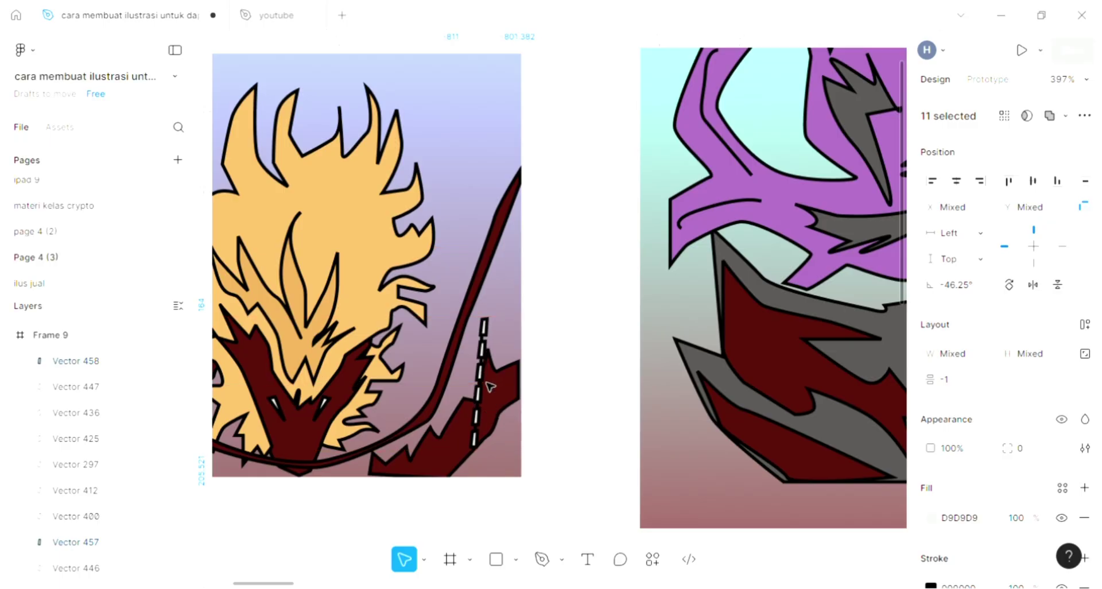
key(ctrl+d)
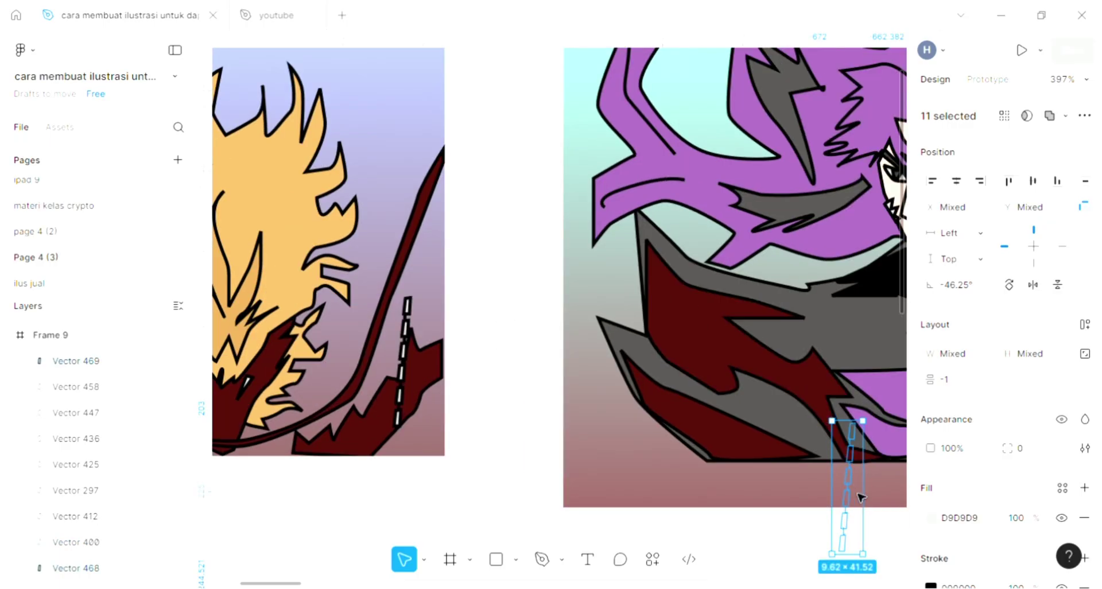
drag(832, 493, 382, 246)
scroll(383, 246, up, 2)
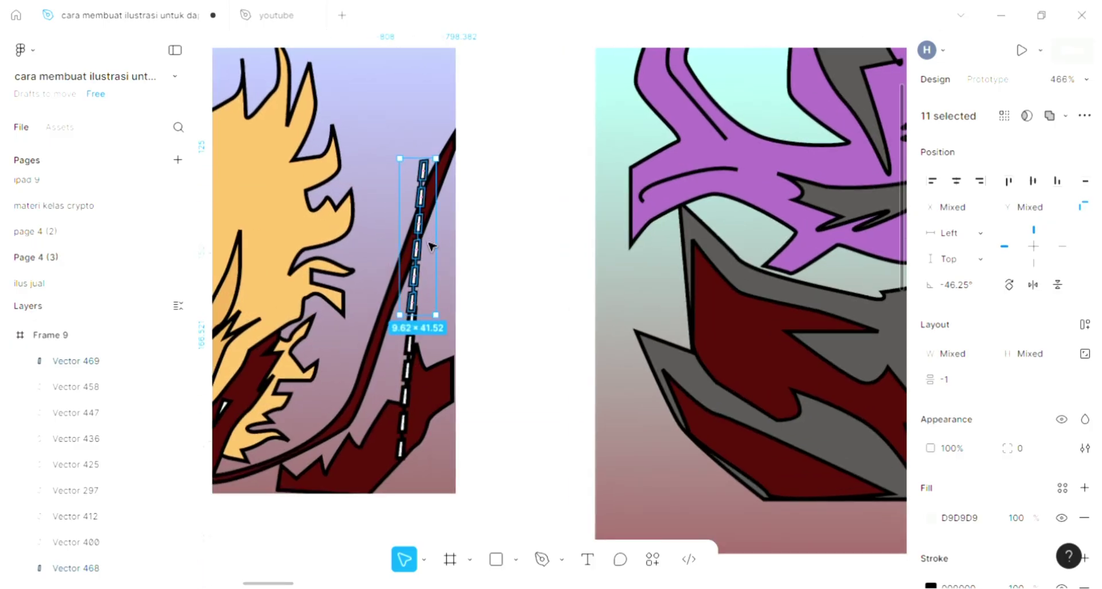
scroll(414, 283, up, 3)
drag(418, 287, 423, 297)
key(ctrl+d)
scroll(466, 280, down, 2)
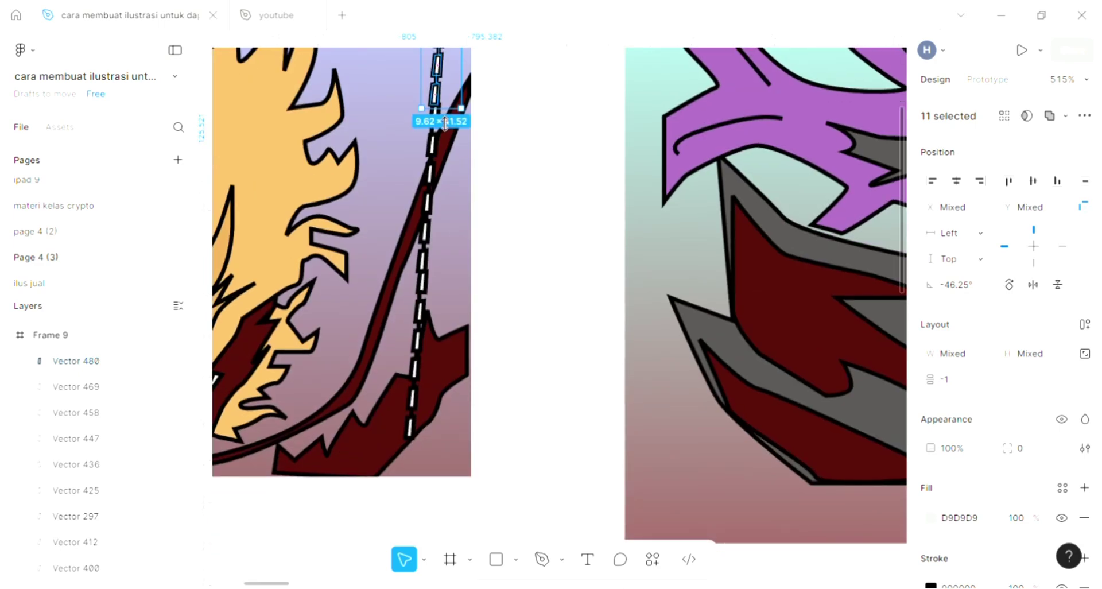
Step: Duplicate the topmost segment of the new chain and place the copy beside the chain's lower end, over the dark red shape
key(ctrl+d)
scroll(474, 161, up, 5)
scroll(468, 155, down, 1)
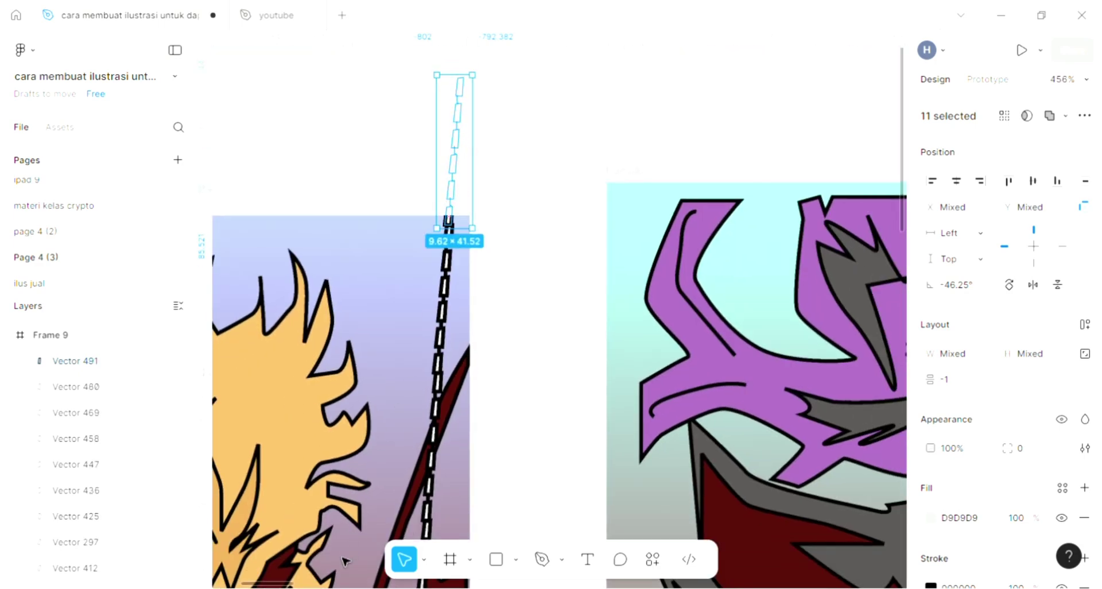
drag(454, 149, 399, 397)
drag(402, 443, 393, 350)
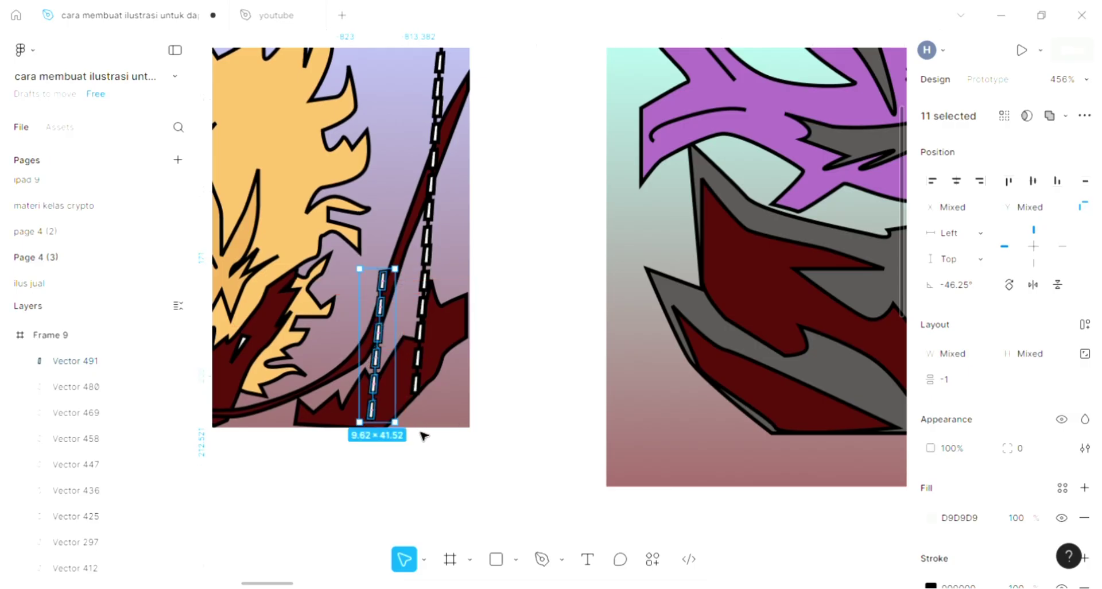
Step: Rotate the lower chain copy to -25.46° and set its lower end near the dark red shape's bottom edge
drag(421, 437, 441, 418)
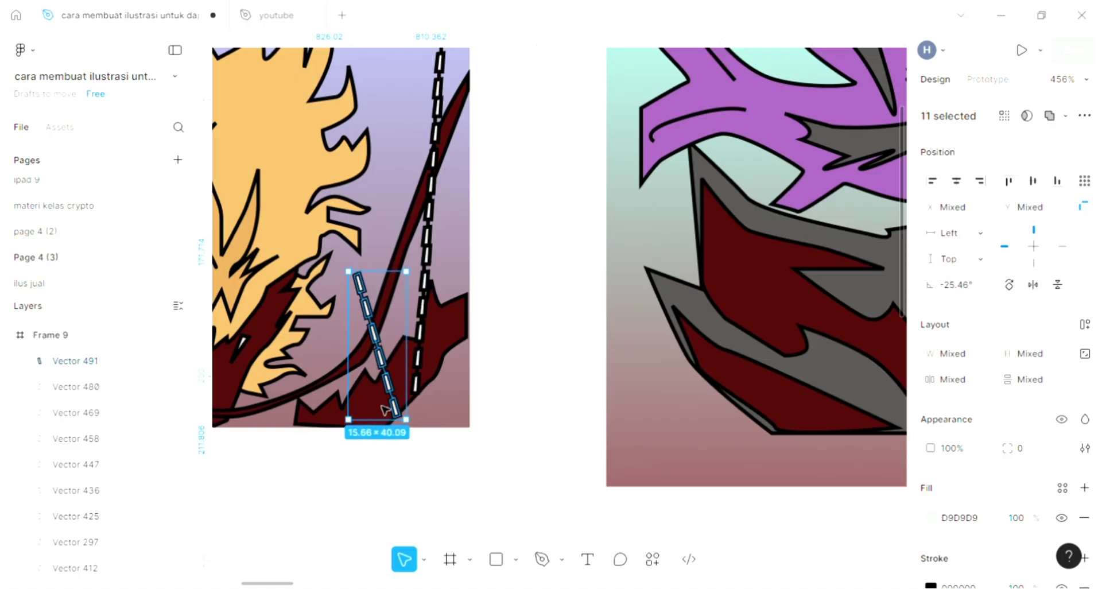
scroll(386, 408, up, 5)
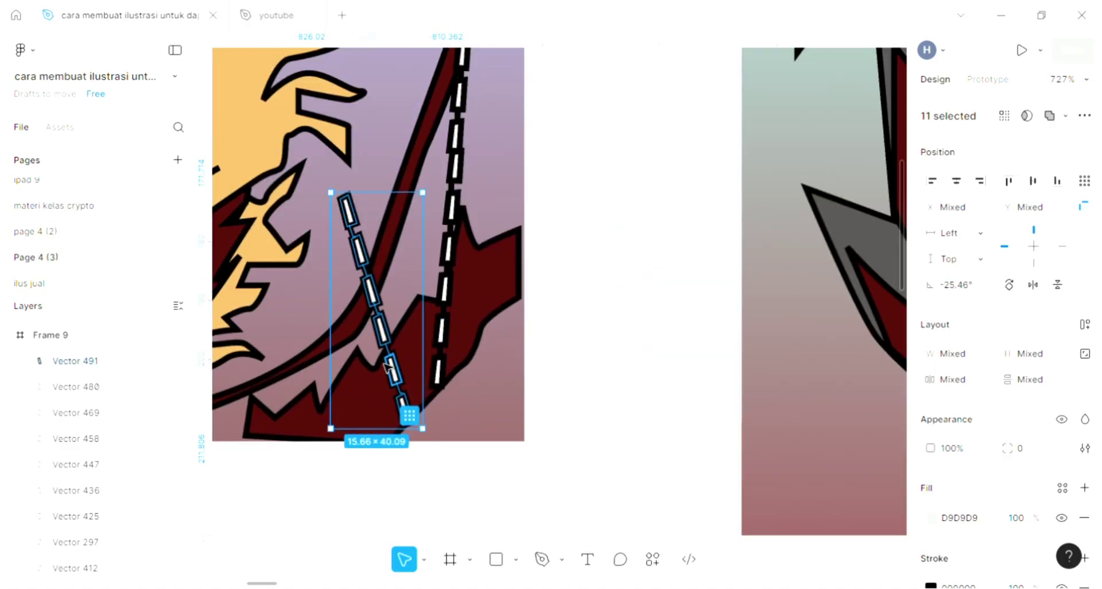
drag(385, 367, 388, 367)
scroll(388, 367, down, 3)
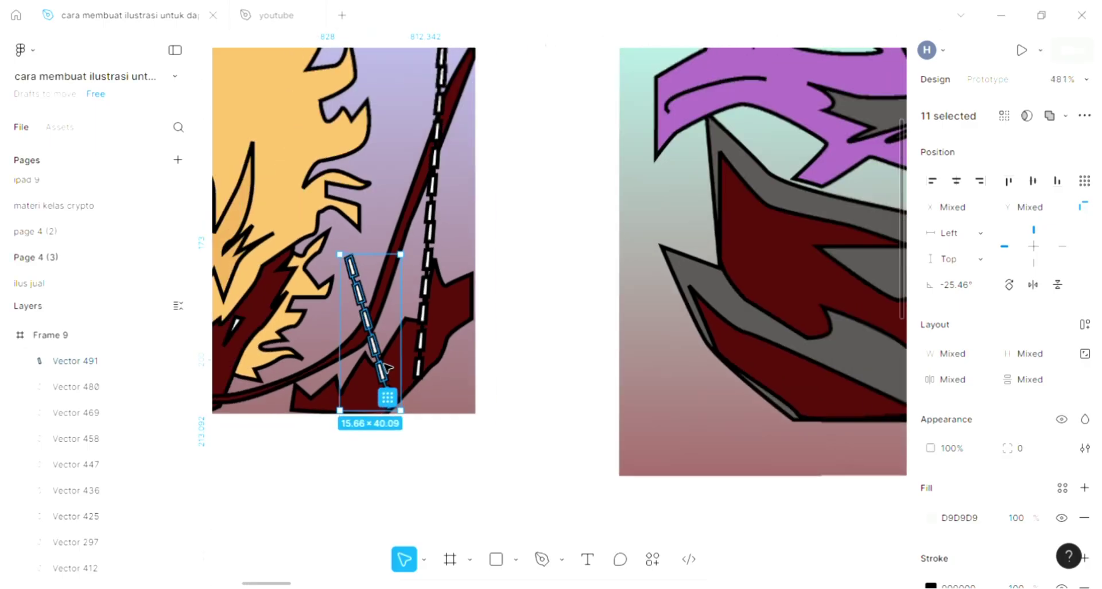
scroll(513, 326, left, 5)
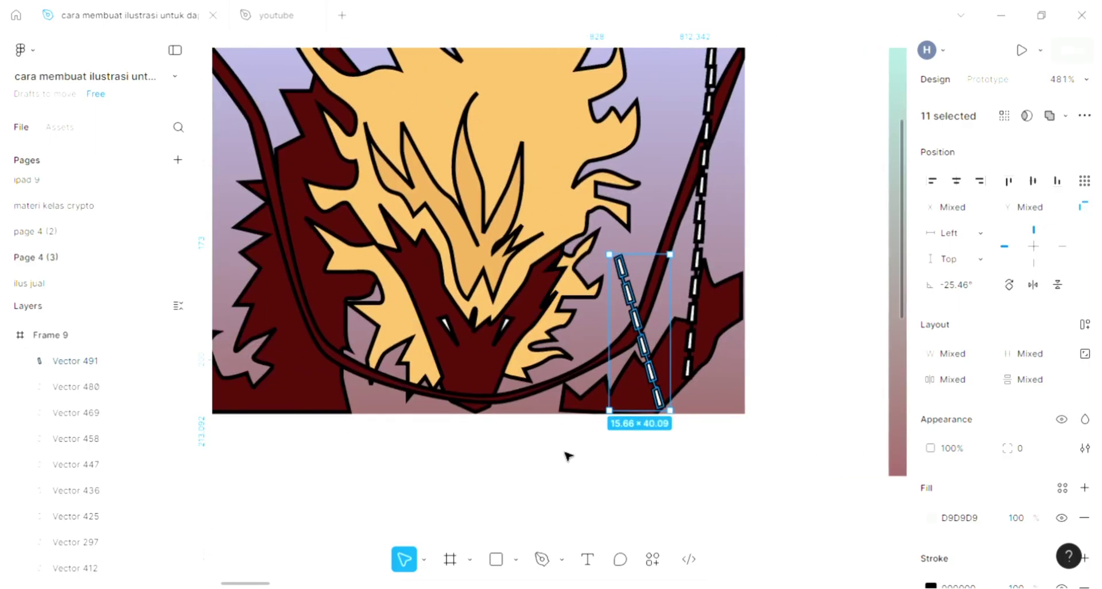
click(546, 494)
Step: Draw a black contour with the Pen tool down the left side of the dragon's dark red face to its snout
scroll(547, 495, up, 3)
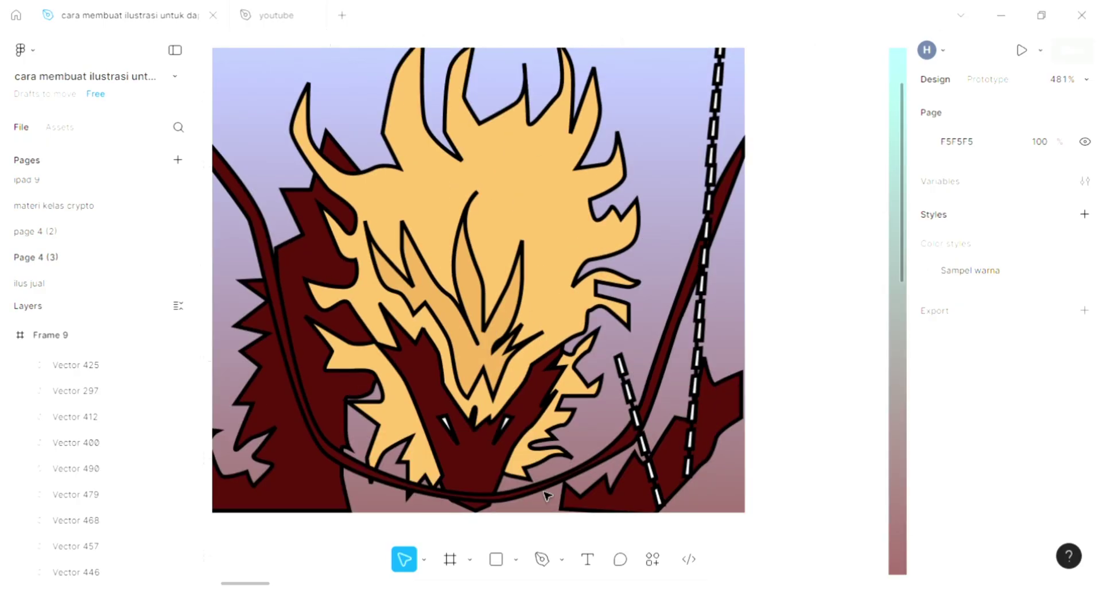
scroll(547, 495, up, 1)
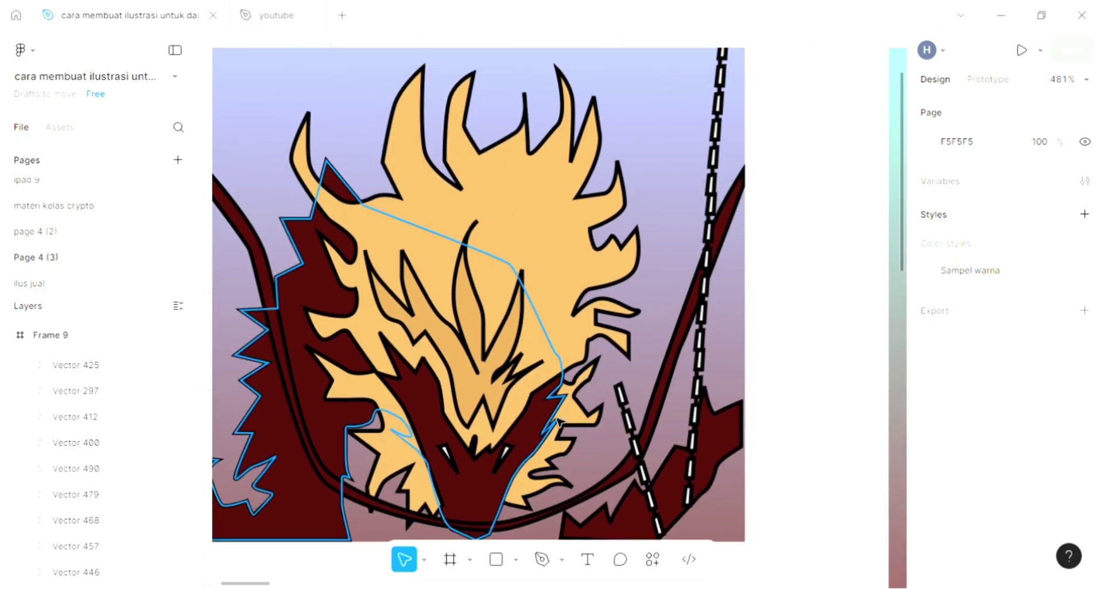
scroll(557, 422, down, 4)
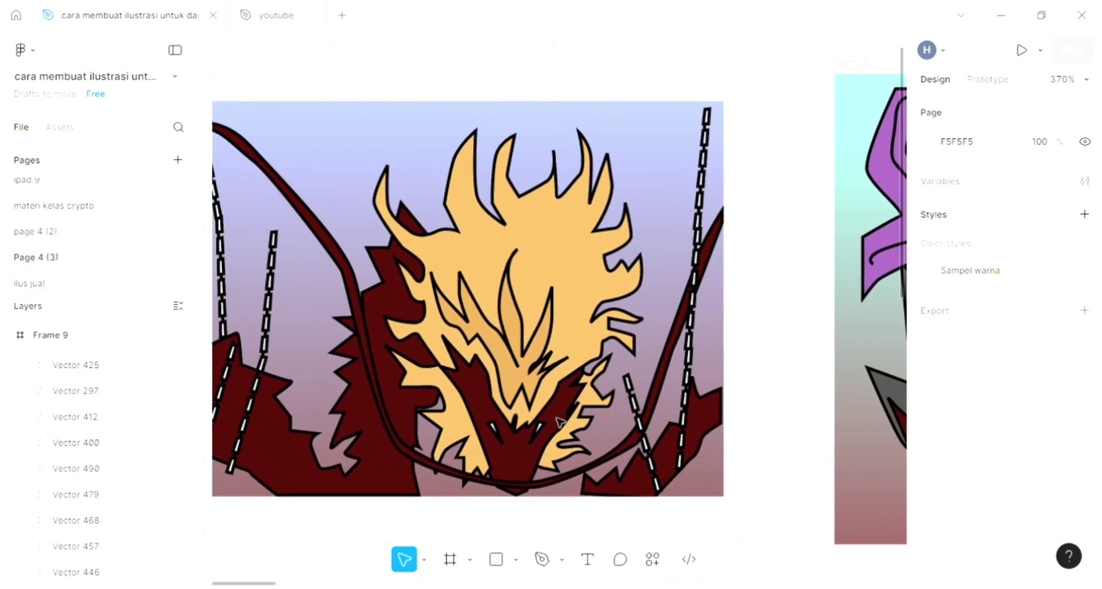
scroll(557, 422, left, 5)
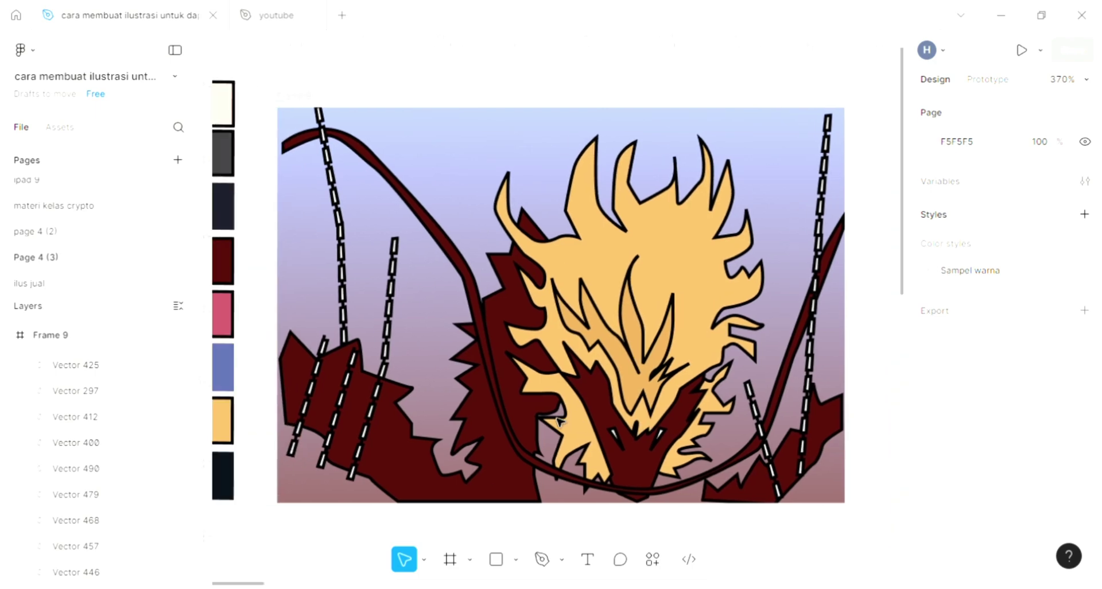
click(541, 560)
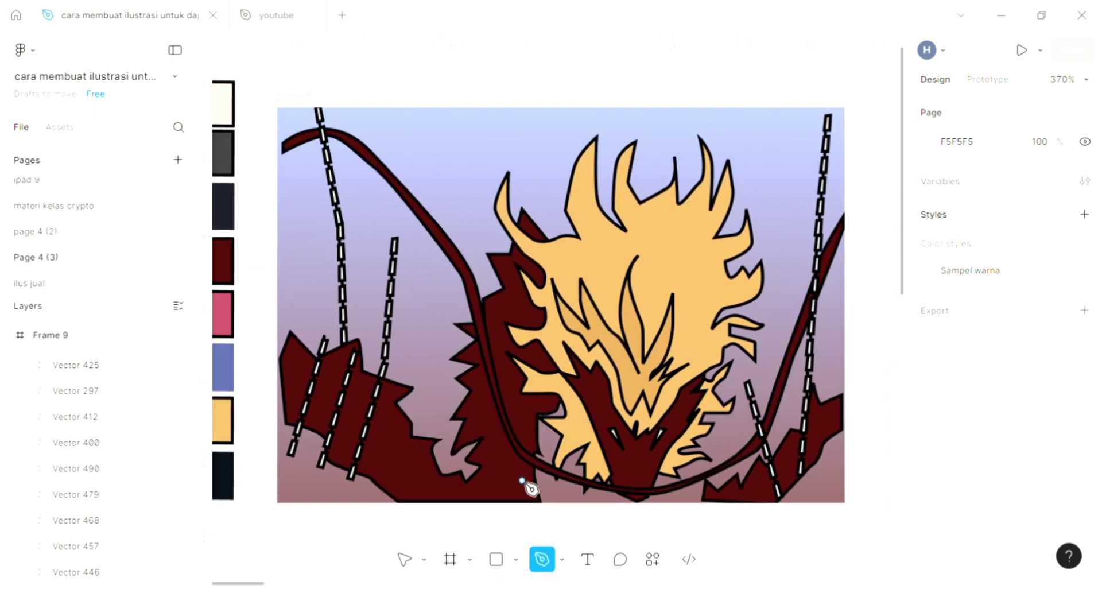
scroll(537, 468, up, 3)
scroll(568, 479, right, 1)
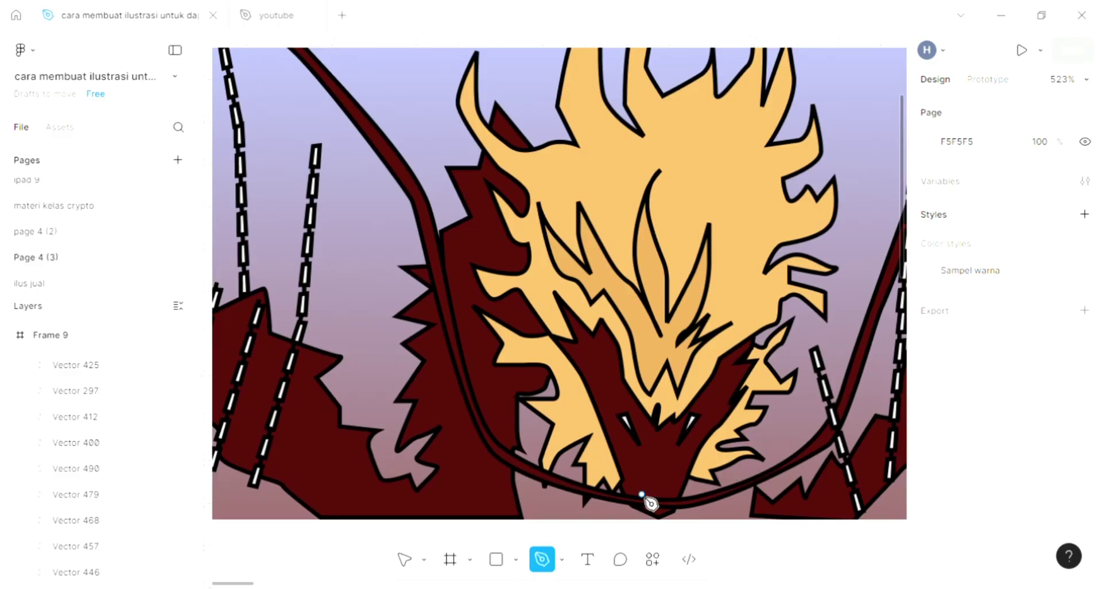
scroll(614, 462, up, 3)
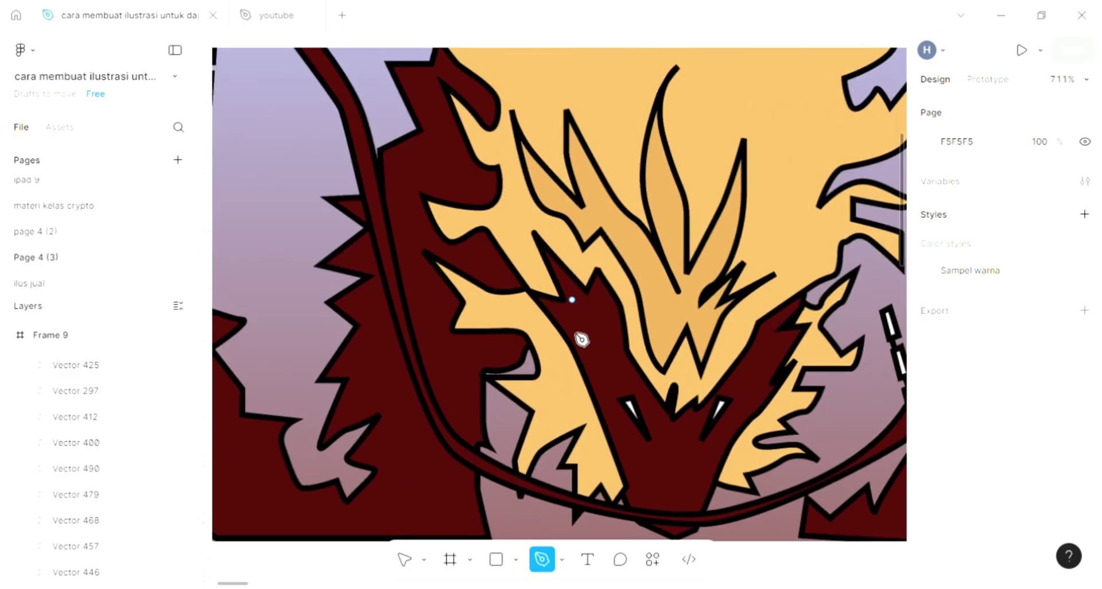
drag(572, 331, 581, 343)
click(592, 354)
click(600, 386)
click(615, 423)
click(647, 457)
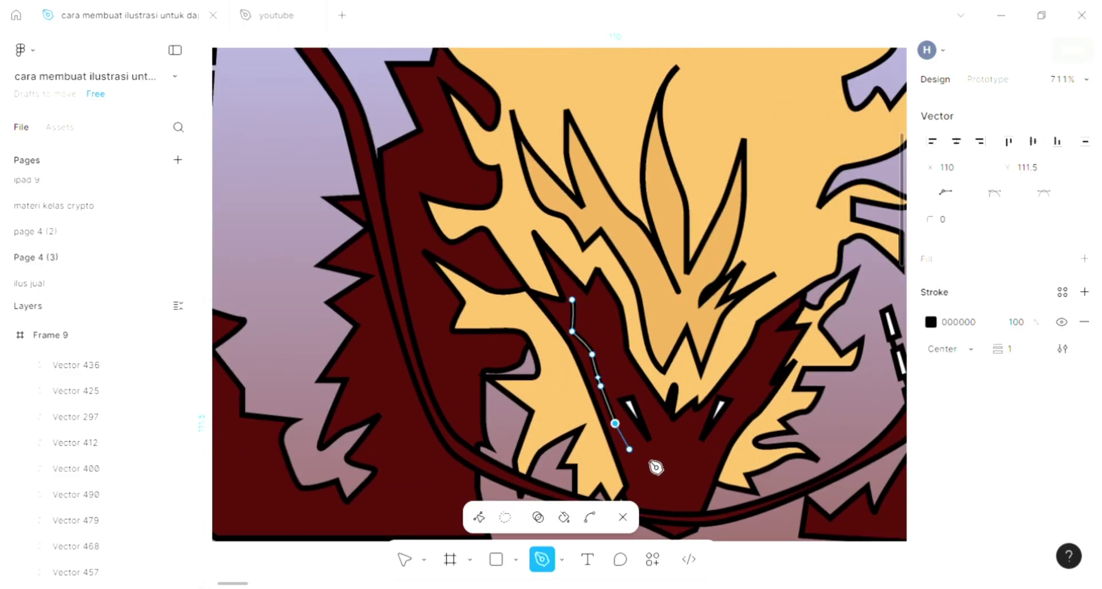
click(647, 489)
click(670, 503)
Step: Continue the face contour from the snout up the right side of the dragon's face and finish the path
mouse_move(678, 461)
mouse_down()
mouse_move(715, 479)
mouse_move(713, 461)
mouse_up()
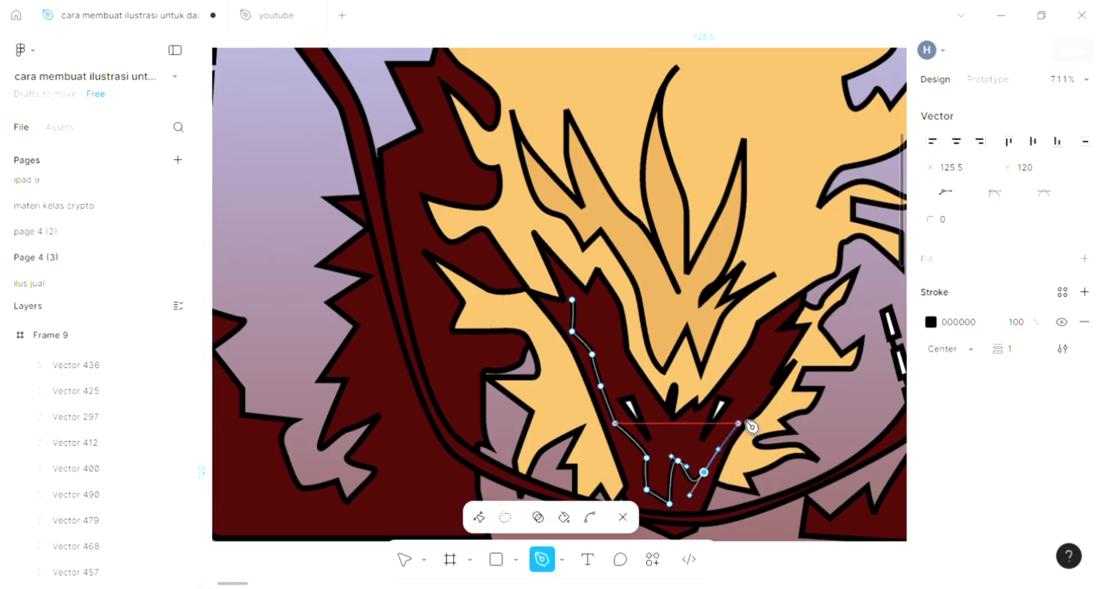
click(738, 423)
mouse_move(753, 392)
mouse_down()
mouse_move(752, 375)
mouse_move(783, 347)
mouse_up()
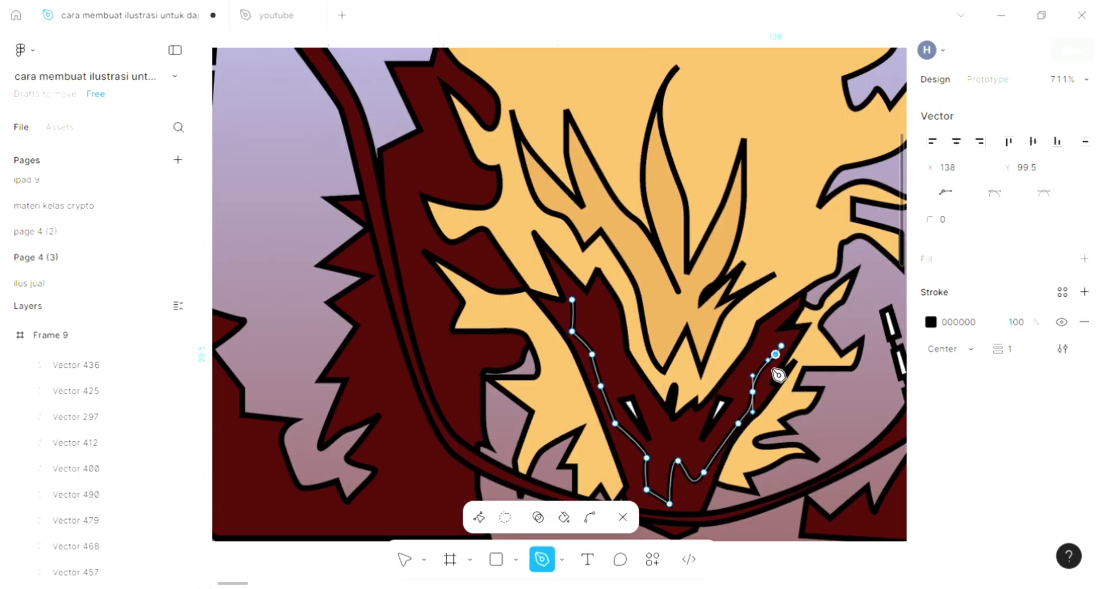
key(Escape)
scroll(691, 443, down, 3)
click(551, 524)
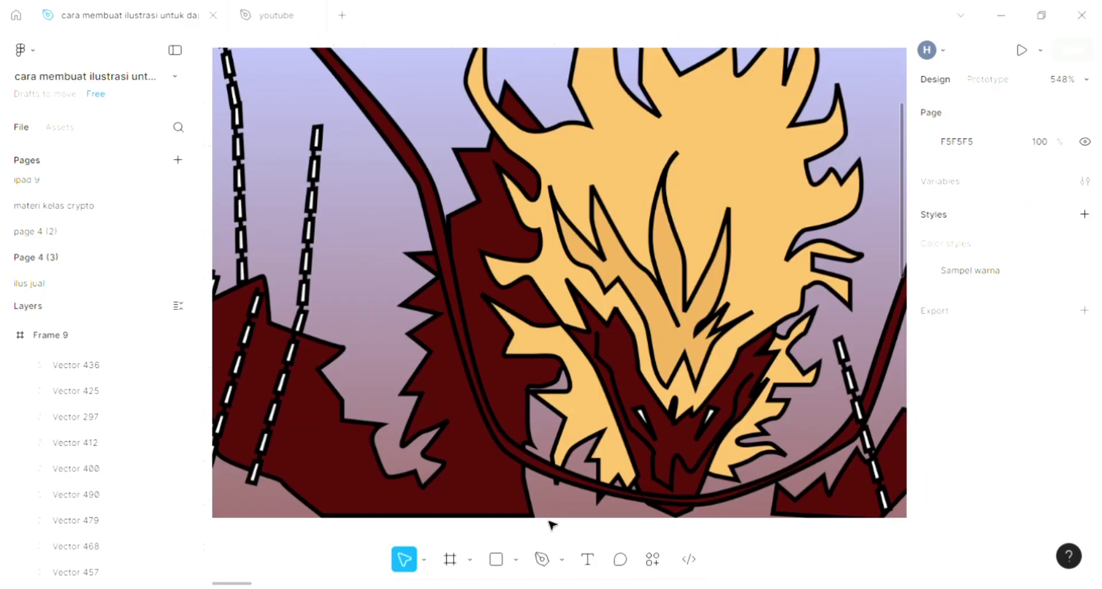
Step: Draw a jagged black Pen line along the lower dark red body, from beside the third chain to the base of the neck
scroll(552, 523, left, 3)
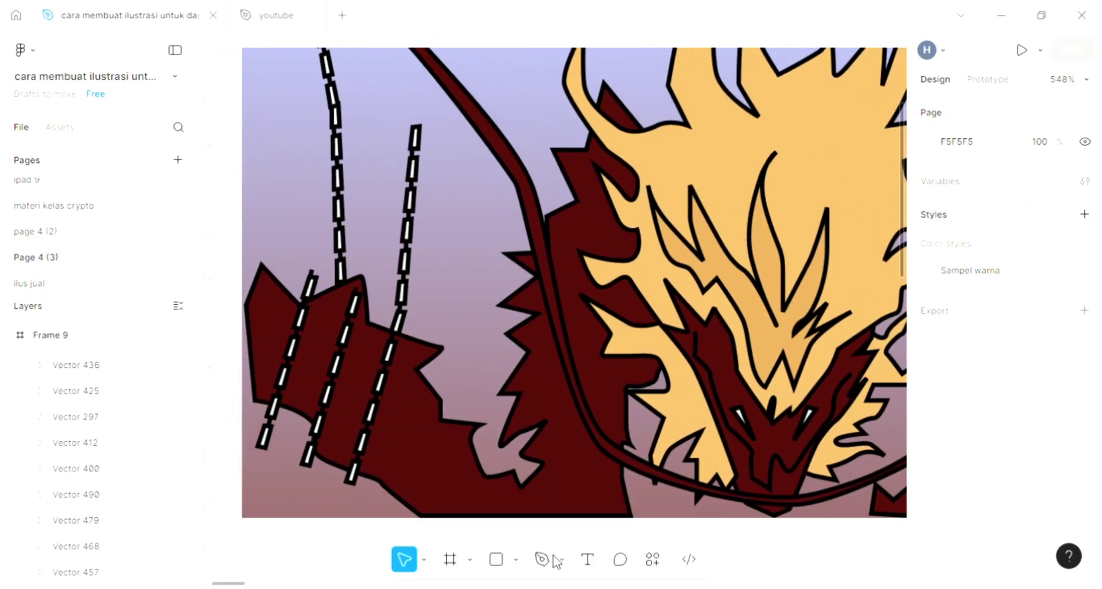
click(543, 562)
scroll(444, 442, down, 1)
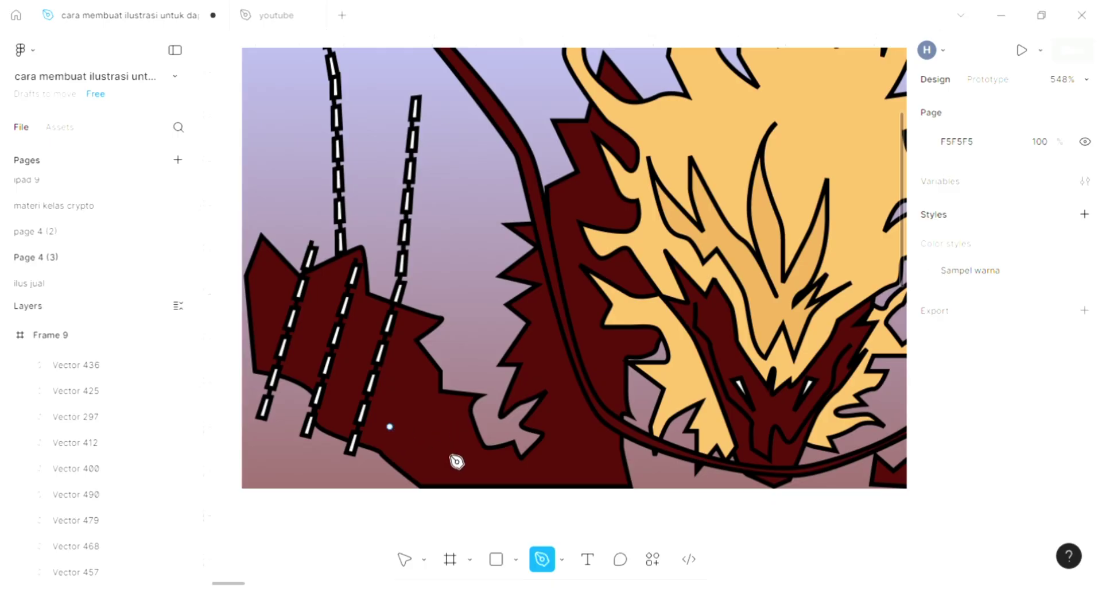
click(450, 426)
click(413, 444)
click(466, 458)
click(461, 469)
click(513, 469)
click(549, 479)
drag(575, 448, 590, 455)
click(604, 457)
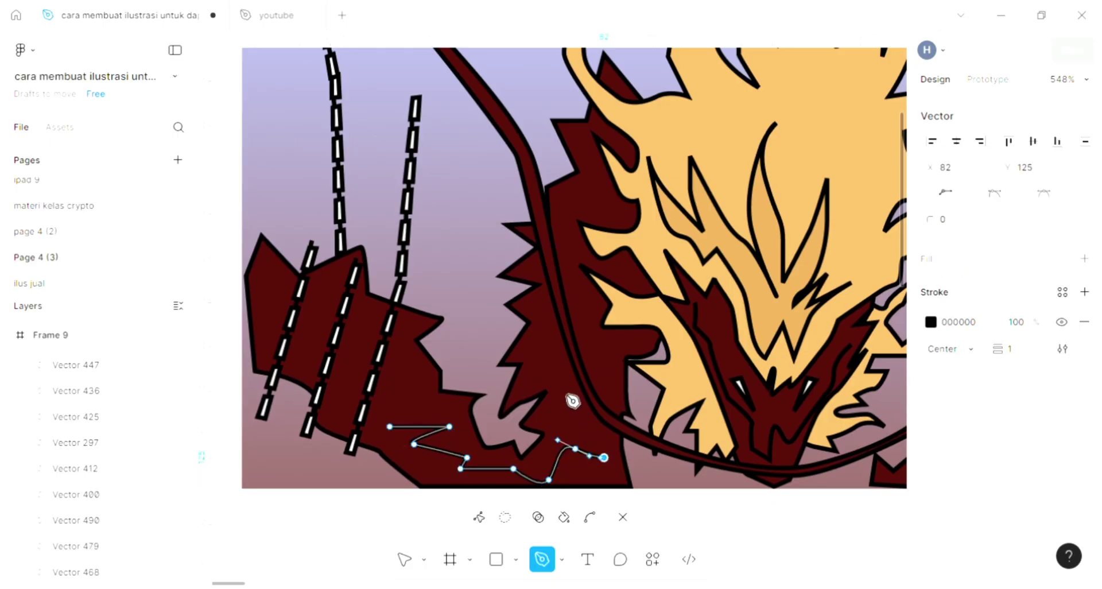
Step: Extend the body line upward inside the spiky neck edge and finish the path at about 49 × 40
click(562, 391)
click(545, 331)
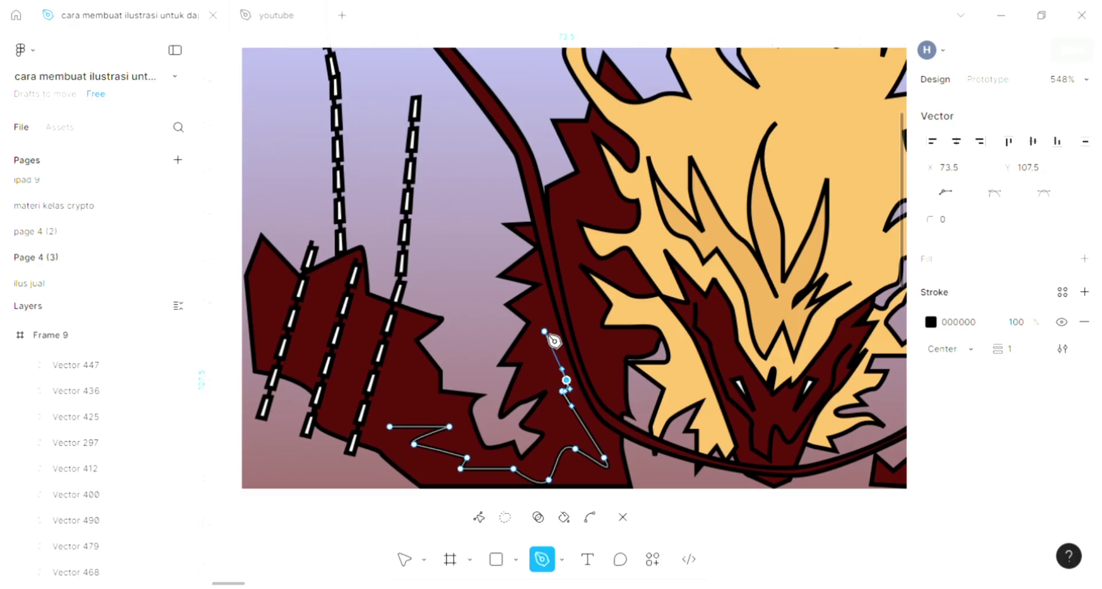
click(545, 305)
key(Escape)
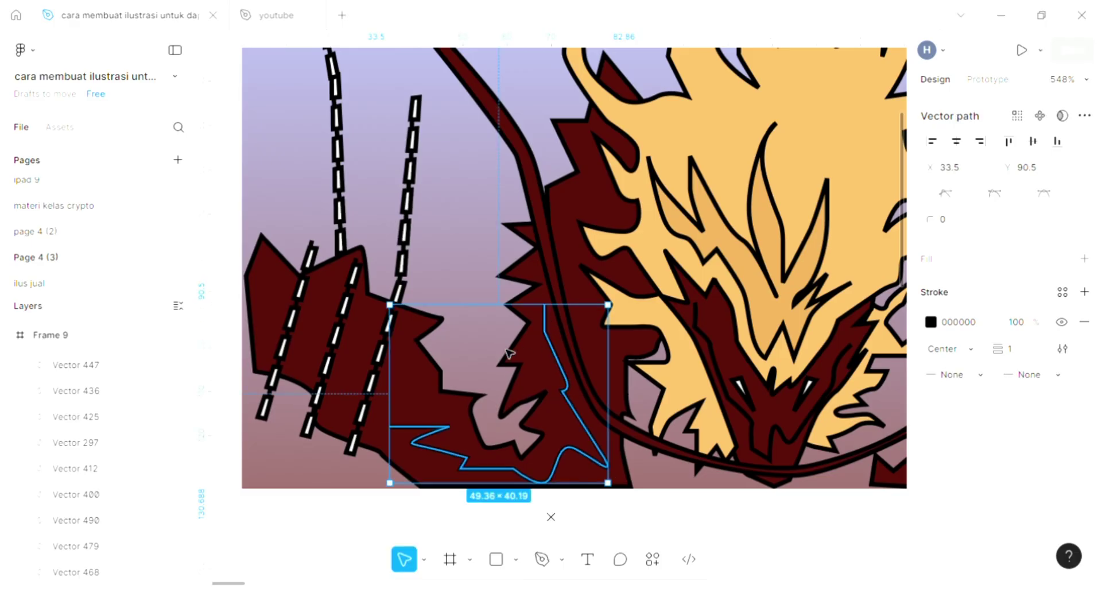
click(463, 276)
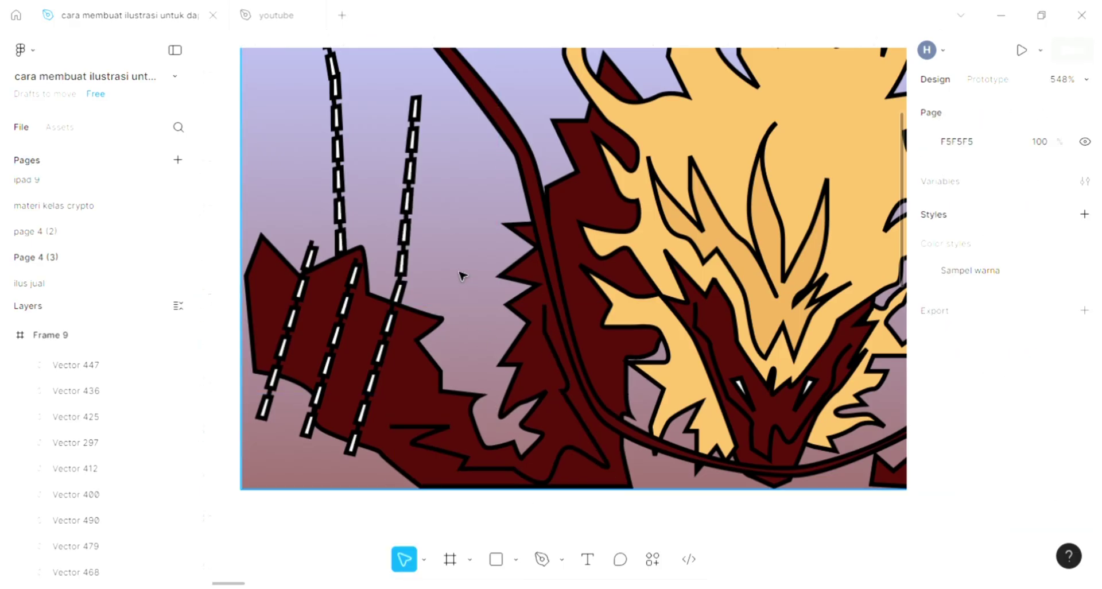
Step: Draw a jagged black Pen line, about 9.5 × 57.7, down the dark red neck along the left side of the mane
scroll(463, 276, down, 5)
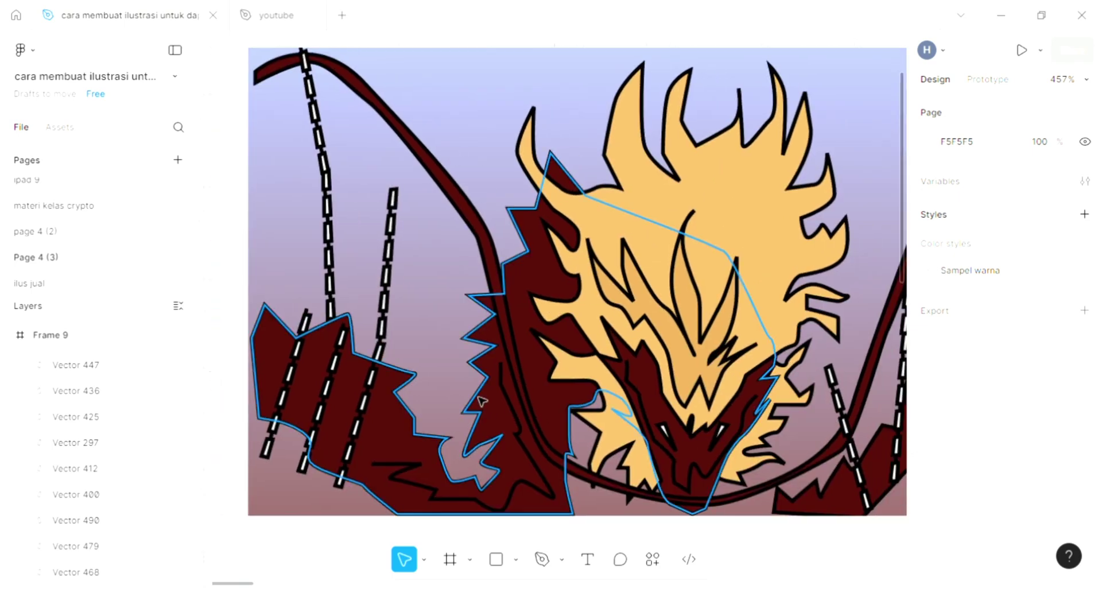
scroll(485, 424, right, 3)
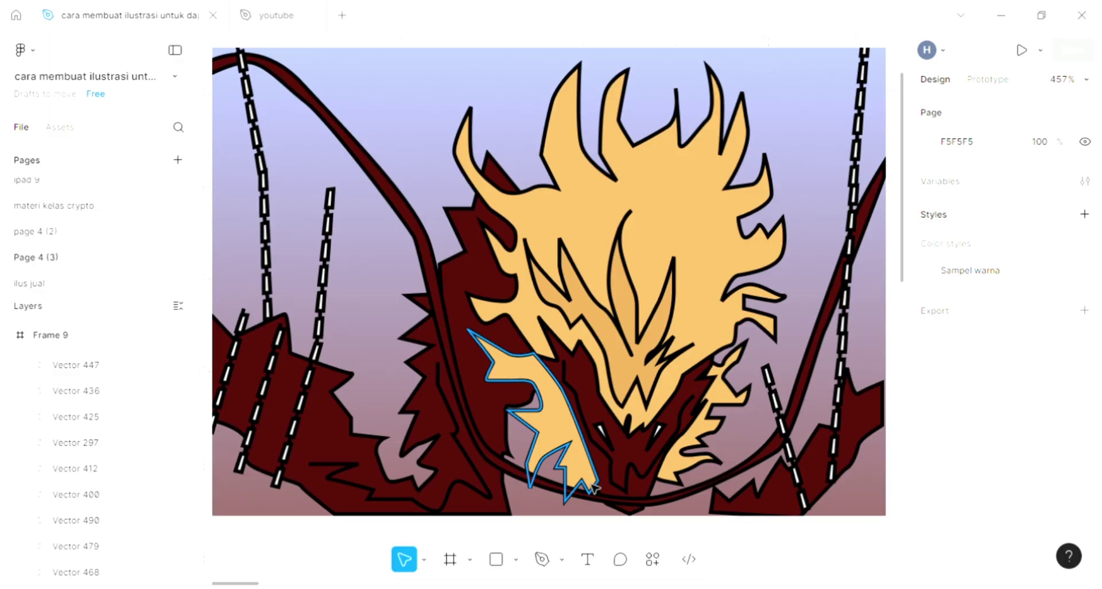
click(549, 563)
scroll(650, 515, right, 2)
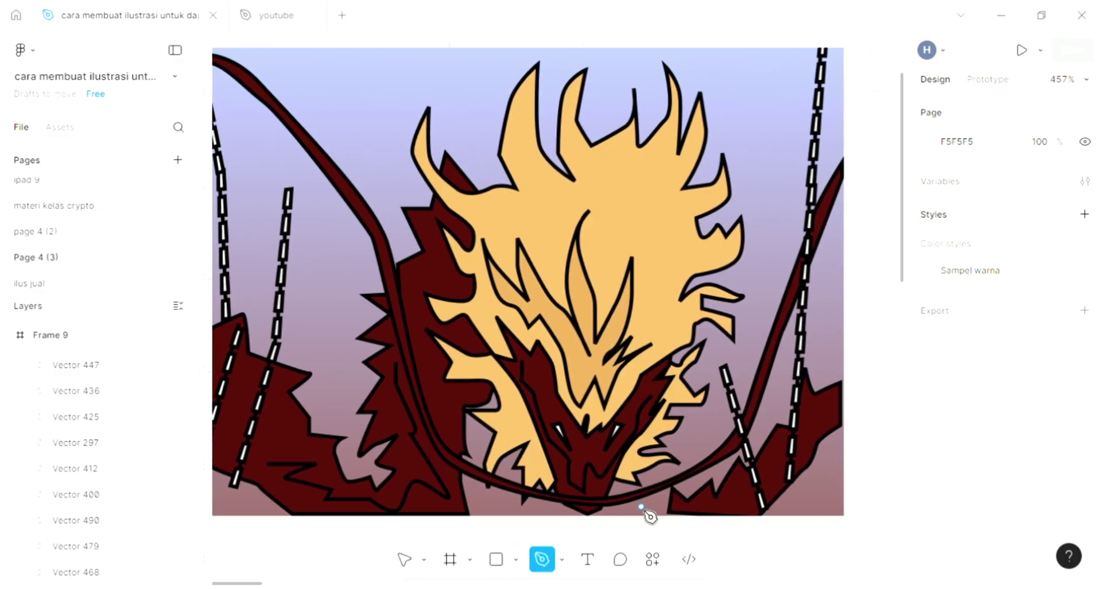
scroll(658, 485, left, 5)
scroll(574, 266, up, 2)
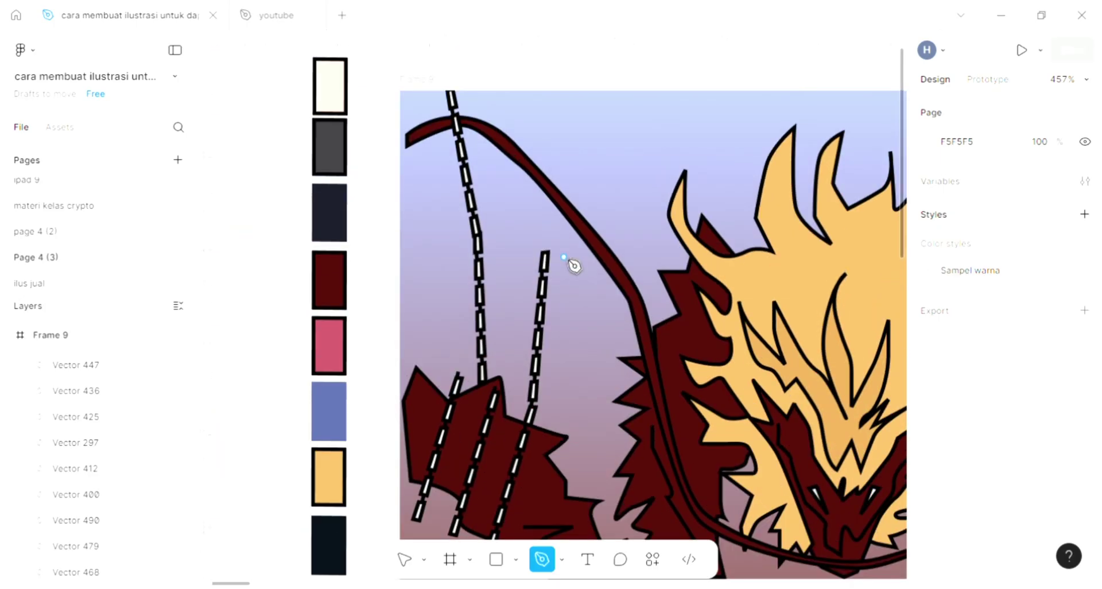
scroll(574, 265, right, 2)
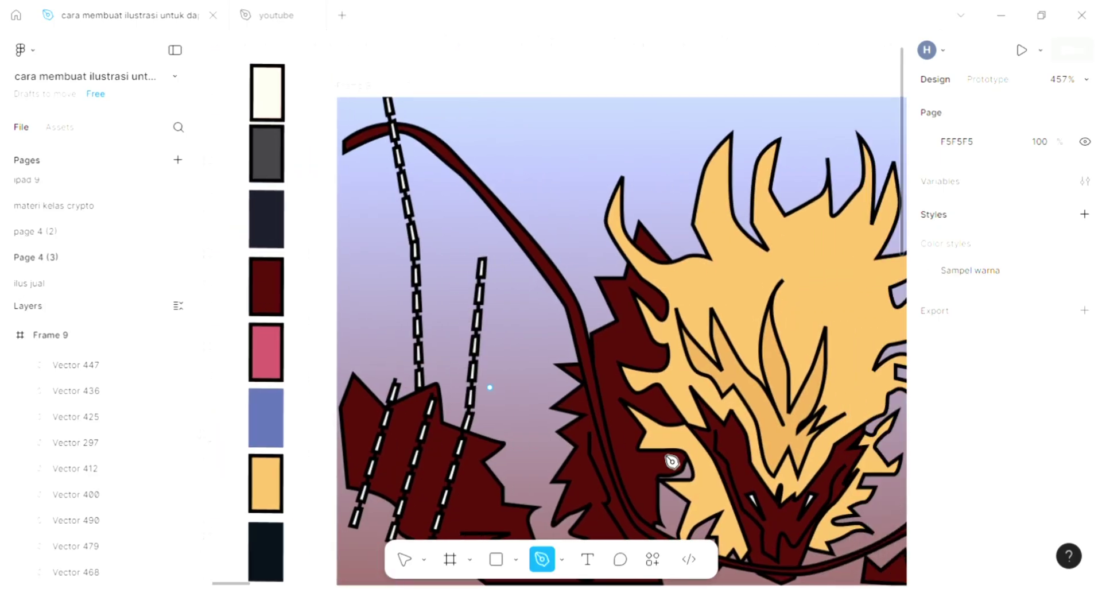
scroll(696, 469, right, 2)
scroll(460, 343, down, 2)
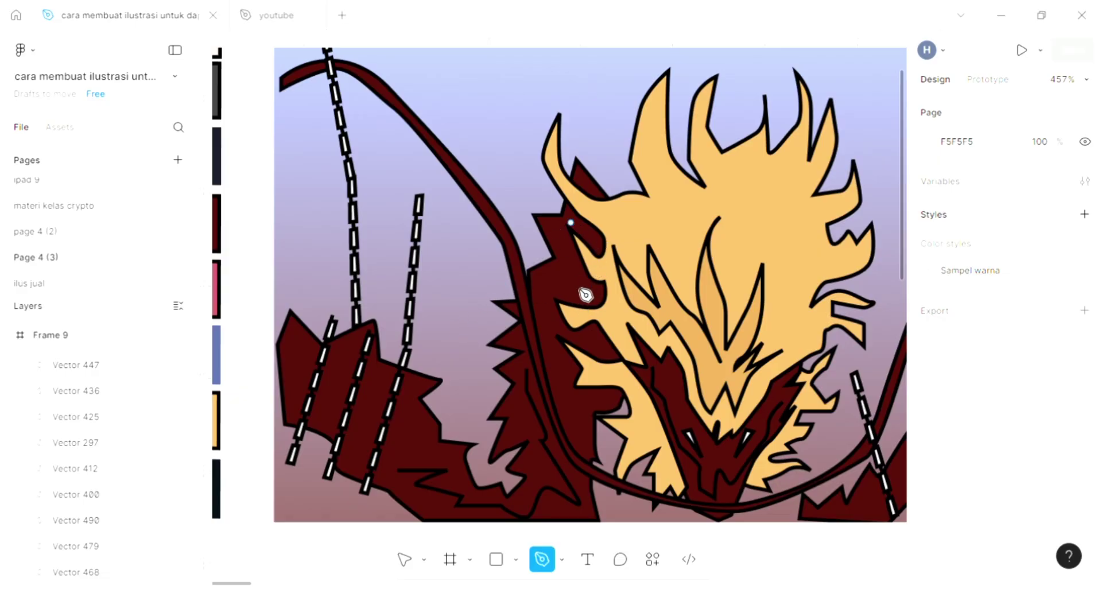
click(571, 222)
click(546, 222)
click(576, 285)
click(552, 285)
click(546, 313)
click(546, 343)
click(560, 363)
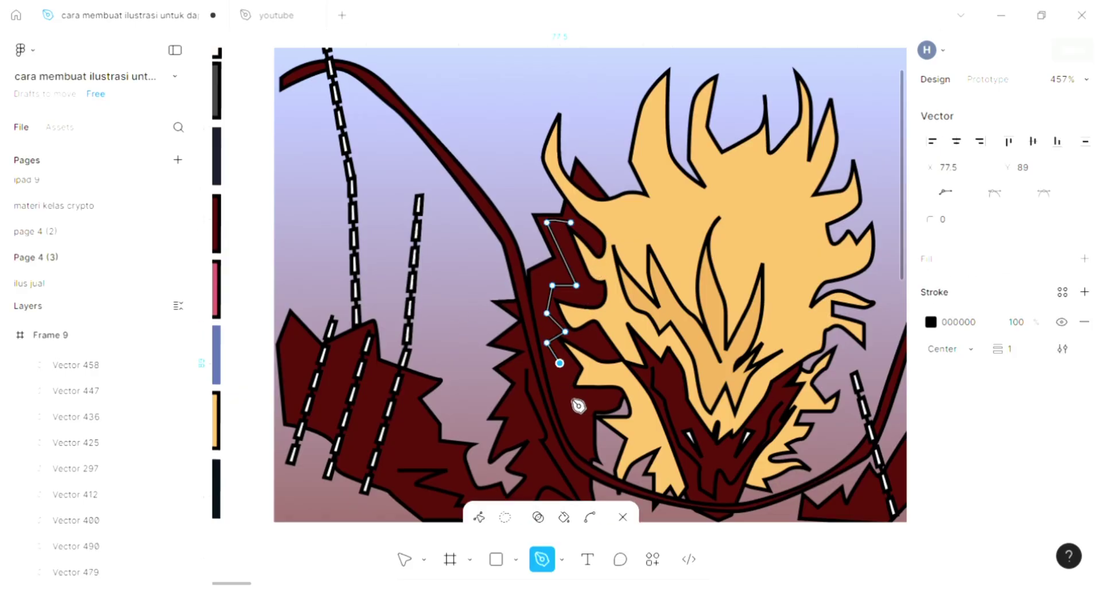
click(571, 400)
click(581, 433)
key(Escape)
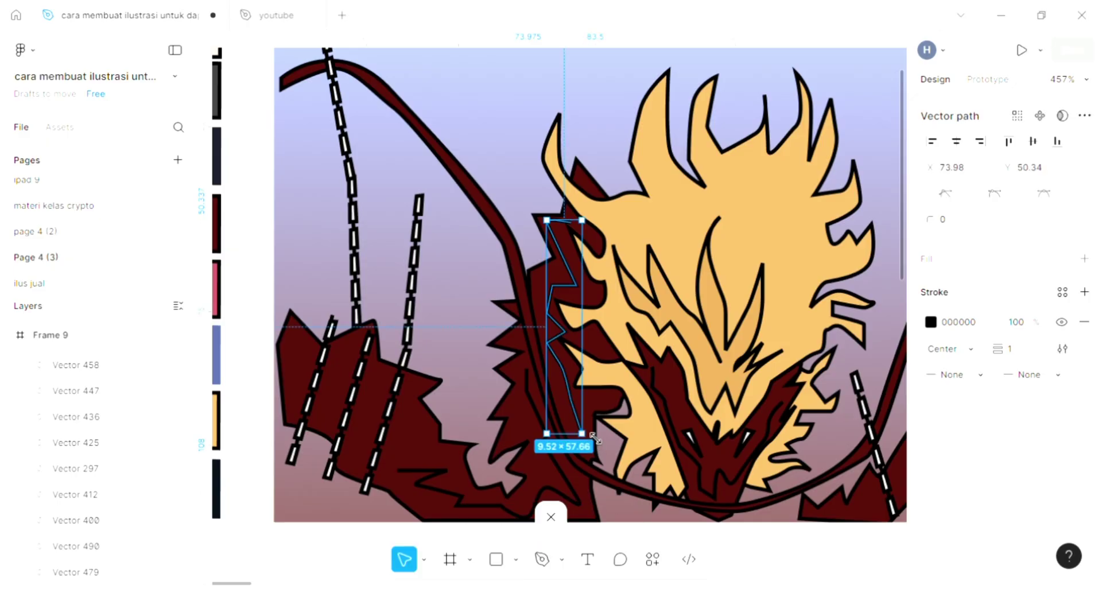
key(Escape)
Step: Draw a zigzag black Pen line along the base of the lower-right dark red body, ending beside the slanted chain
ctrl+scroll(510, 161, up, 3)
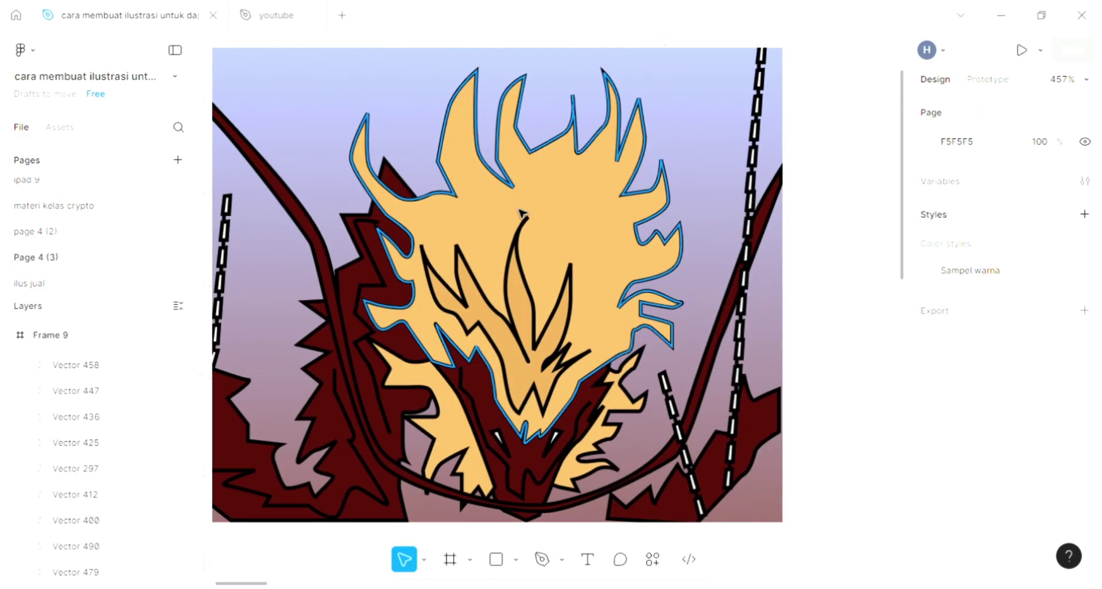
ctrl+scroll(718, 479, up, 2)
ctrl+scroll(718, 479, up, 3)
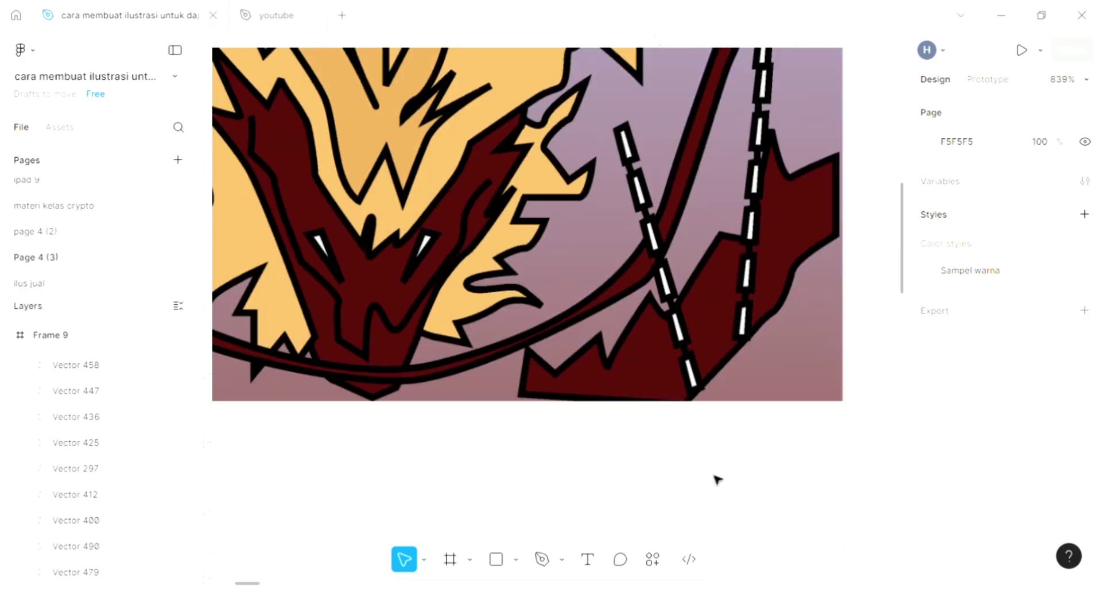
scroll(716, 477, down, 1)
key(p)
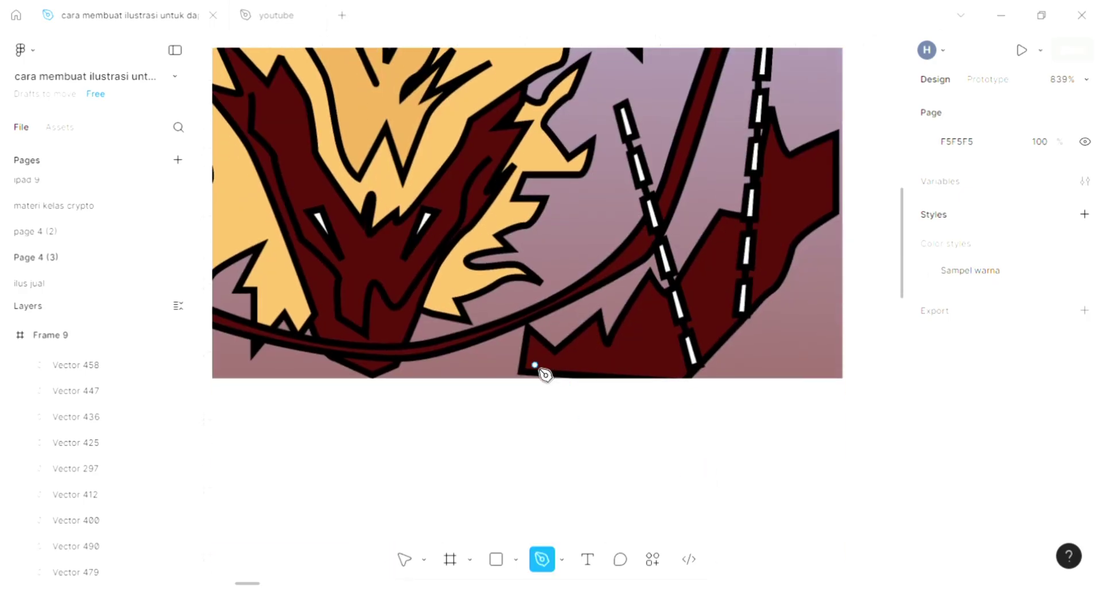
click(575, 365)
click(582, 337)
click(633, 375)
click(639, 337)
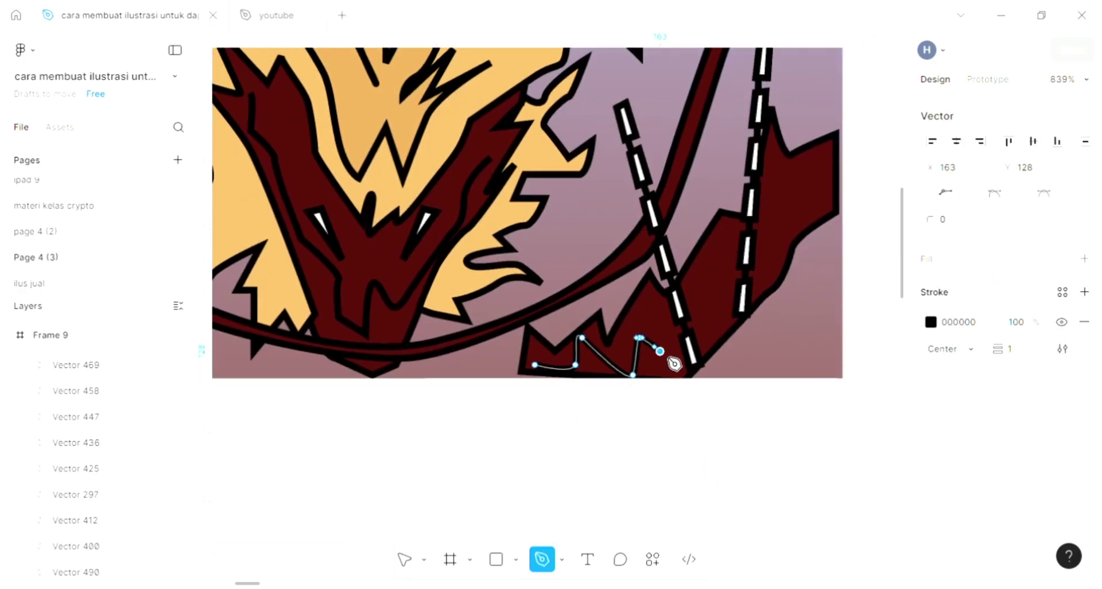
click(661, 351)
click(666, 331)
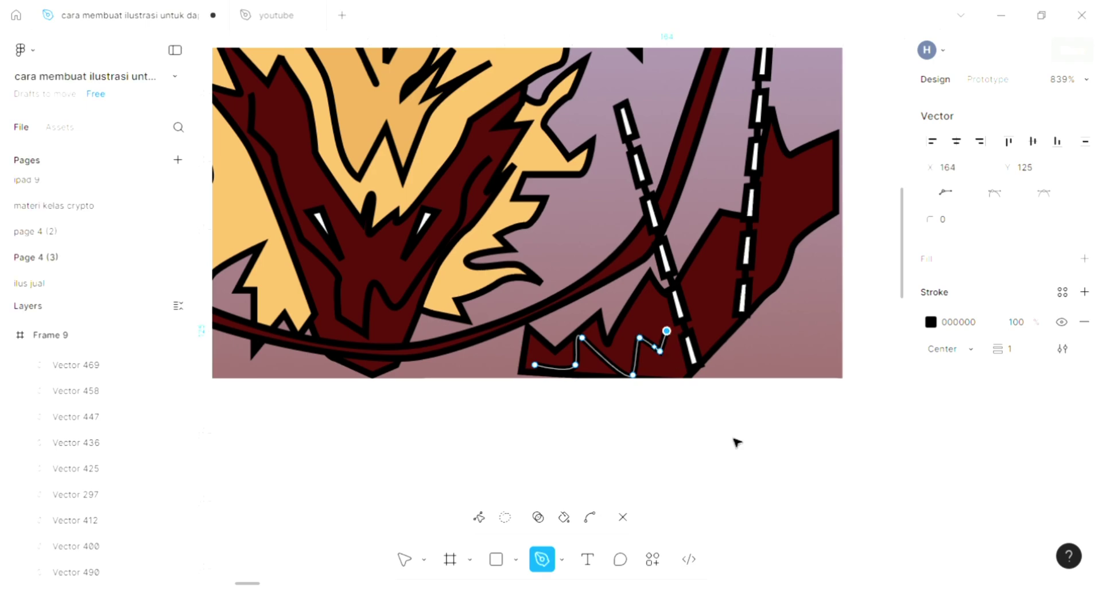
key(Escape)
key(Escape)
scroll(732, 436, up, 5)
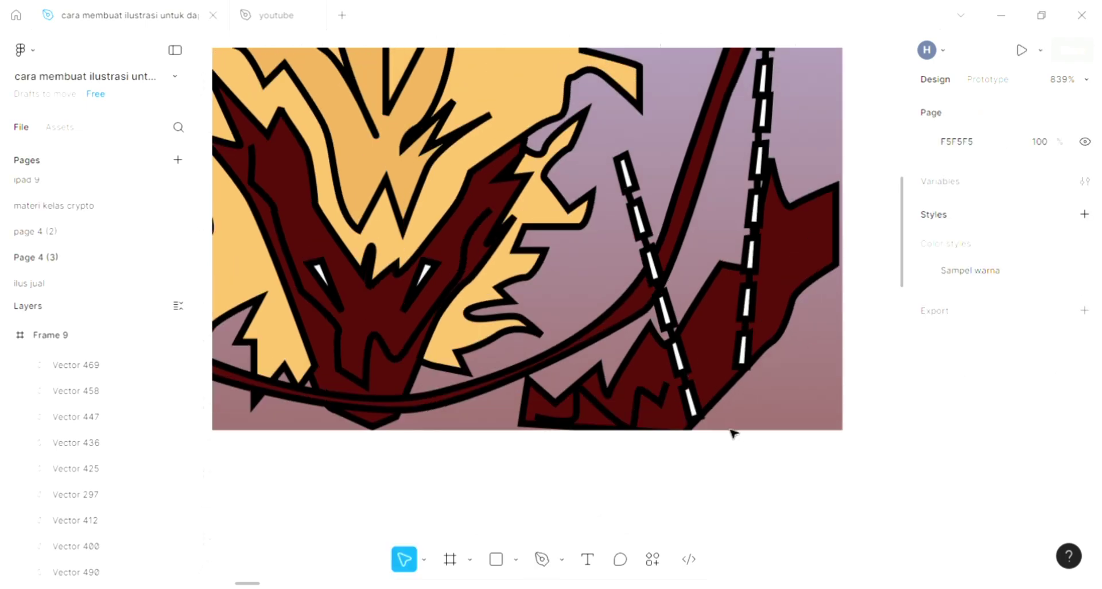
scroll(733, 433, right, 3)
scroll(734, 434, down, 3)
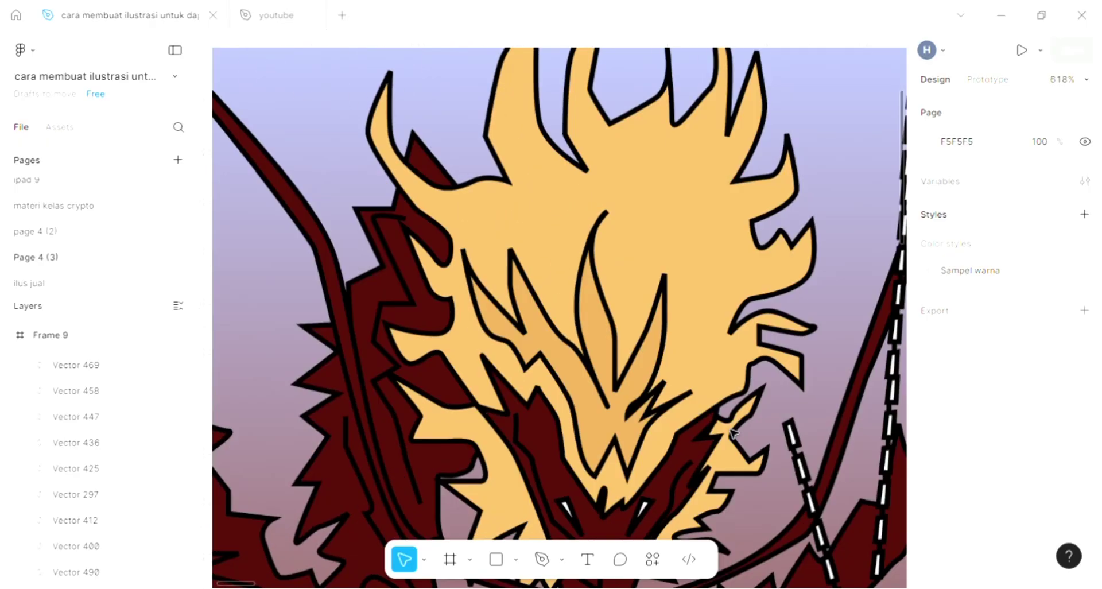
scroll(733, 434, down, 5)
scroll(734, 434, up, 4)
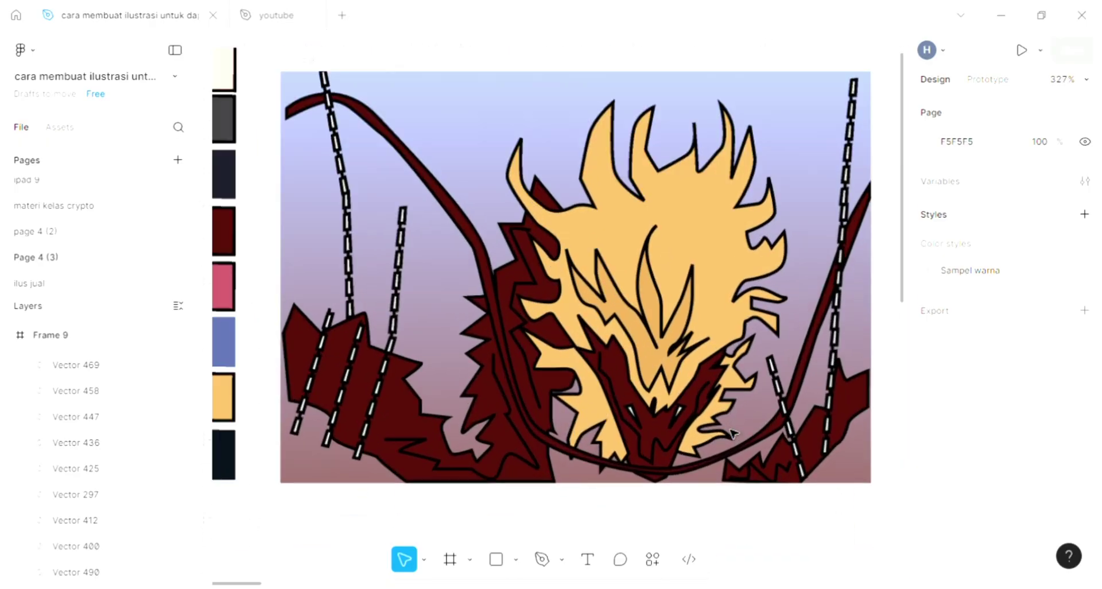